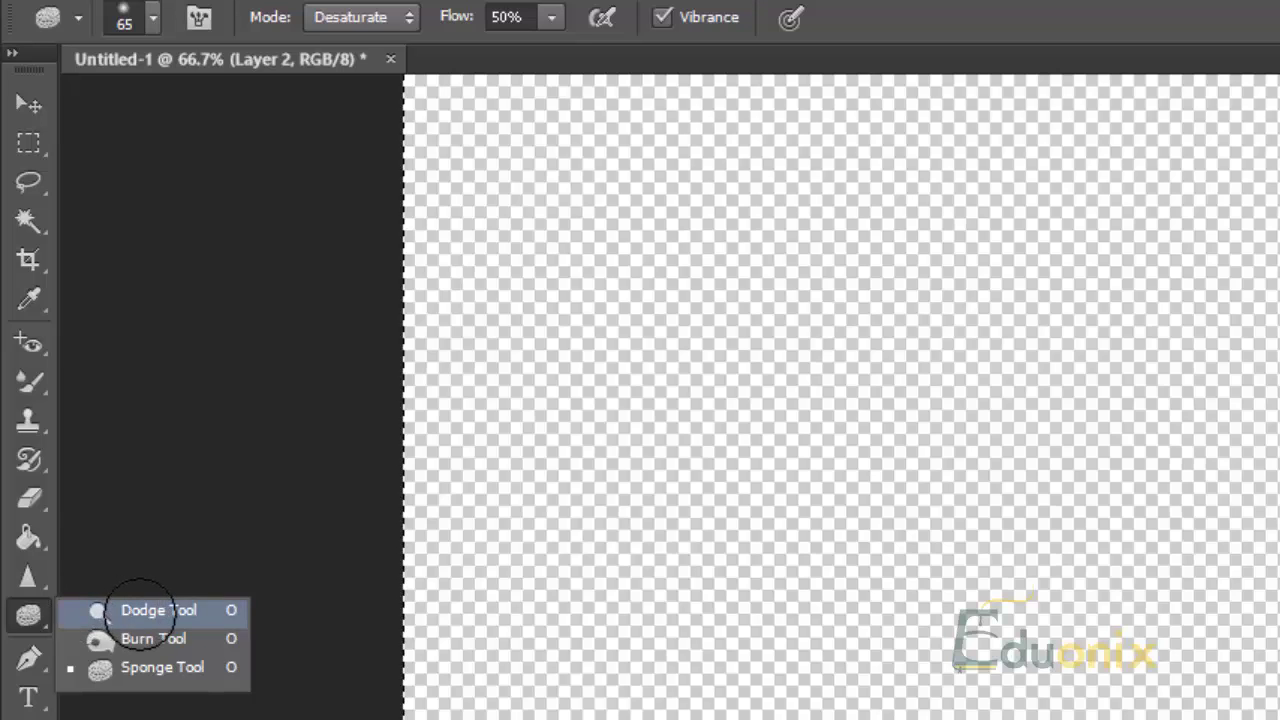
Activate the Dodge tool and then switch to the Burn tool.
{"action": "left_click", "coordinate": [143, 606]}
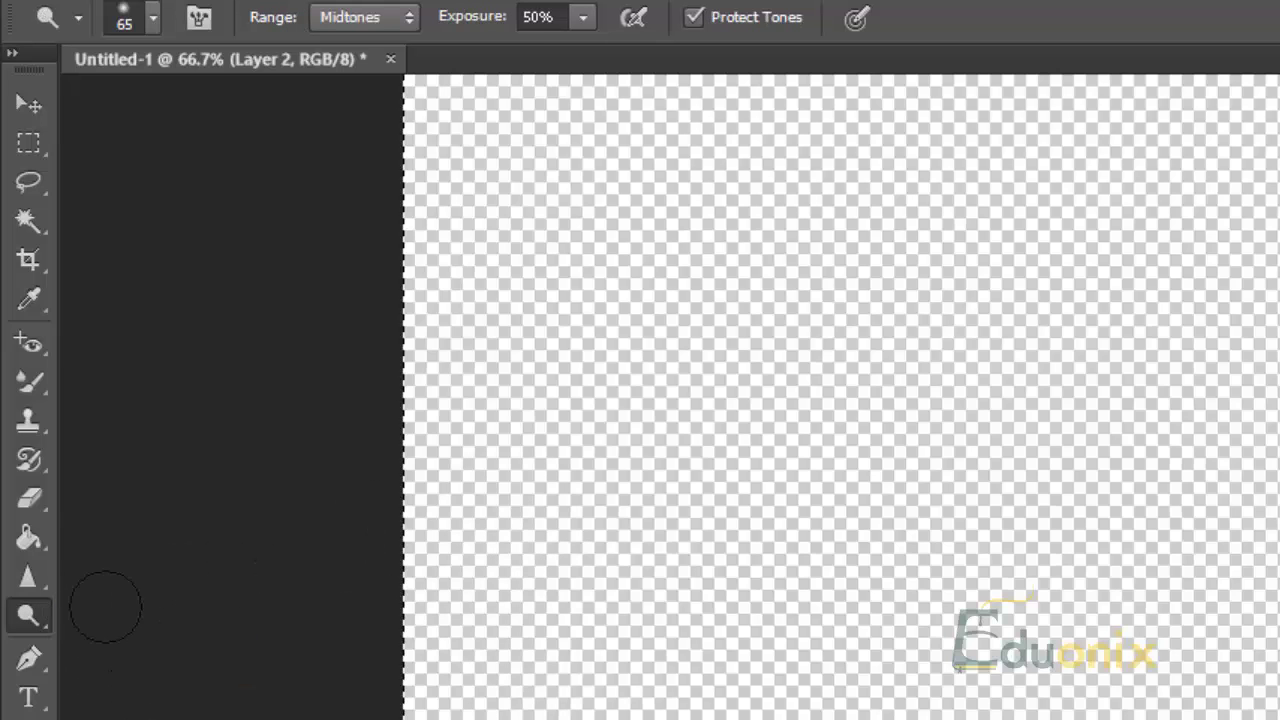
{"action": "right_click", "coordinate": [28, 616]}
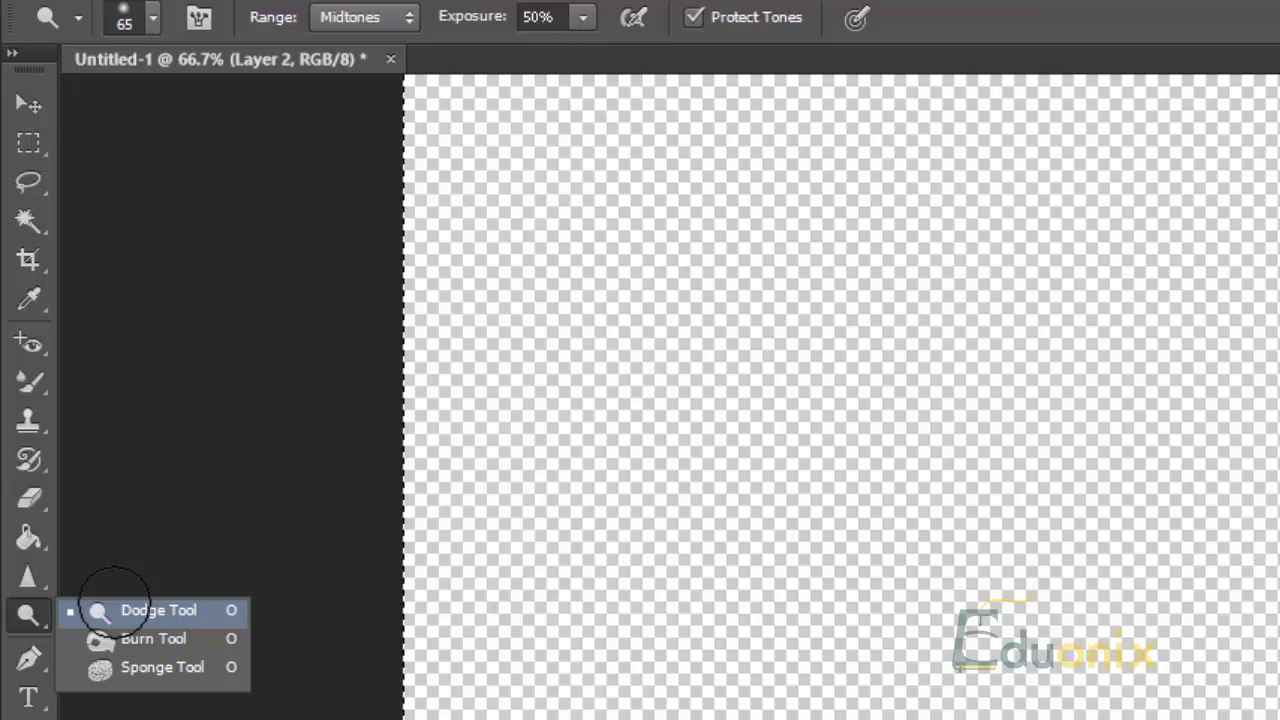
{"action": "left_click", "coordinate": [114, 608]}
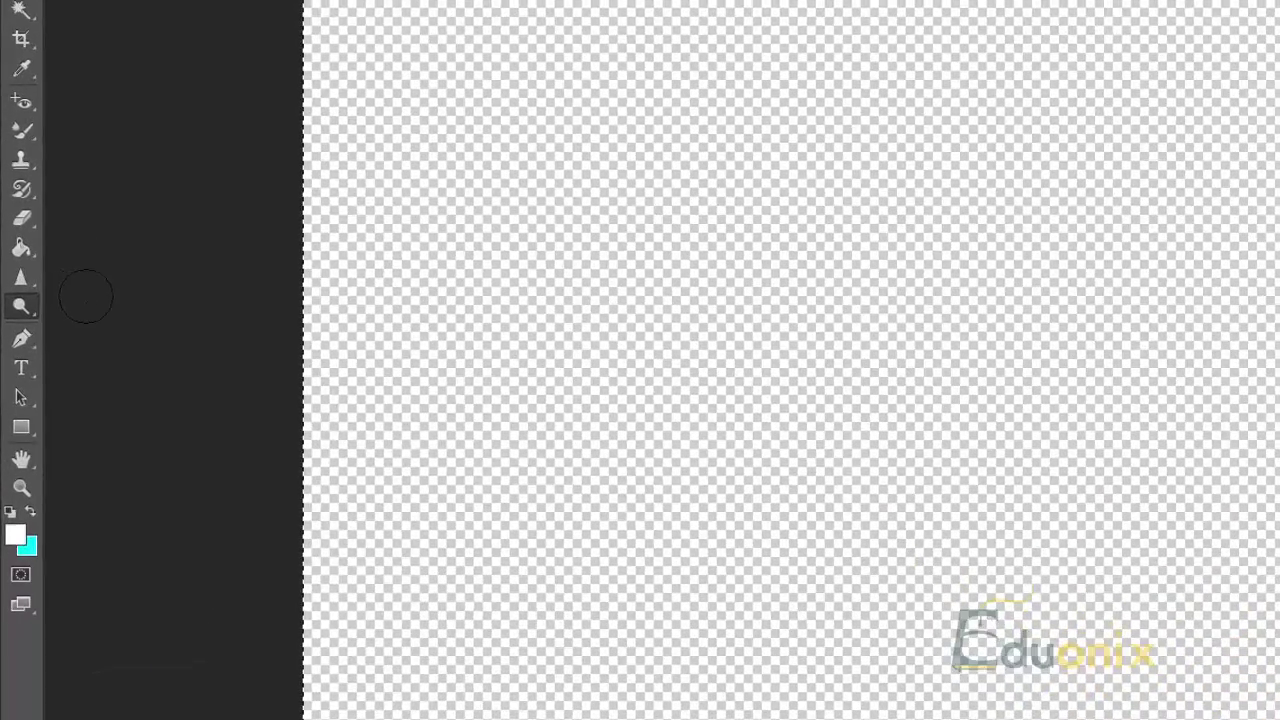
{"action": "right_click", "coordinate": [14, 293]}
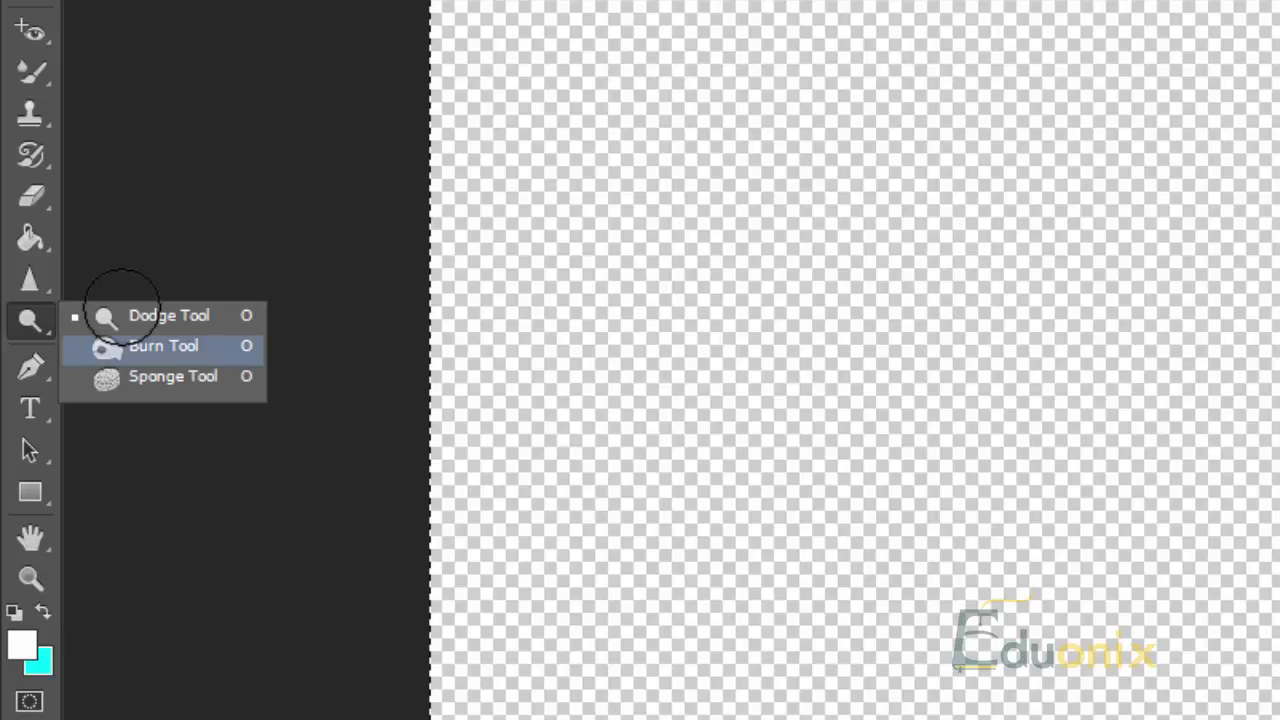
{"action": "left_click", "coordinate": [135, 346]}
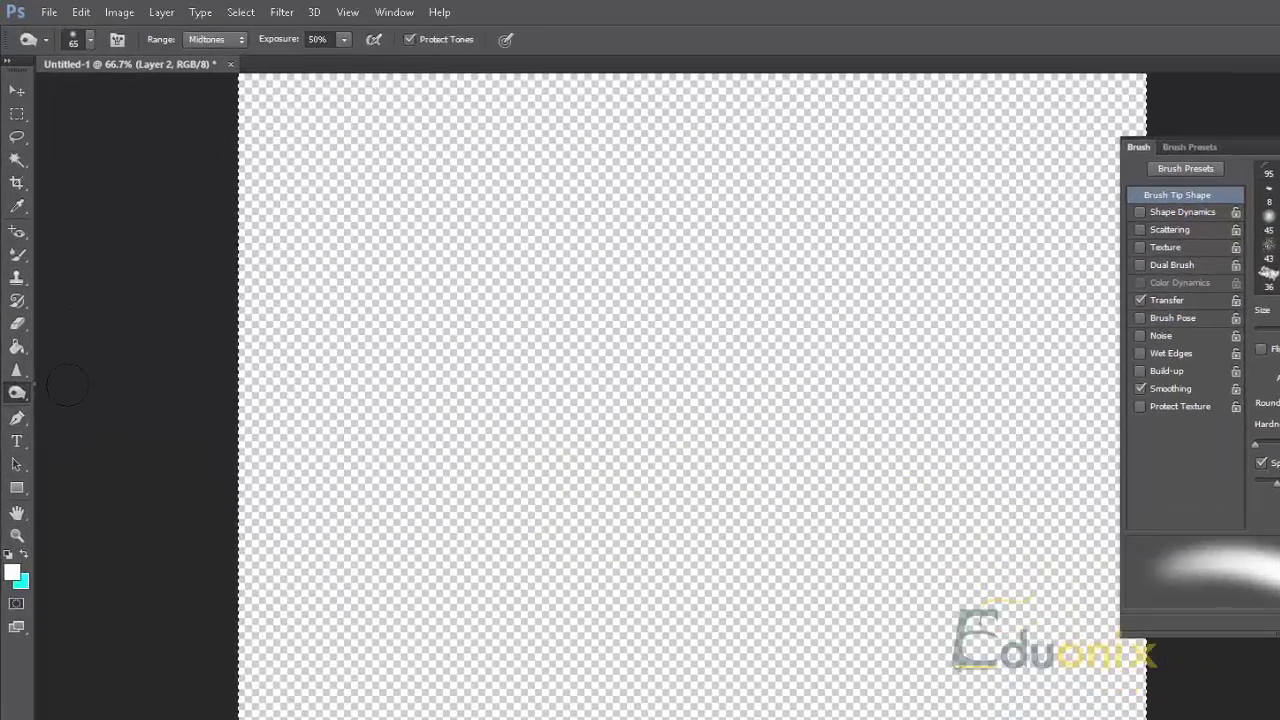
Switch to the Sponge tool, keep its mode at Desaturate, and return to the Dodge tool.
{"action": "right_click", "coordinate": [14, 305]}
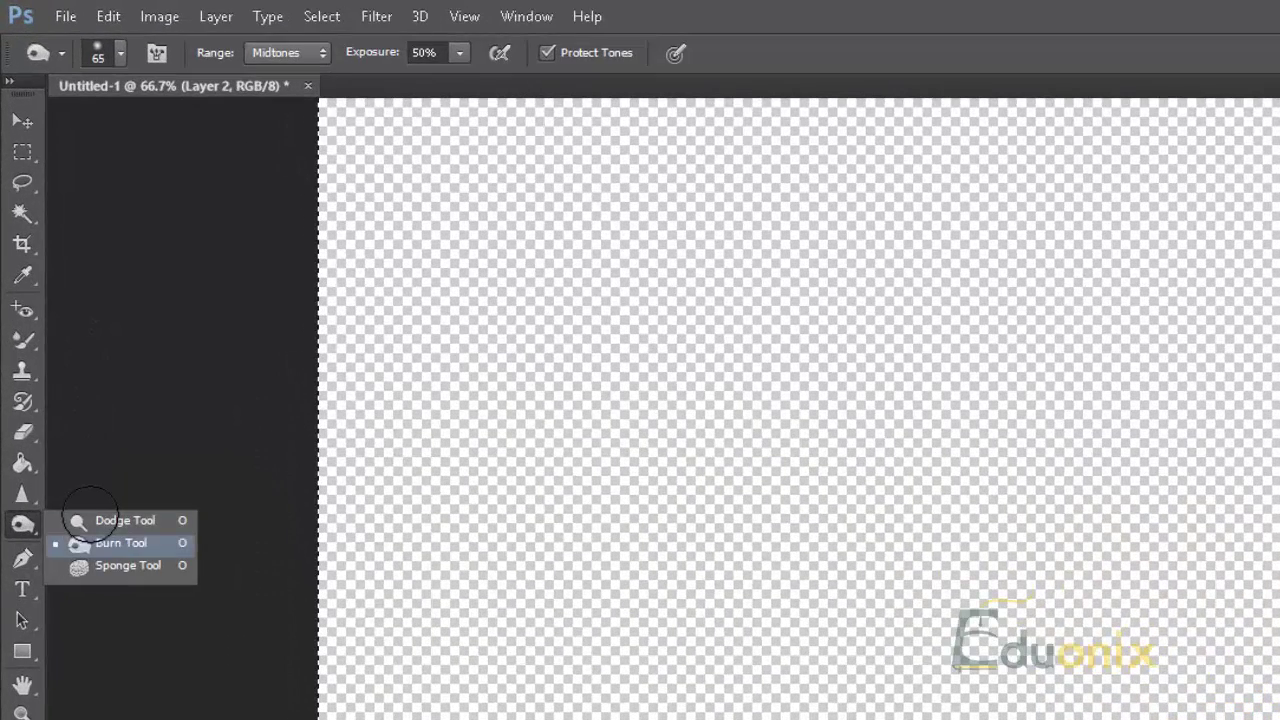
{"action": "left_click", "coordinate": [127, 565]}
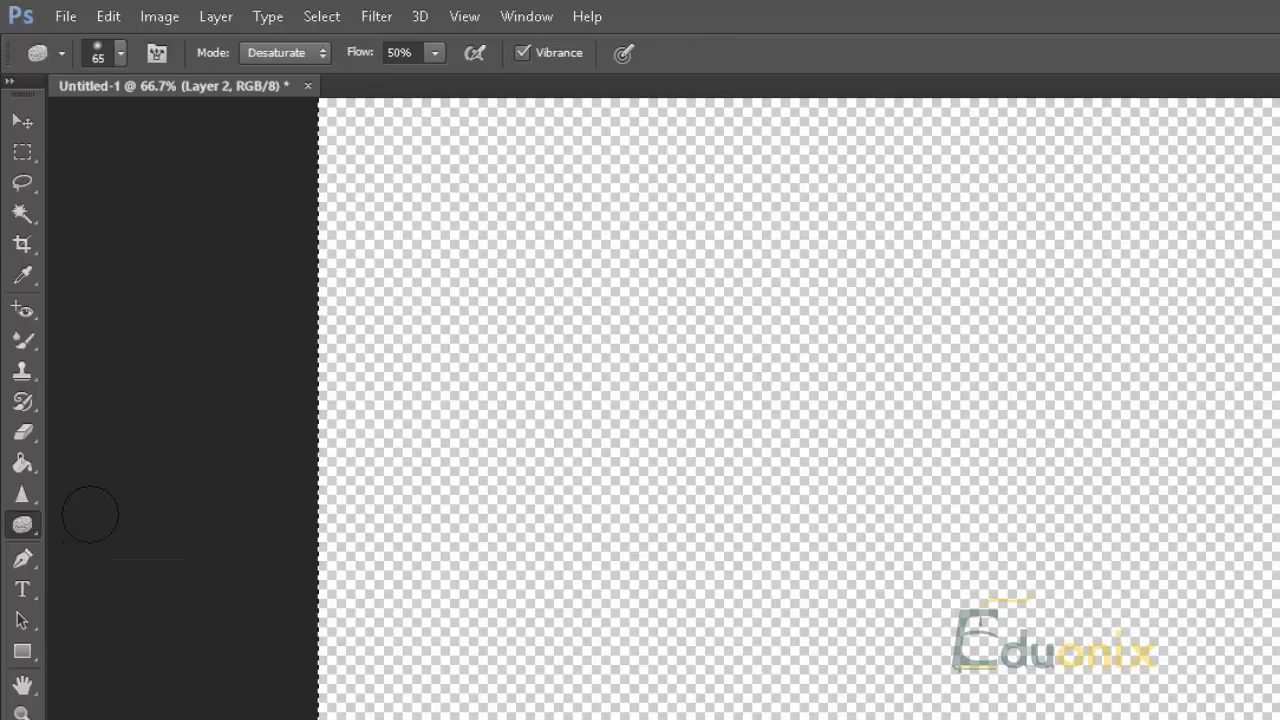
{"action": "left_click", "coordinate": [283, 52]}
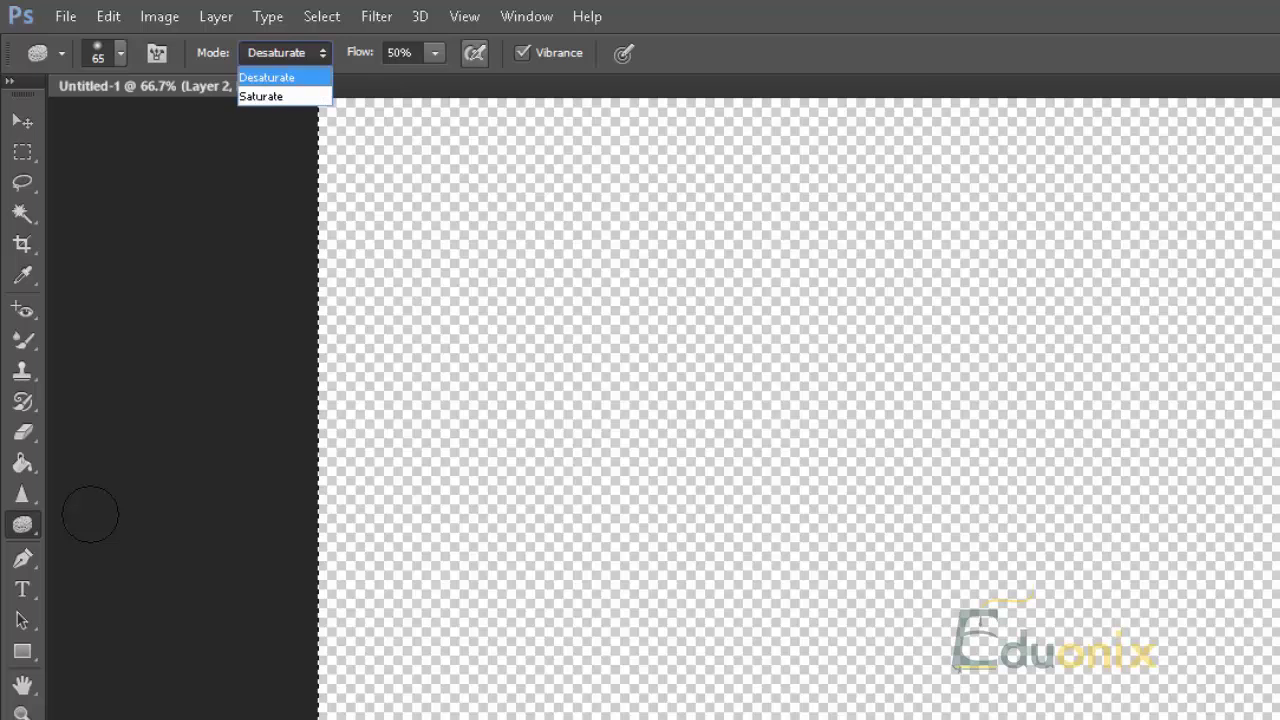
{"action": "left_click", "coordinate": [284, 77]}
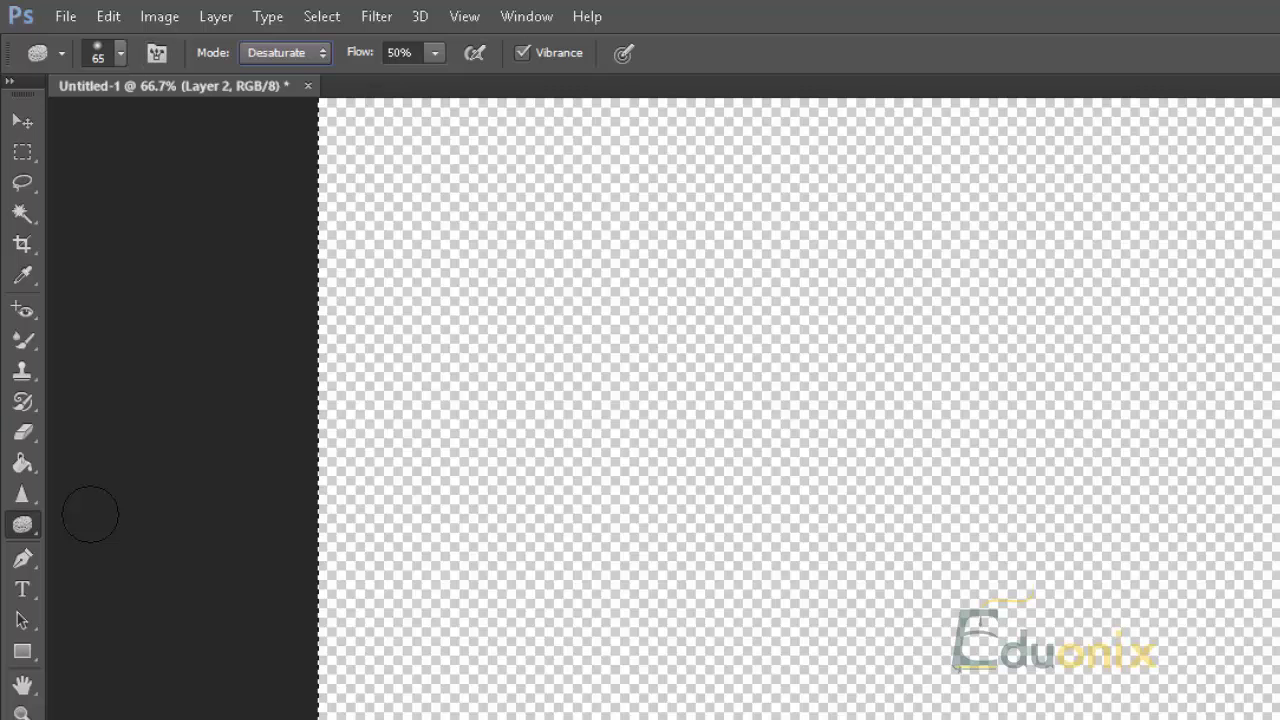
{"action": "right_click", "coordinate": [23, 525]}
{"action": "left_click", "coordinate": [90, 521]}
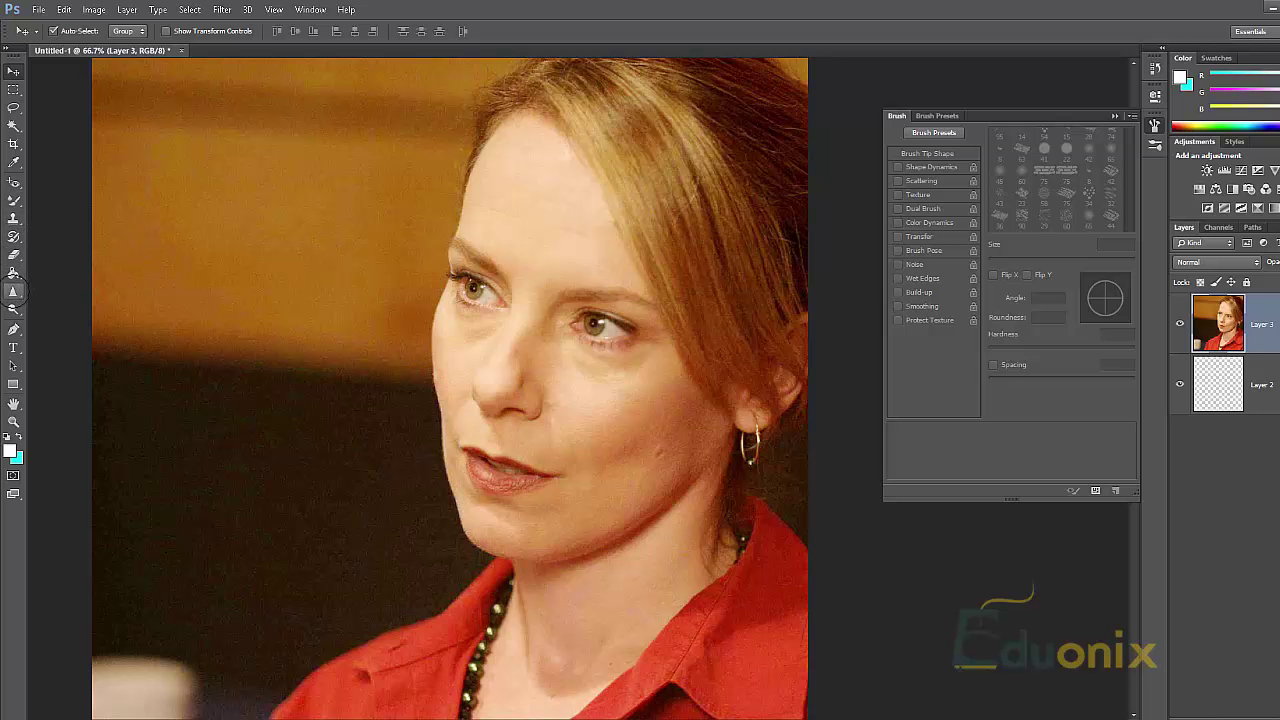
Activate the Dodge tool with its range set to Midtones.
{"action": "left_click", "coordinate": [14, 291]}
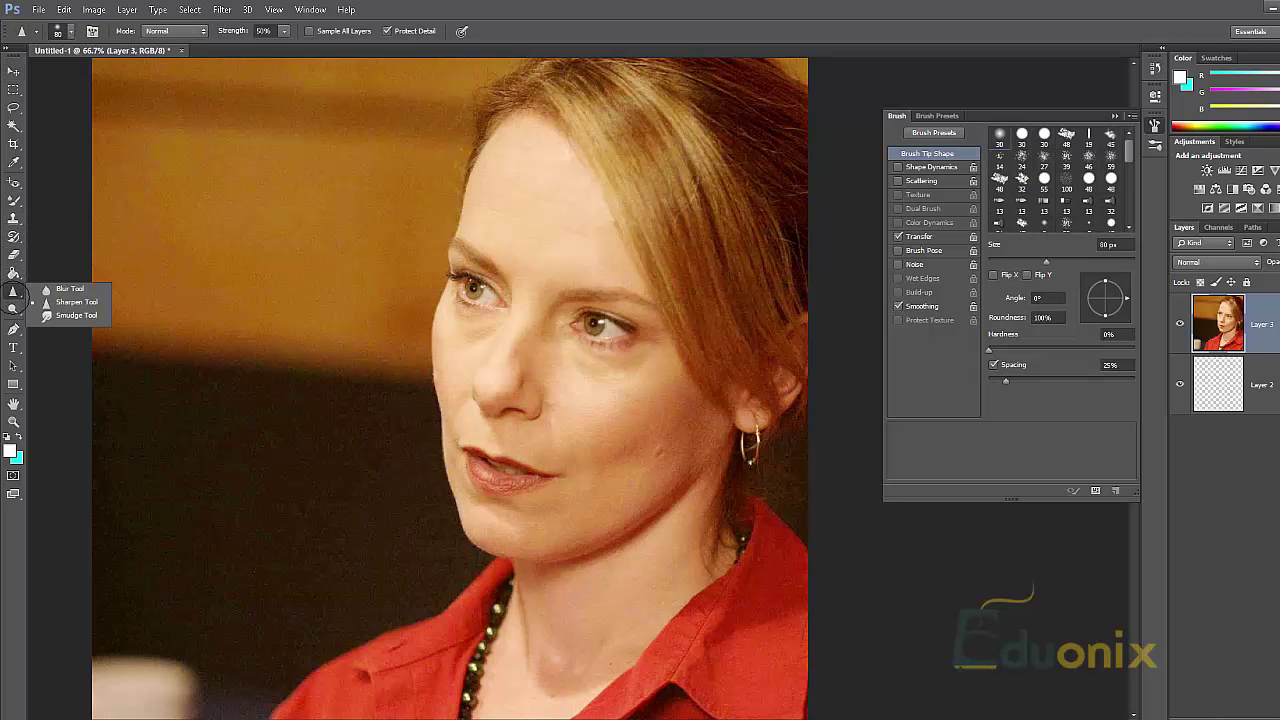
{"action": "left_click", "coordinate": [14, 308]}
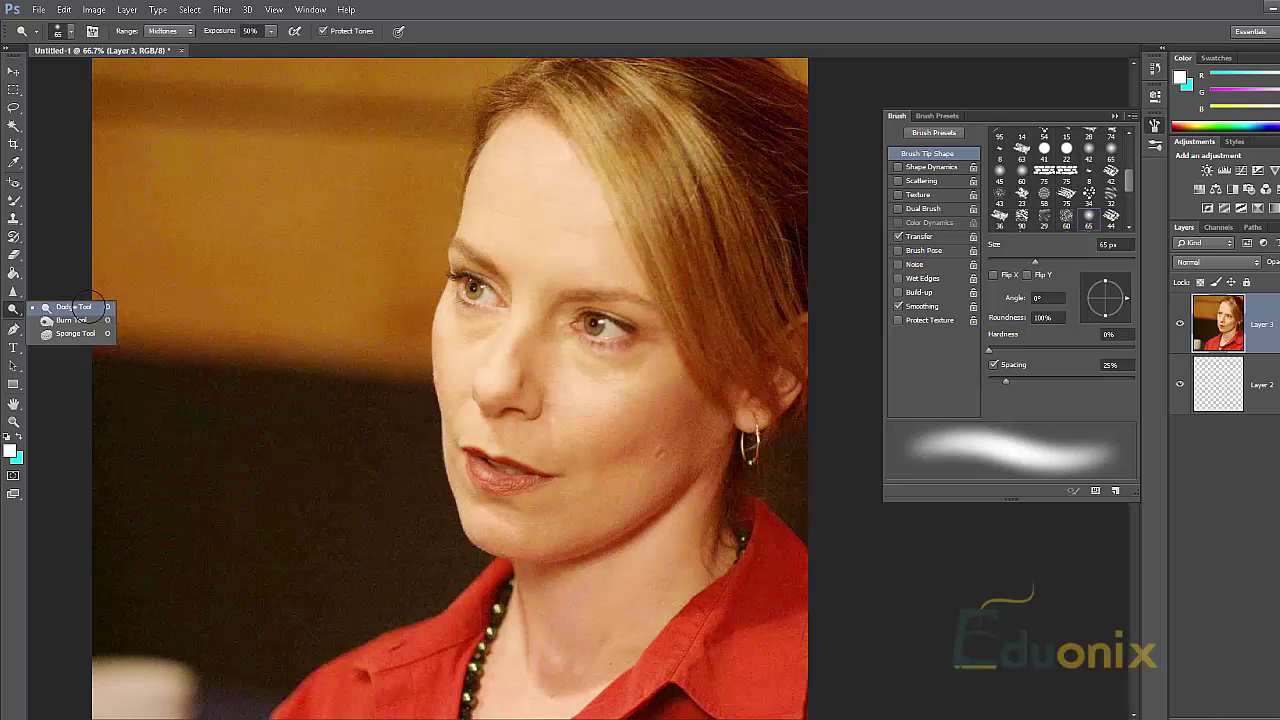
{"action": "left_click", "coordinate": [101, 303]}
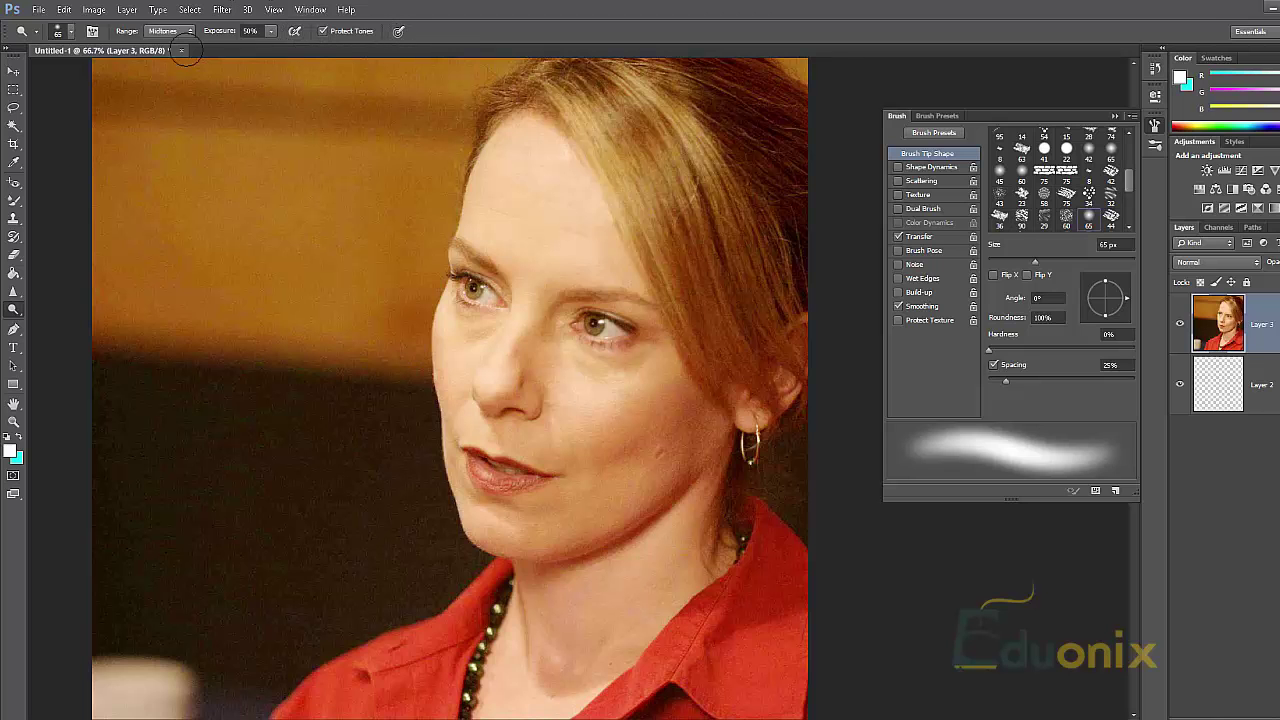
{"action": "left_click", "coordinate": [165, 31]}
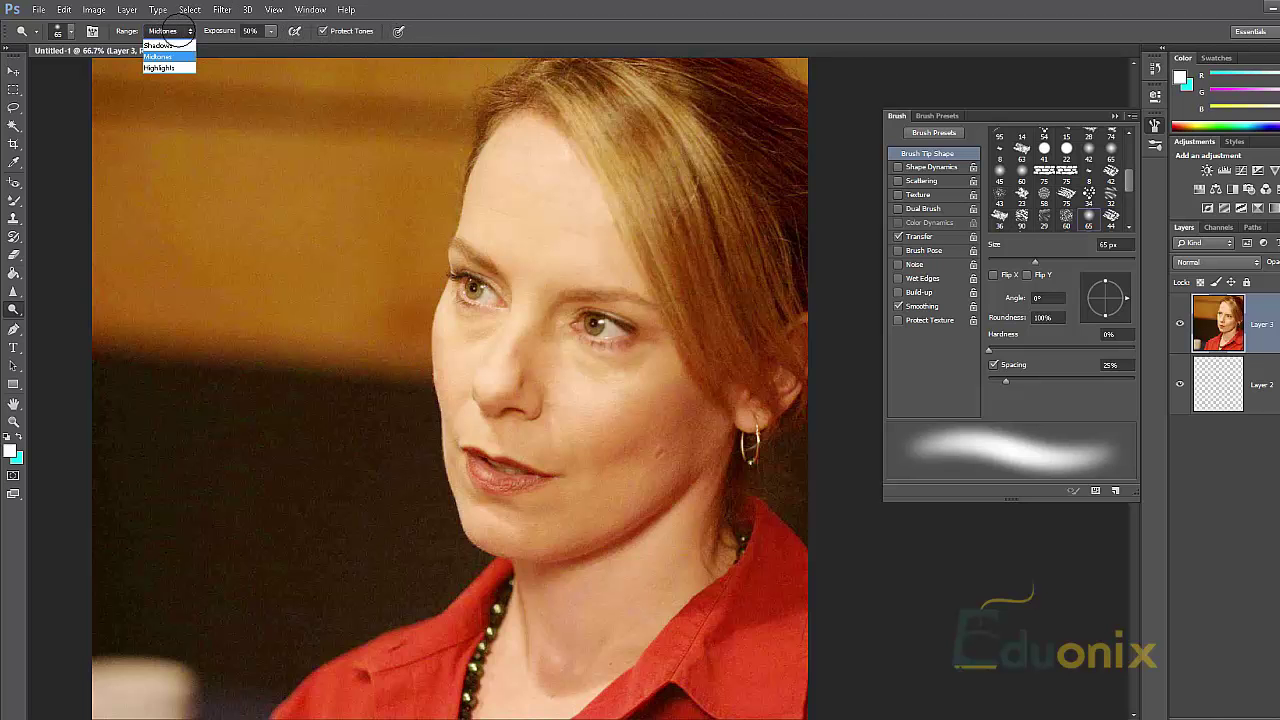
{"action": "left_click", "coordinate": [165, 53]}
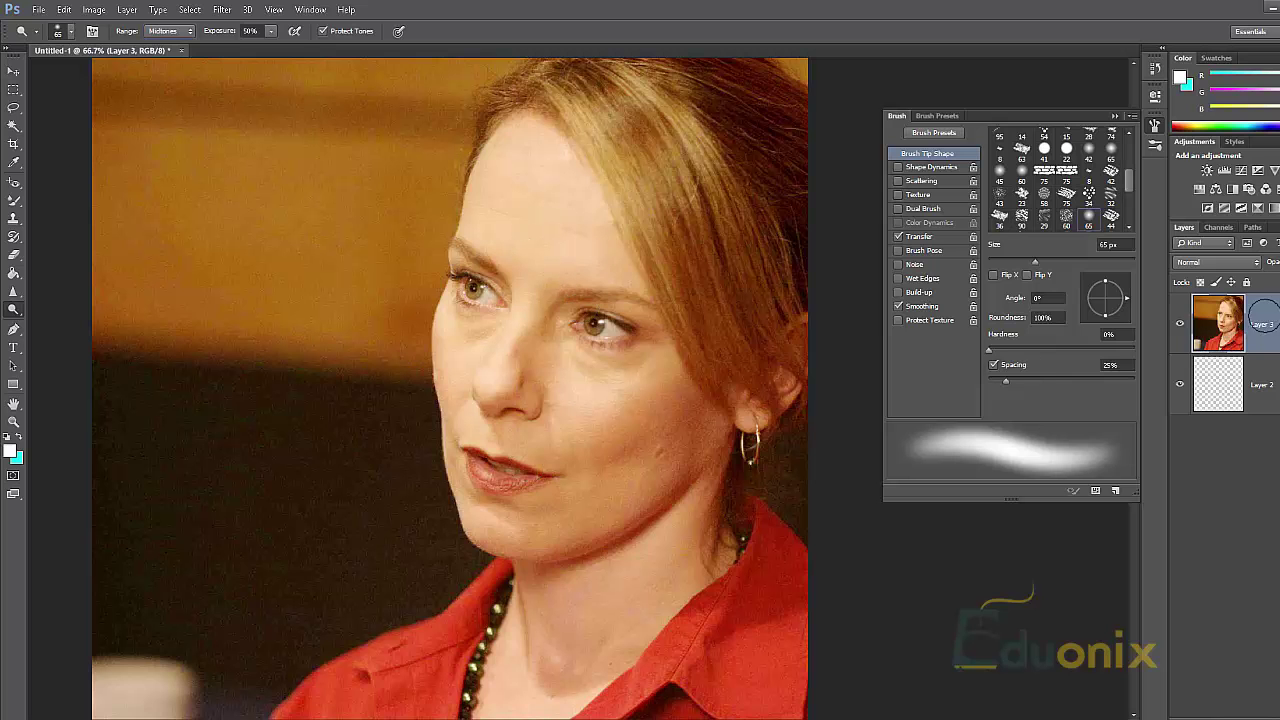
Duplicate the portrait photo layer, Layer 3.
{"action": "right_click", "coordinate": [1262, 315]}
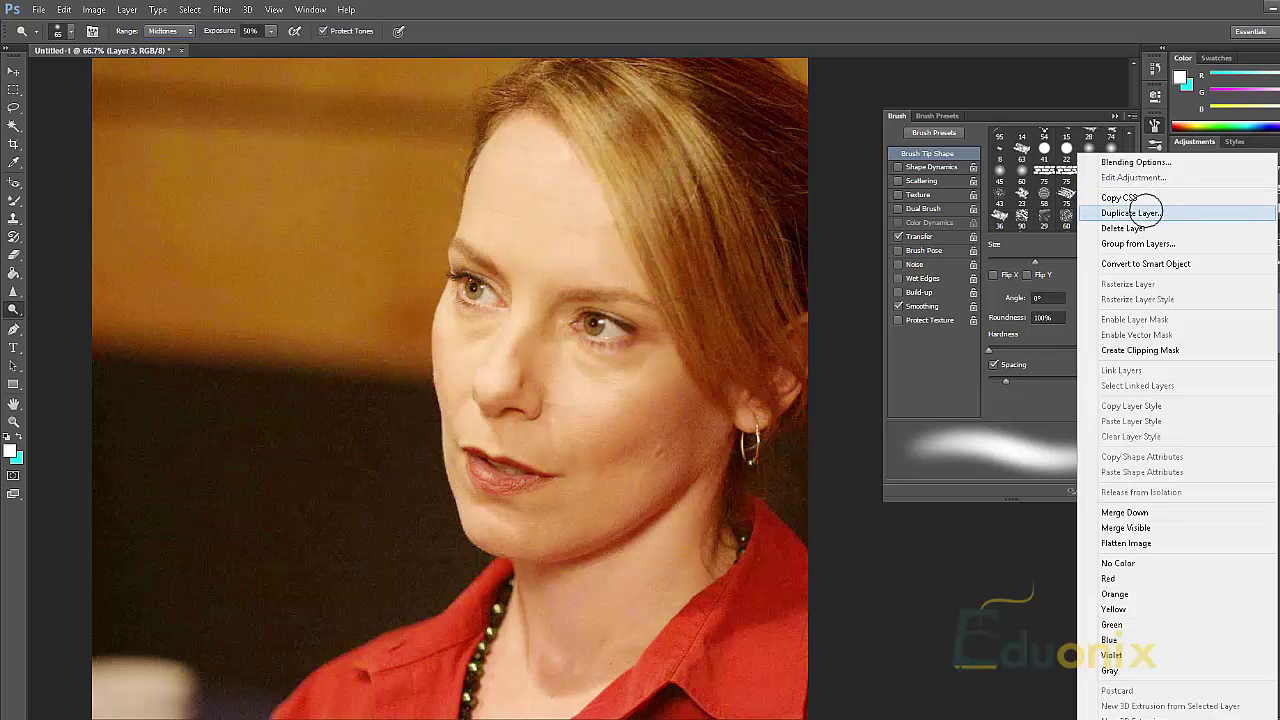
{"action": "left_click", "coordinate": [1132, 212]}
{"action": "key", "text": "Return"}
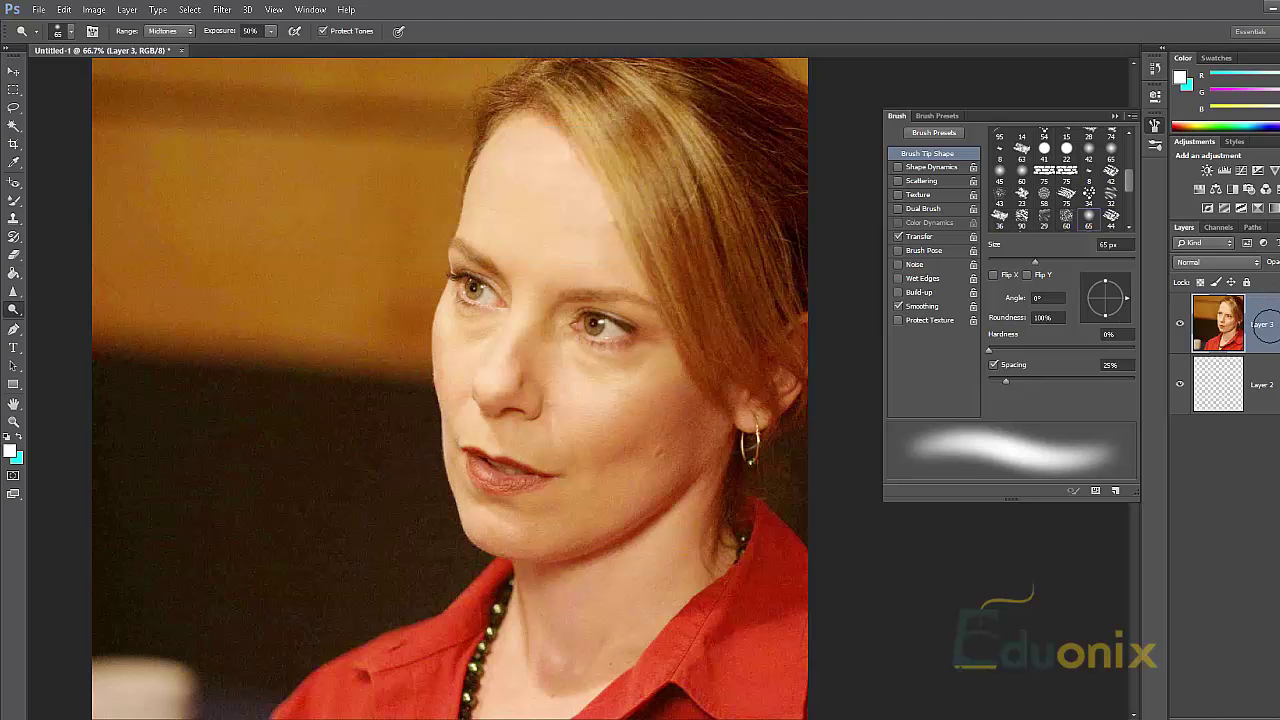
Duplicate Layer 3 and its copy together, and duplicate the two resulting layers once more.
{"action": "right_click", "coordinate": [1264, 330]}
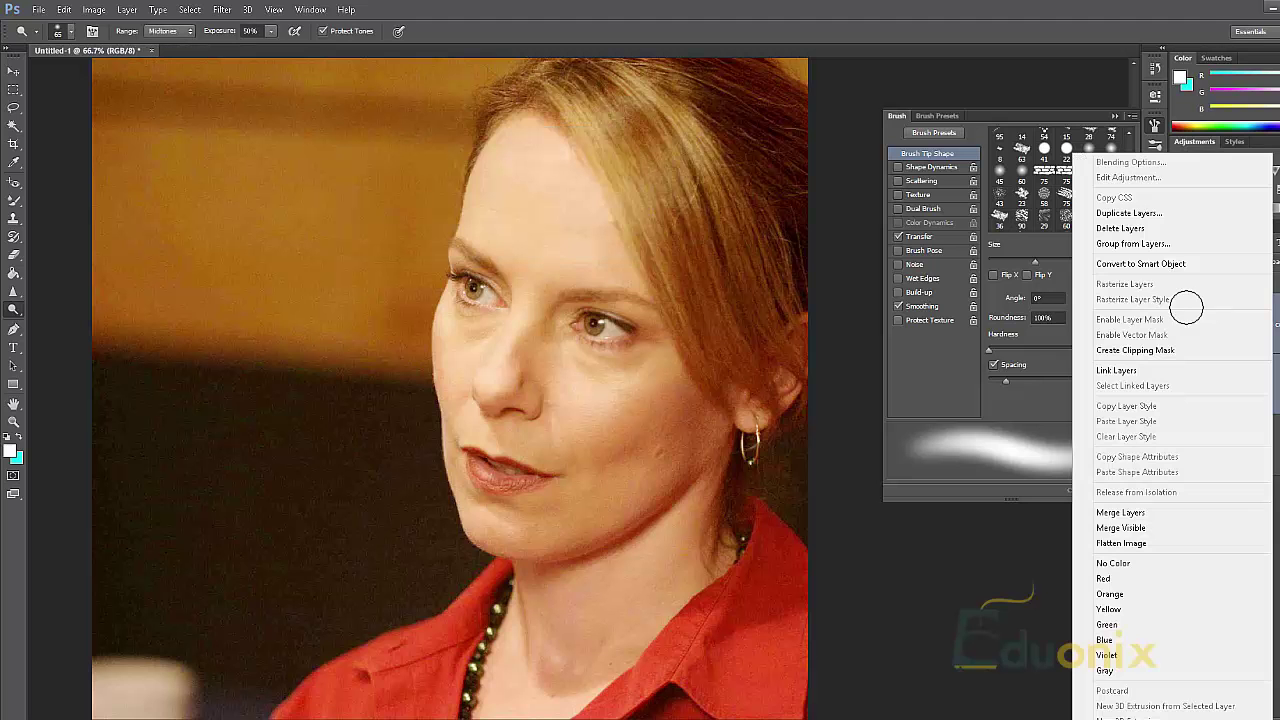
{"action": "left_click", "coordinate": [1130, 213]}
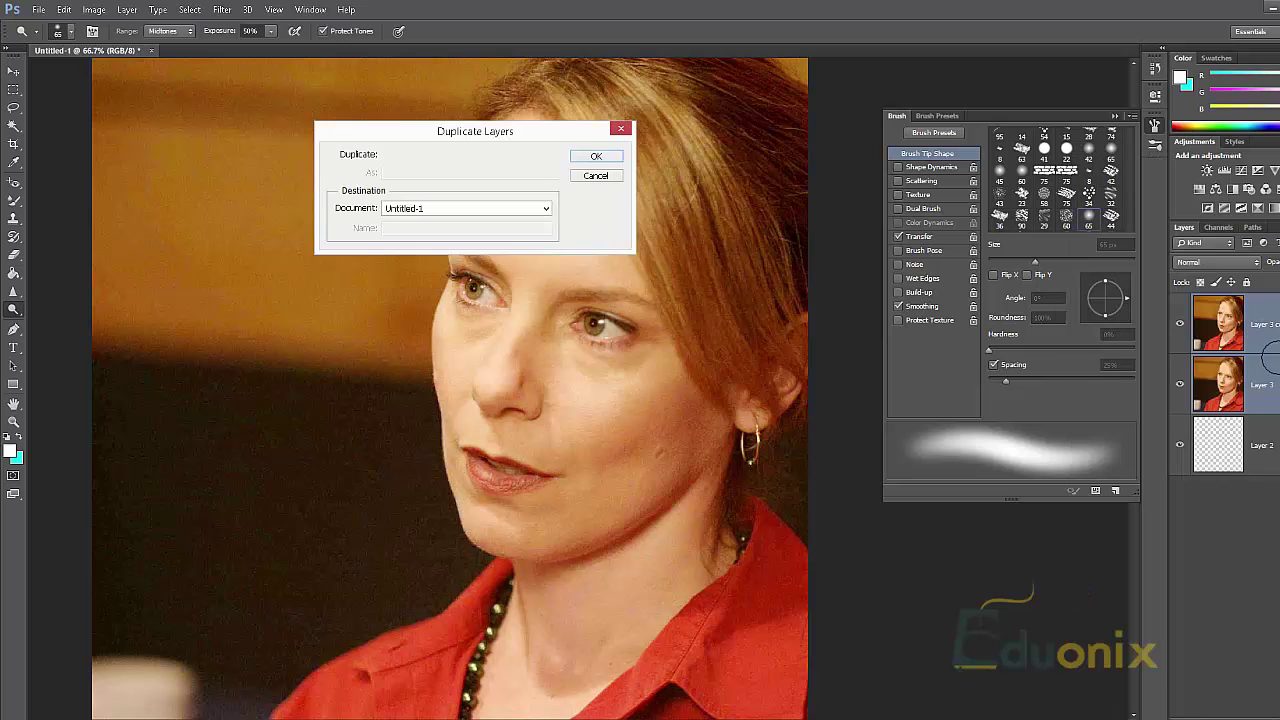
{"action": "key", "text": "Return"}
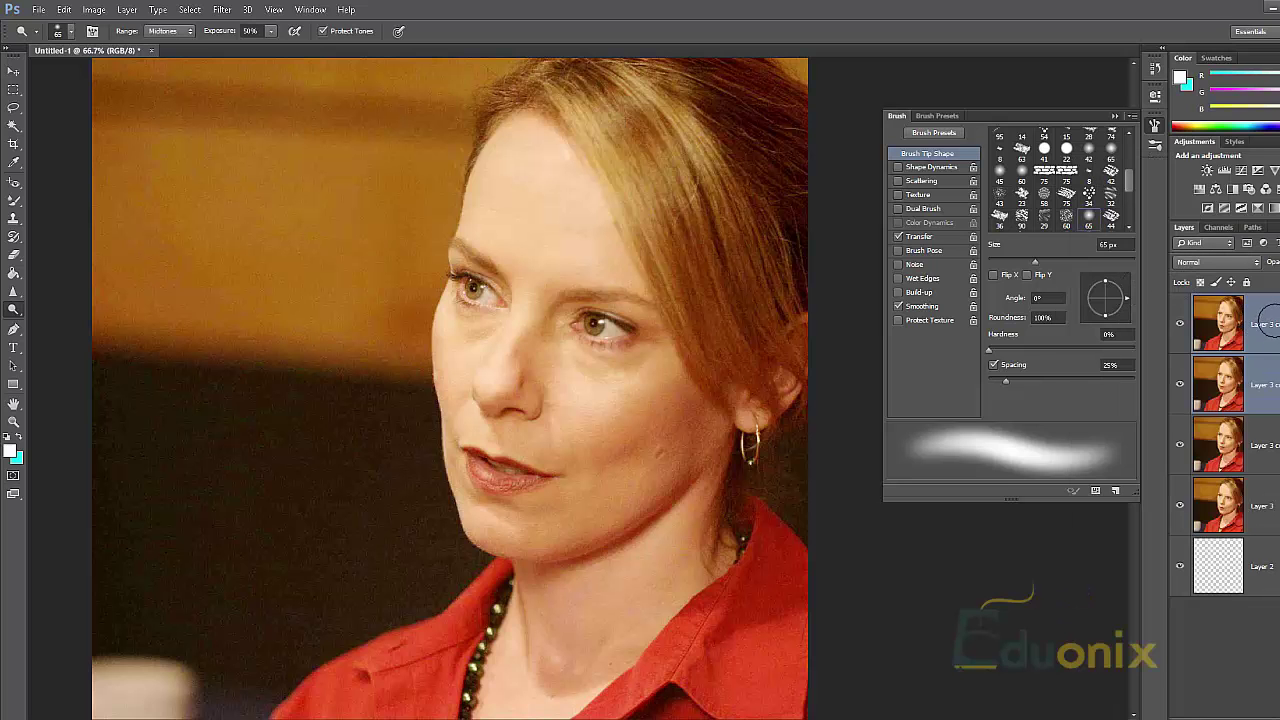
{"action": "right_click", "coordinate": [1264, 326]}
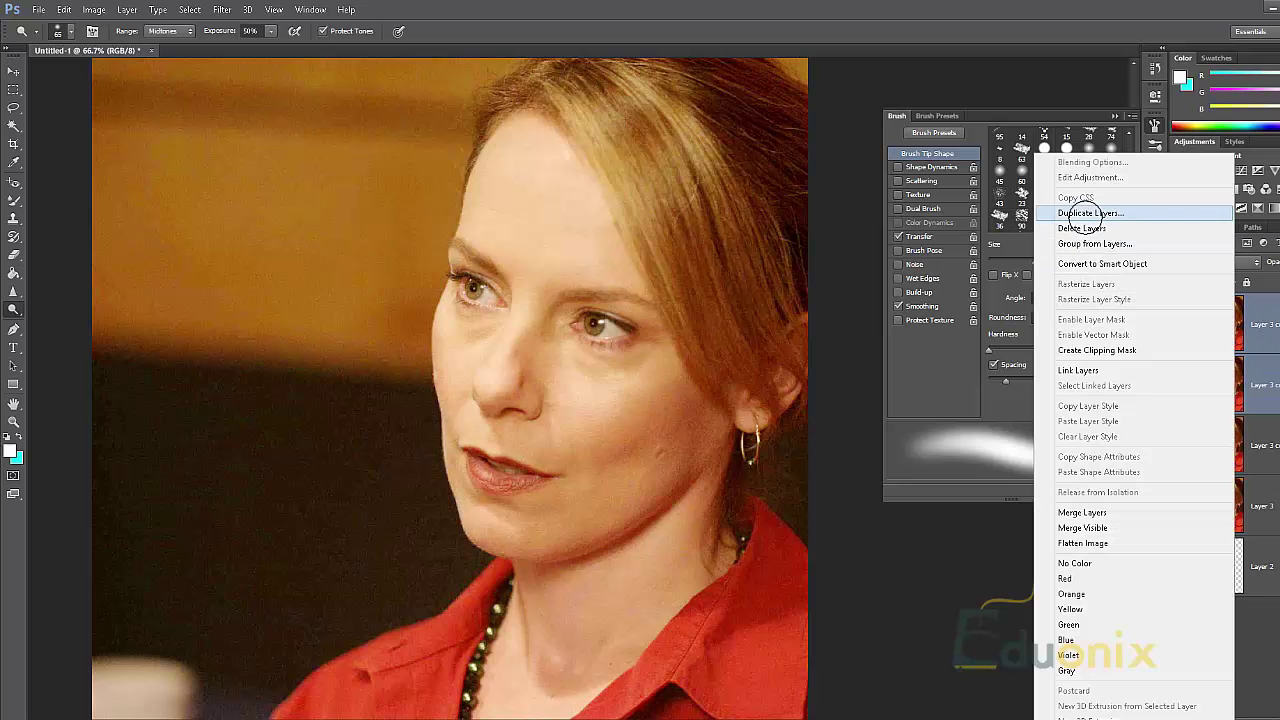
{"action": "left_click", "coordinate": [1085, 213]}
{"action": "key", "text": "Return"}
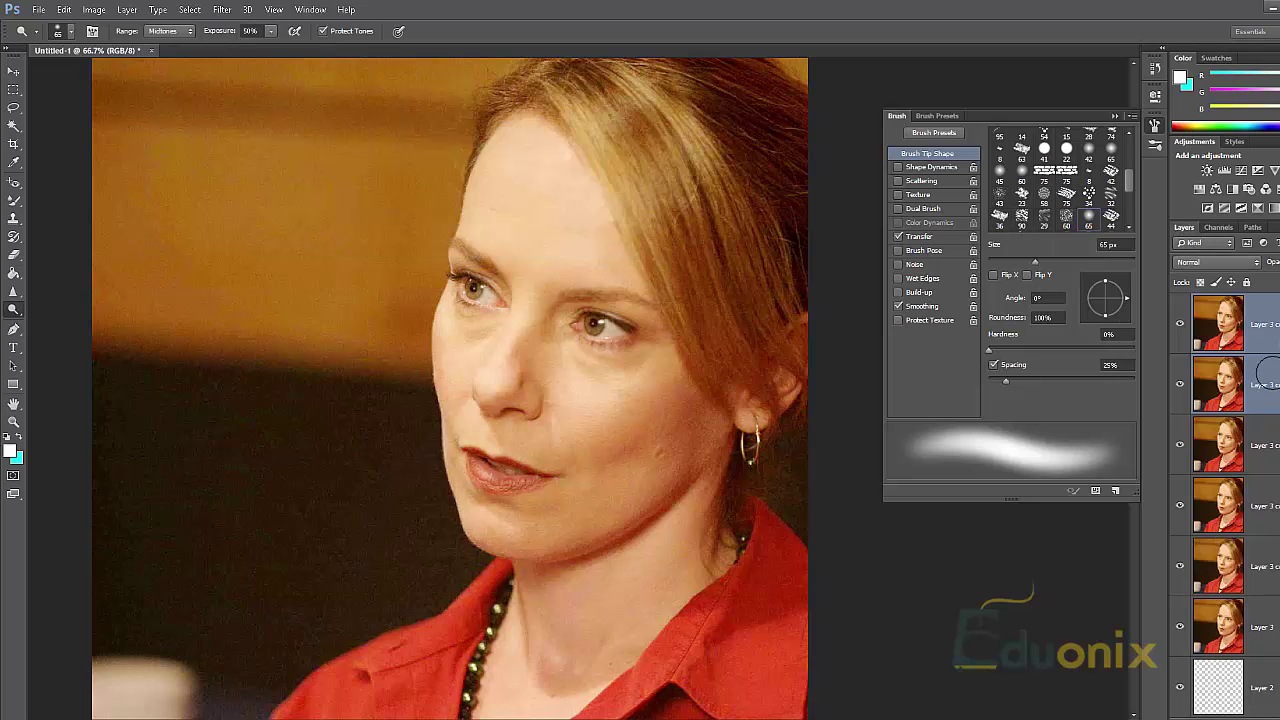
Duplicate the three topmost portrait layers within the Untitled-1 document.
{"action": "left_click", "coordinate": [1268, 445]}
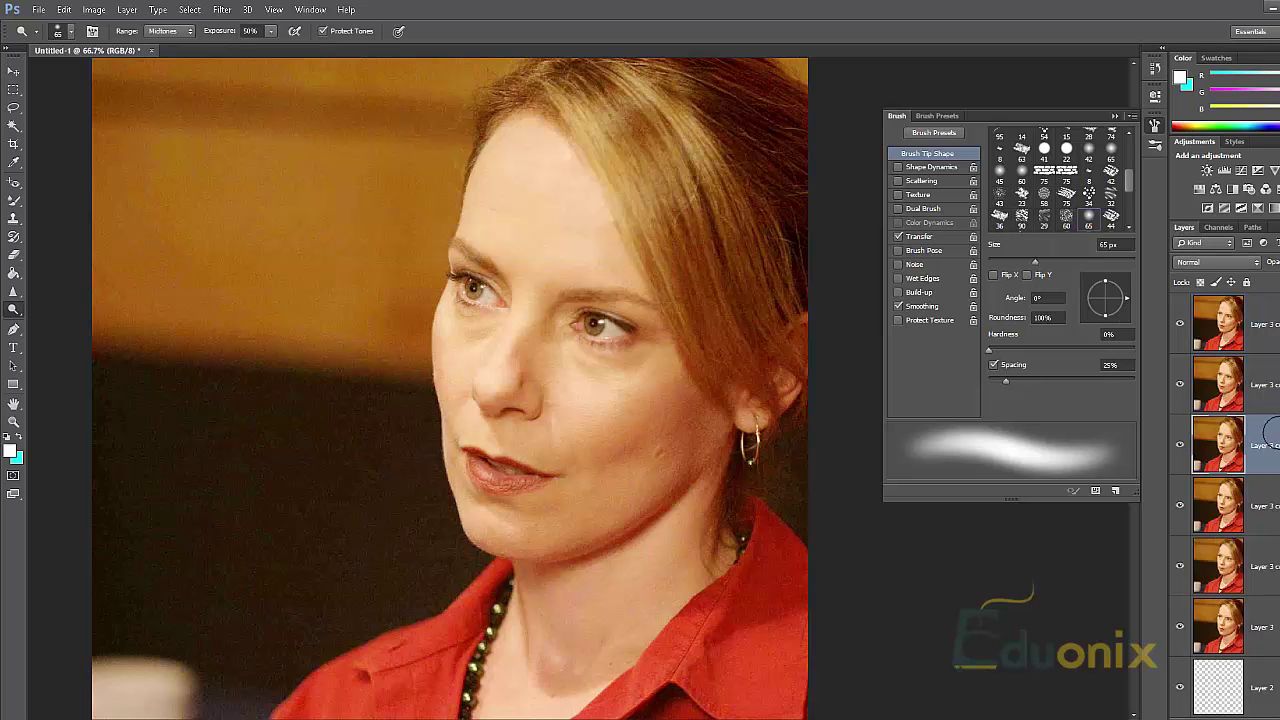
{"action": "left_click", "coordinate": [1270, 324], "text": "shift"}
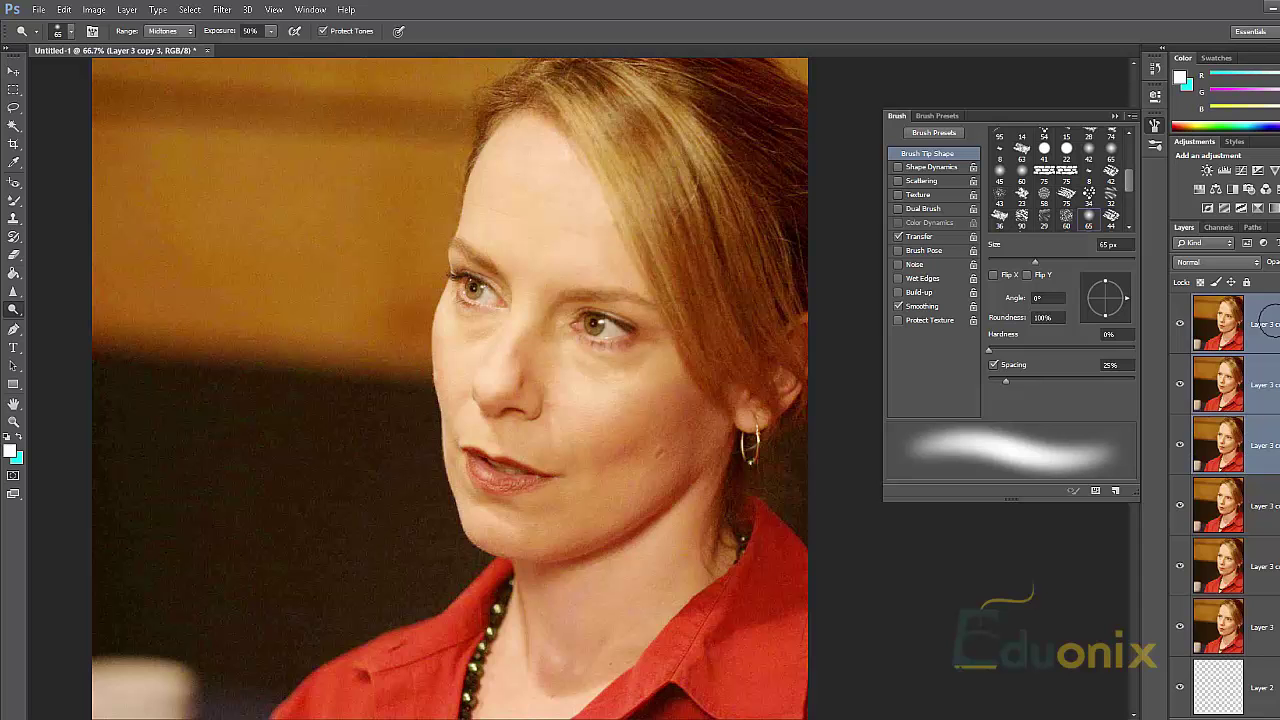
{"action": "right_click", "coordinate": [1270, 324]}
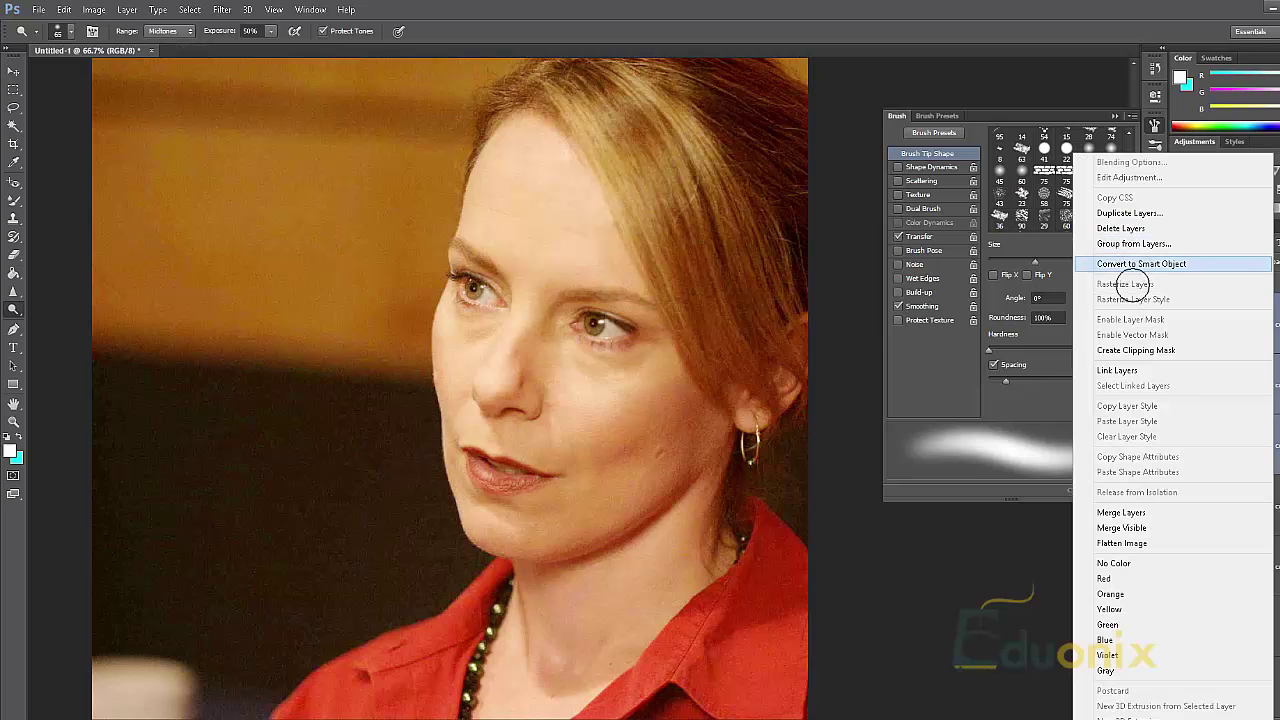
{"action": "left_click", "coordinate": [1128, 213]}
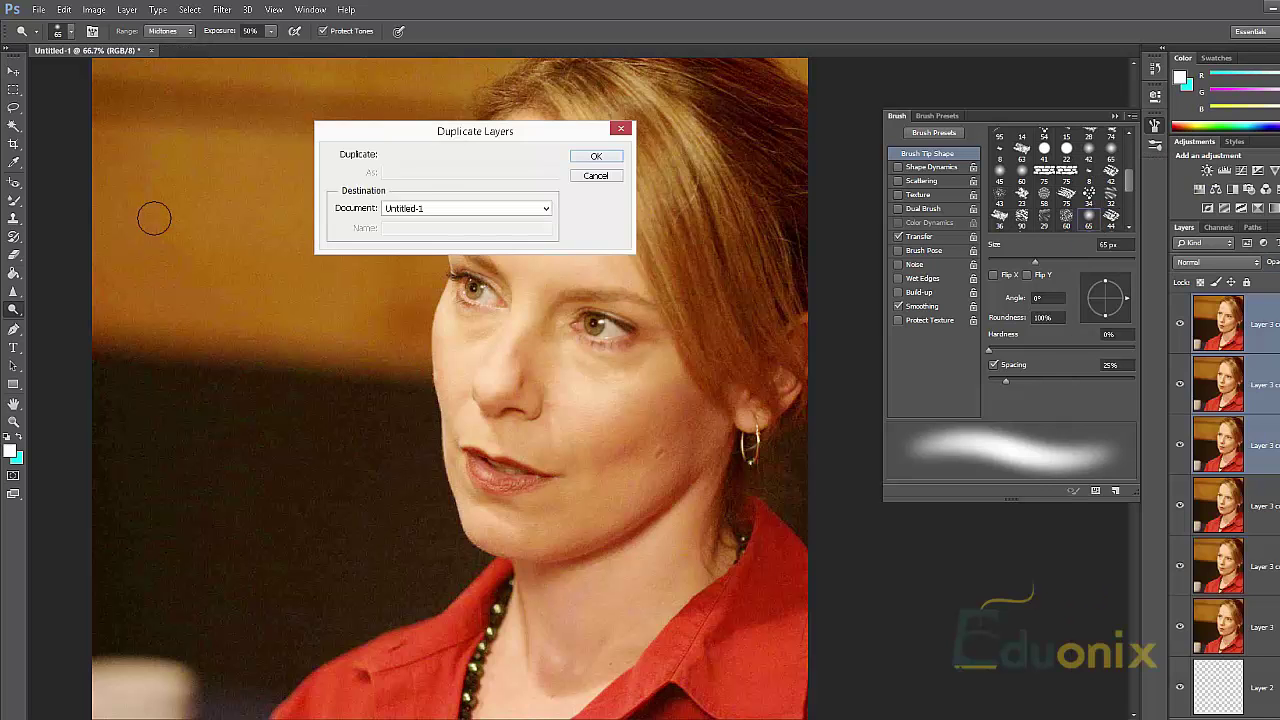
{"action": "key", "text": "Return"}
Switch to the Sponge tool and back to the Dodge tool, and delete the three newest portrait layer copies.
{"action": "mouse_move", "coordinate": [25, 318]}
{"action": "left_mouse_down"}
{"action": "mouse_move", "coordinate": [94, 314]}
{"action": "mouse_move", "coordinate": [128, 368]}
{"action": "left_mouse_up"}
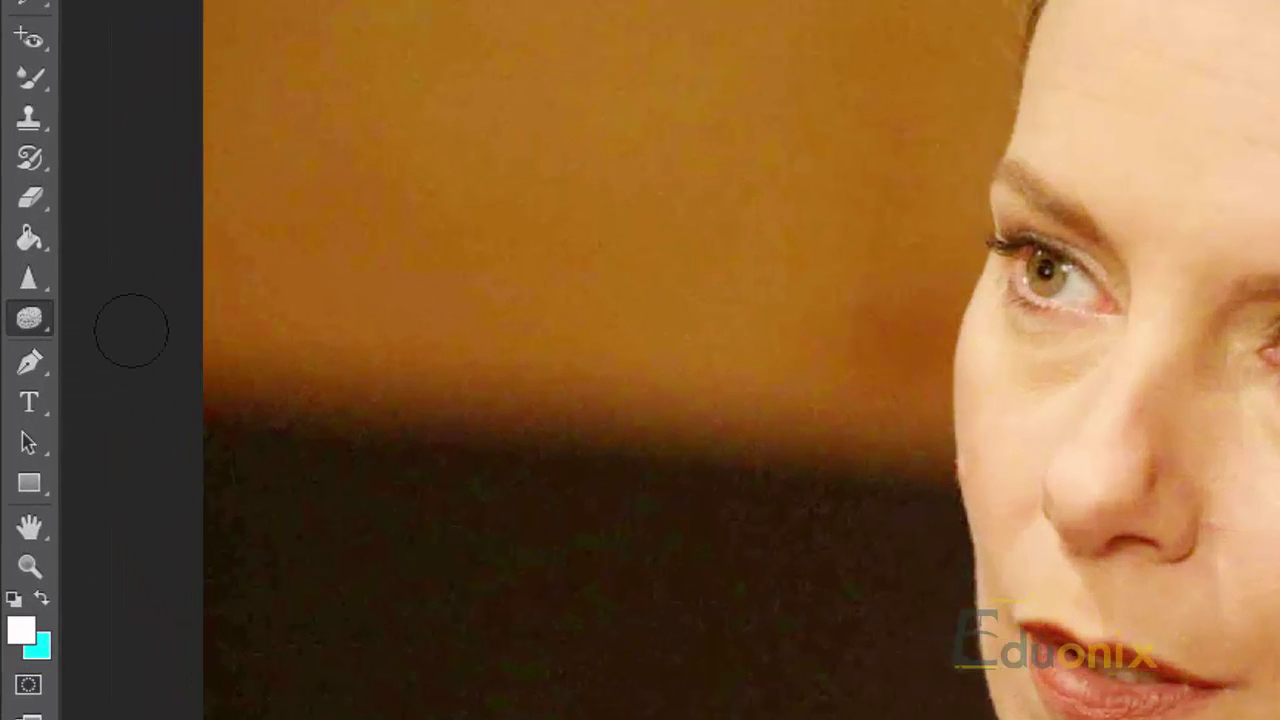
{"action": "left_click_drag", "start_coordinate": [30, 318], "coordinate": [152, 278]}
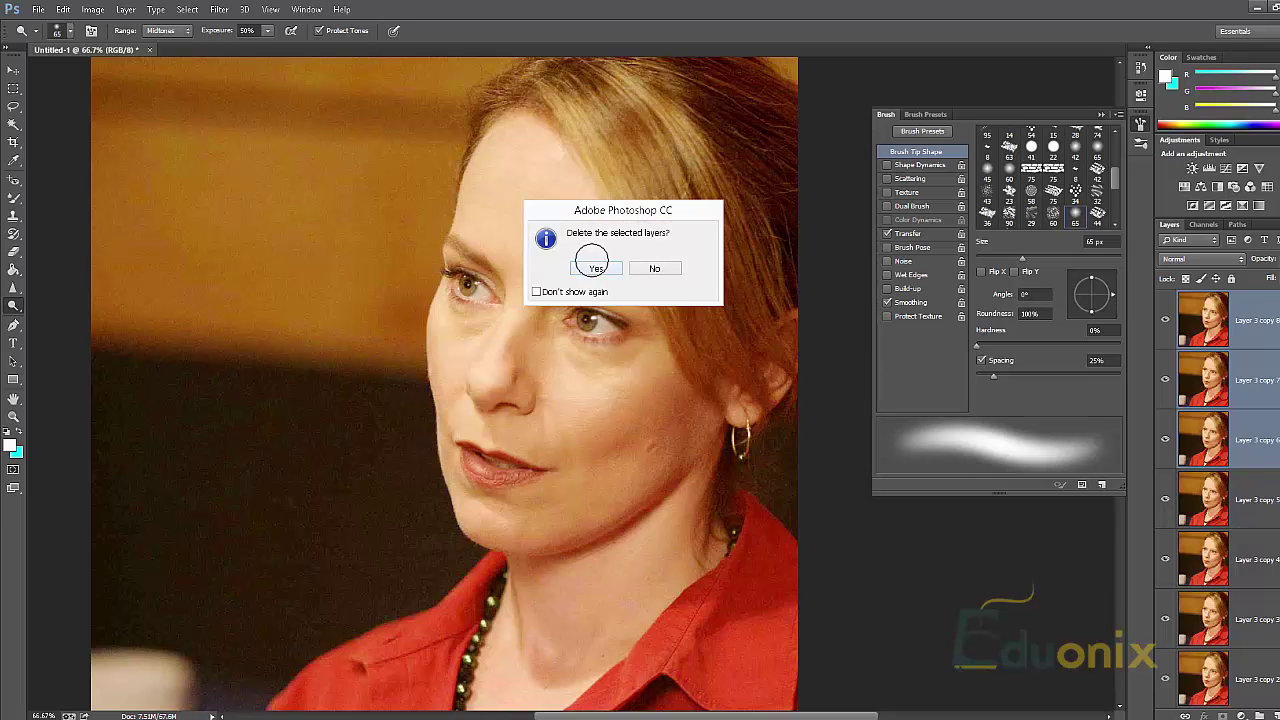
{"action": "left_click", "coordinate": [596, 267]}
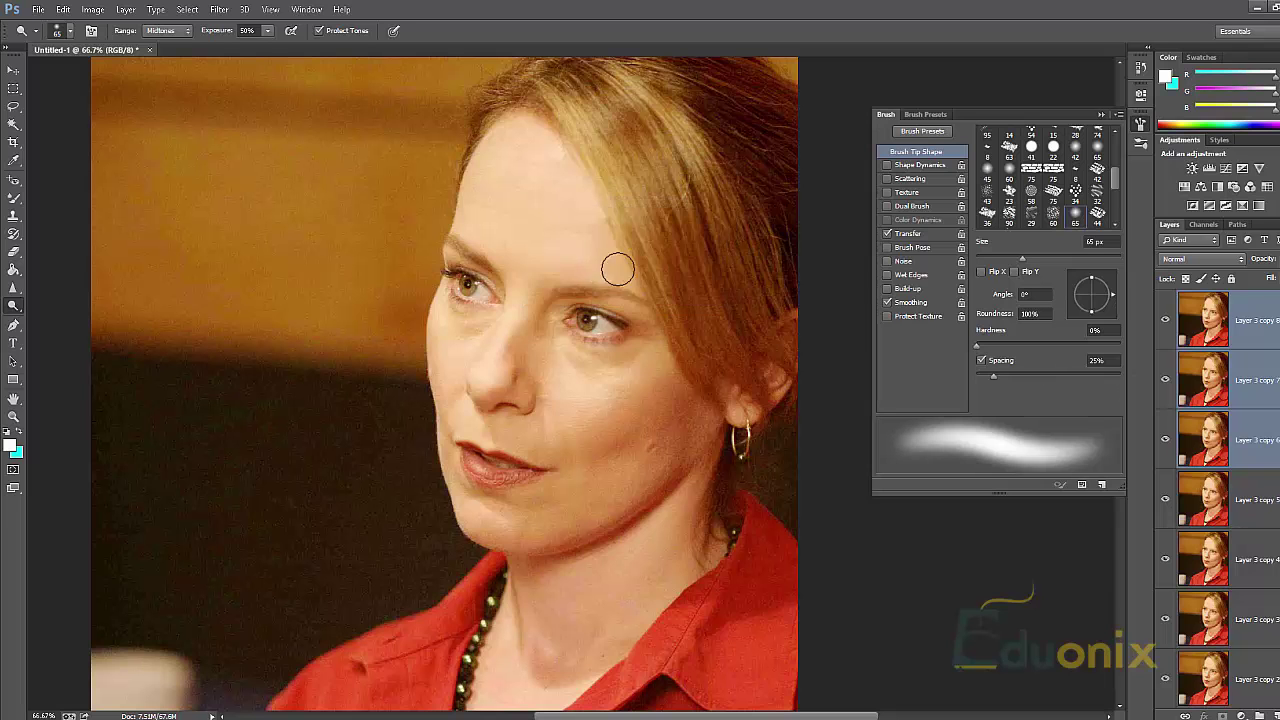
Select Layer 3 copy 5 and set the Dodge tool's range to Shadows.
{"action": "left_click", "coordinate": [1256, 334]}
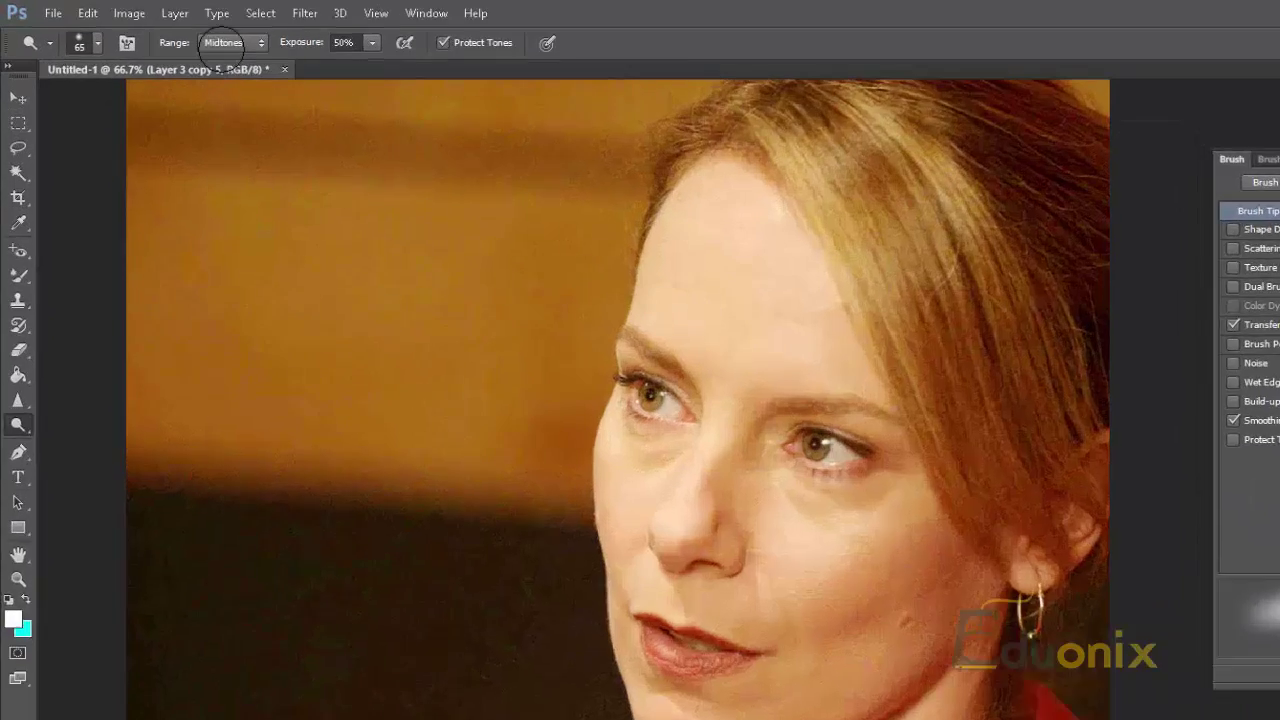
{"action": "left_click", "coordinate": [165, 30]}
{"action": "left_click", "coordinate": [338, 97]}
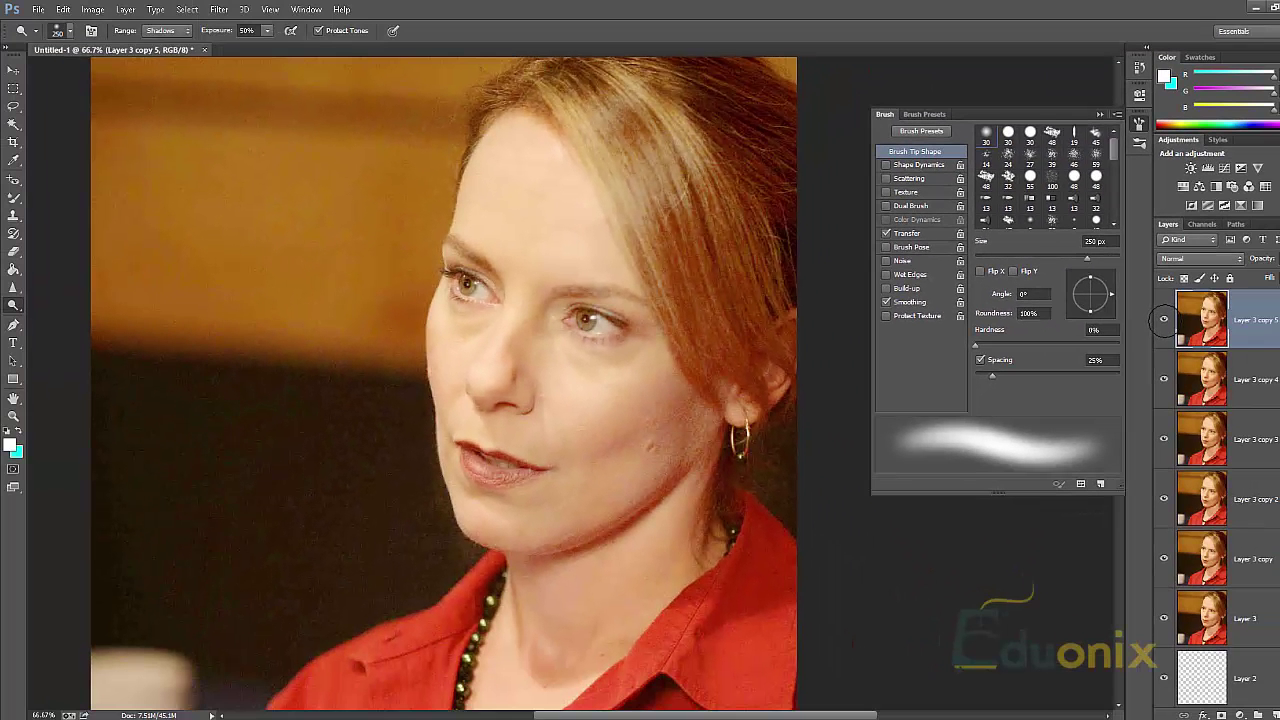
Toggle the visibility of Layer 3 copy 5 several times to compare the dodged portrait with the original.
{"action": "left_click", "coordinate": [1163, 318]}
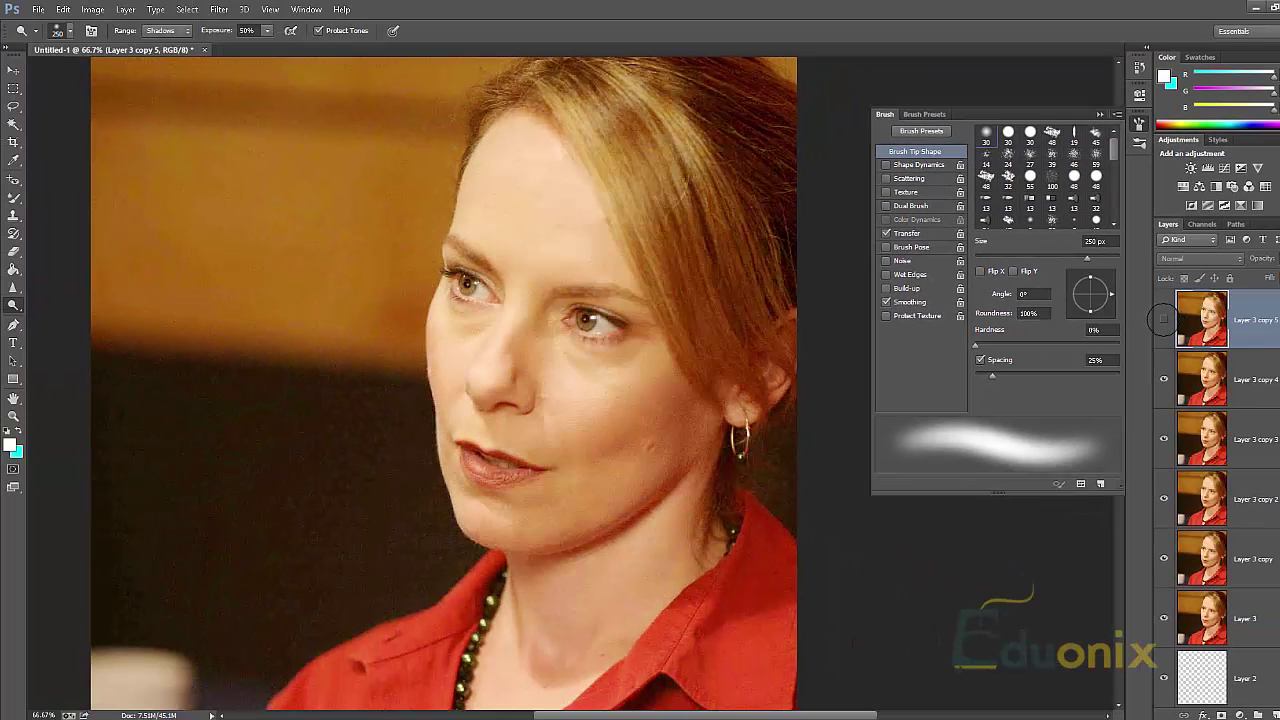
{"action": "left_click", "coordinate": [1163, 318]}
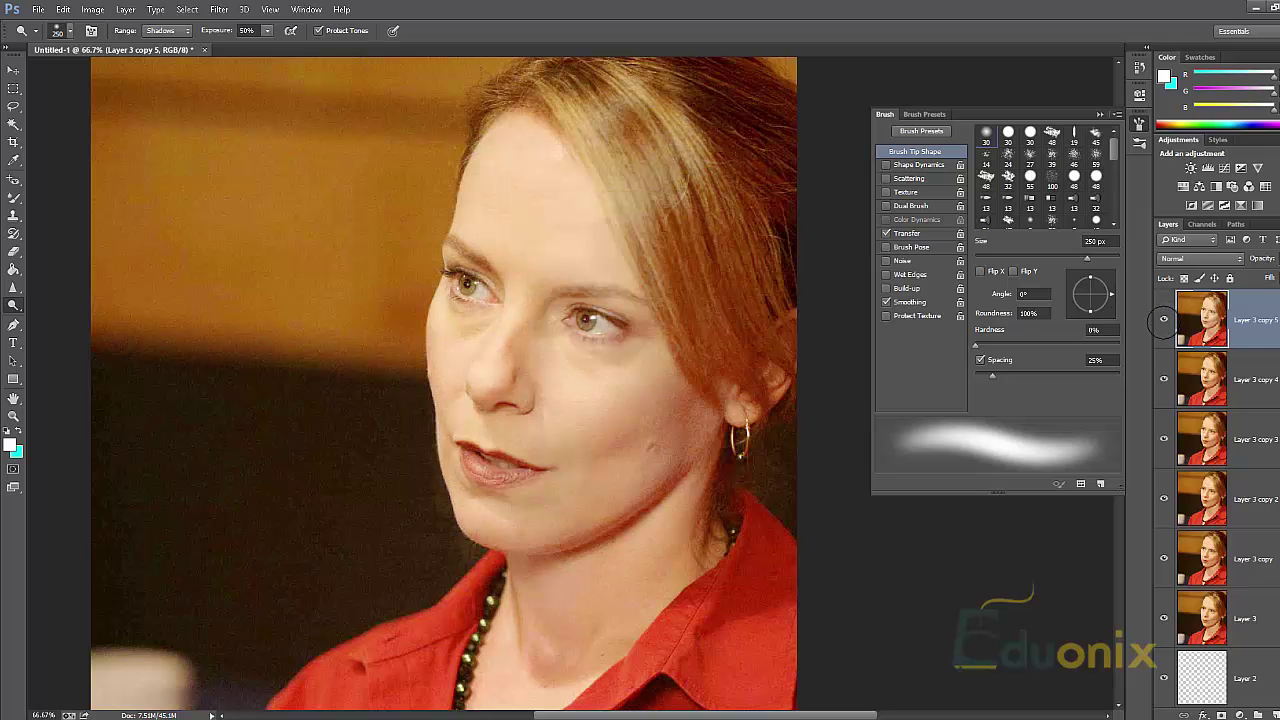
{"action": "left_click", "coordinate": [1163, 318]}
{"action": "left_click", "coordinate": [1163, 318]}
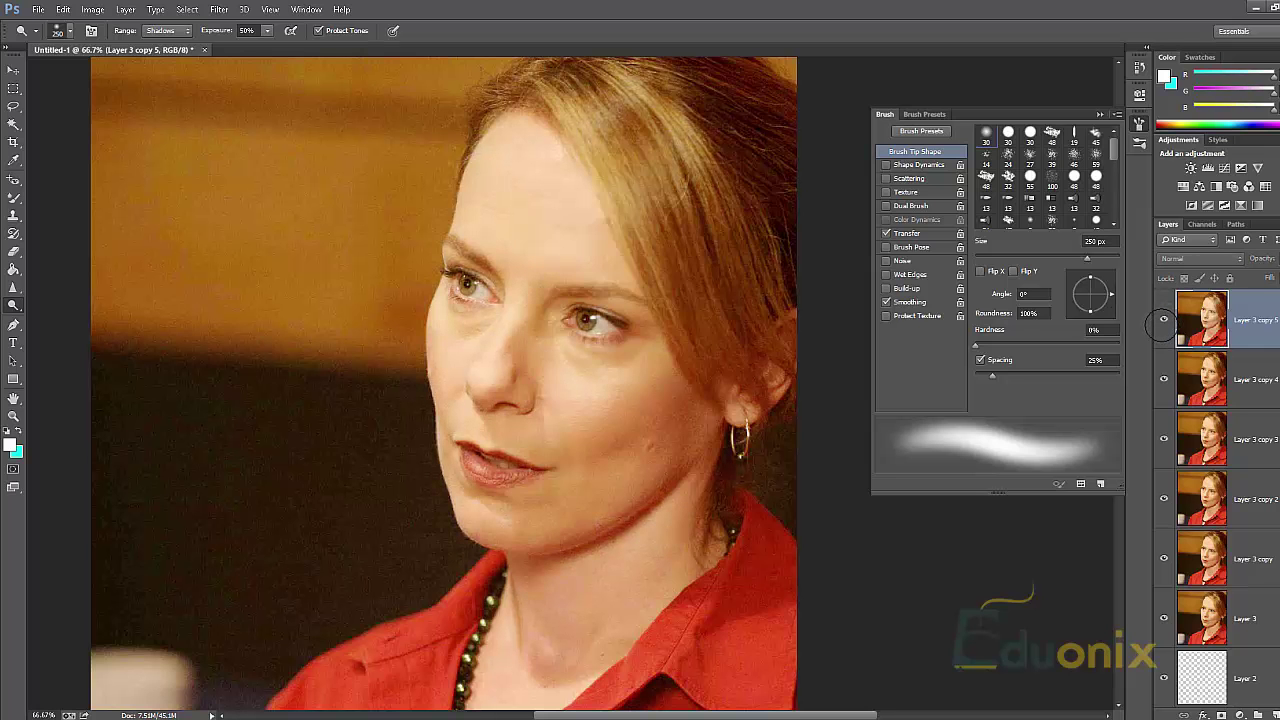
{"action": "left_click", "coordinate": [1163, 318]}
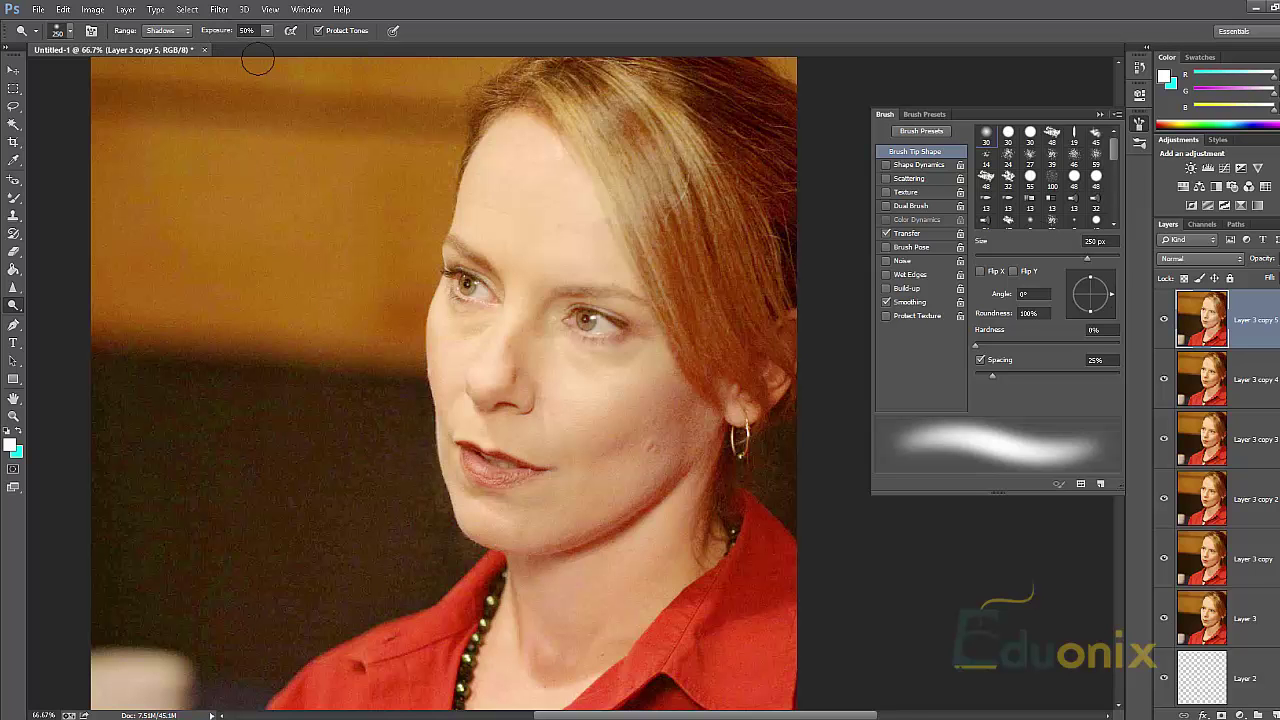
Select Layer 3 copy 4, hide Layer 3 copy 5, and set the Dodge tool's range to Midtones.
{"action": "left_click", "coordinate": [1257, 380]}
{"action": "left_click", "coordinate": [1163, 319]}
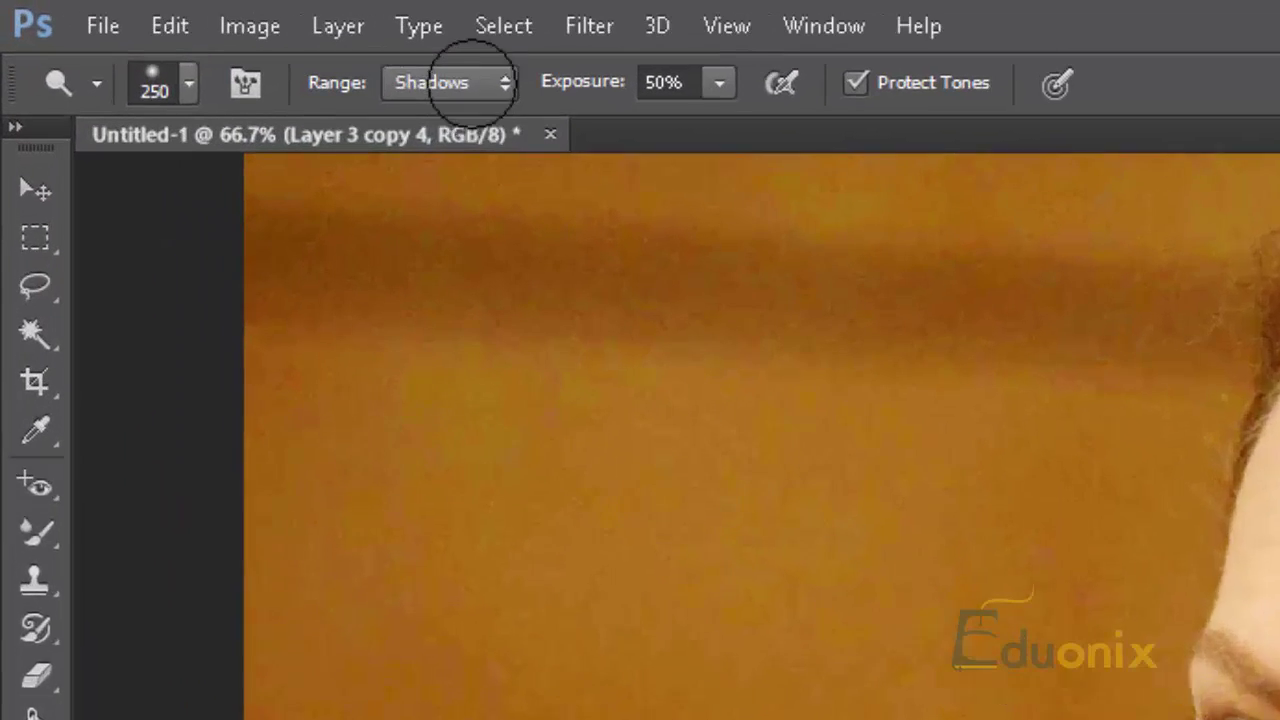
{"action": "left_click", "coordinate": [178, 30]}
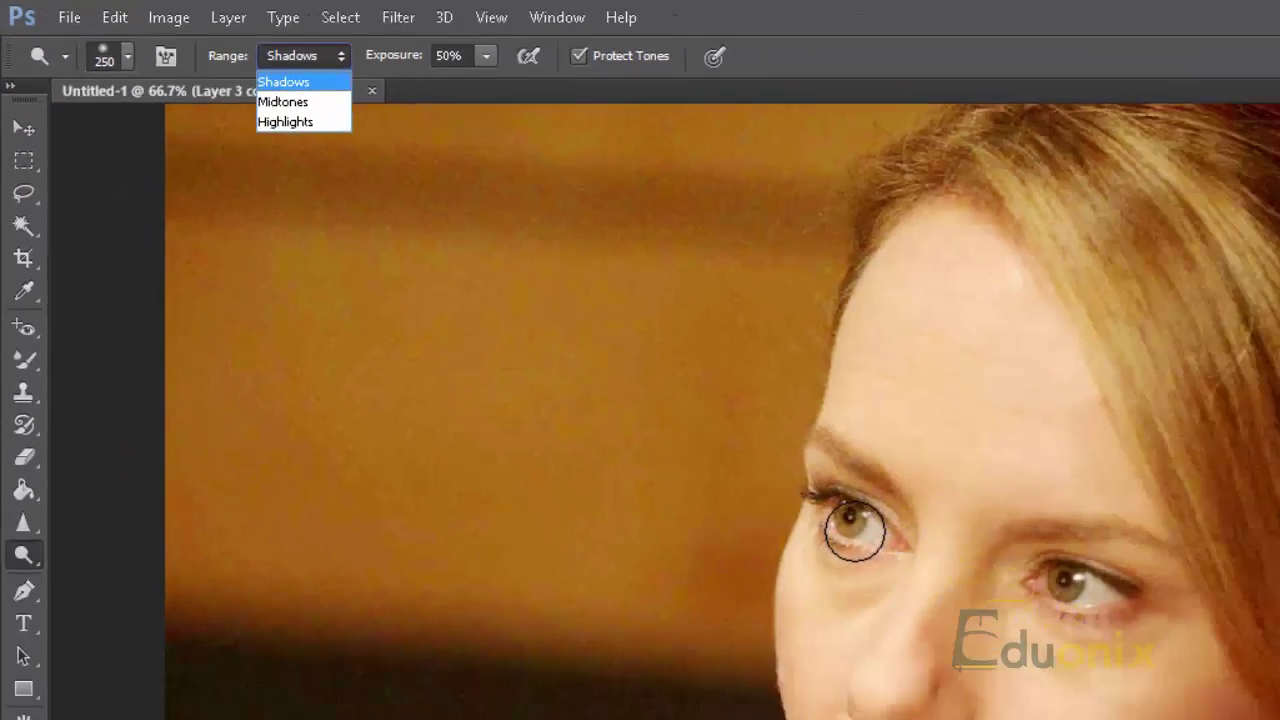
{"action": "left_click", "coordinate": [851, 526]}
{"action": "left_click", "coordinate": [180, 30]}
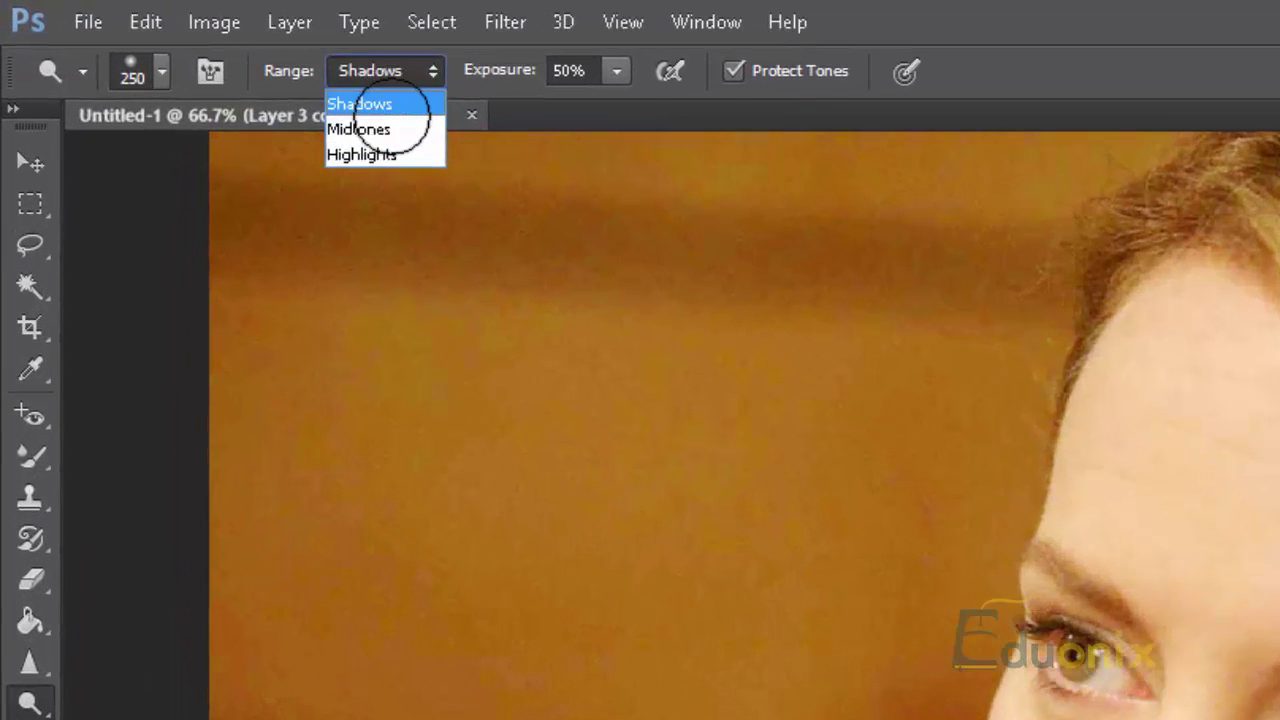
{"action": "left_click", "coordinate": [289, 92]}
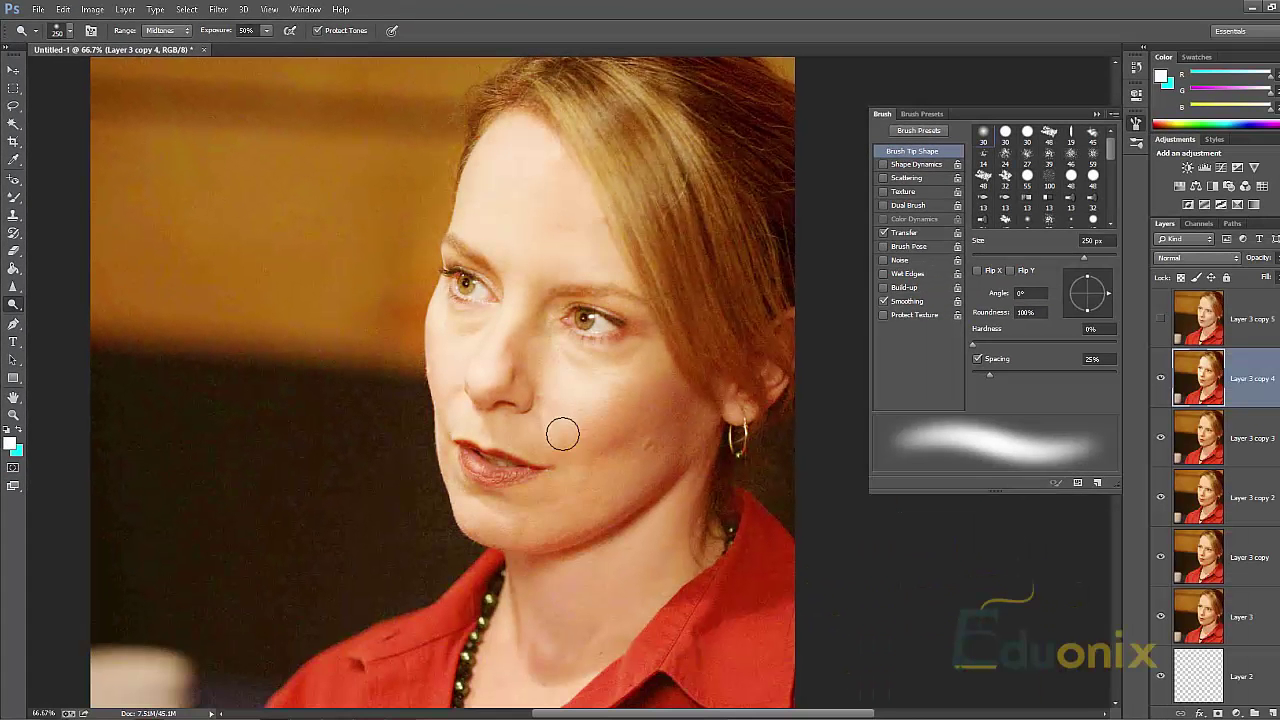
Dodge the midtones of the hair, face and neck on Layer 3 copy 4 with broad brush strokes.
{"action": "mouse_move", "coordinate": [685, 121]}
{"action": "left_mouse_down"}
{"action": "mouse_move", "coordinate": [598, 393]}
{"action": "mouse_move", "coordinate": [600, 457]}
{"action": "left_mouse_up"}
{"action": "mouse_move", "coordinate": [712, 178]}
{"action": "left_mouse_down"}
{"action": "mouse_move", "coordinate": [666, 272]}
{"action": "mouse_move", "coordinate": [618, 502]}
{"action": "left_mouse_up"}
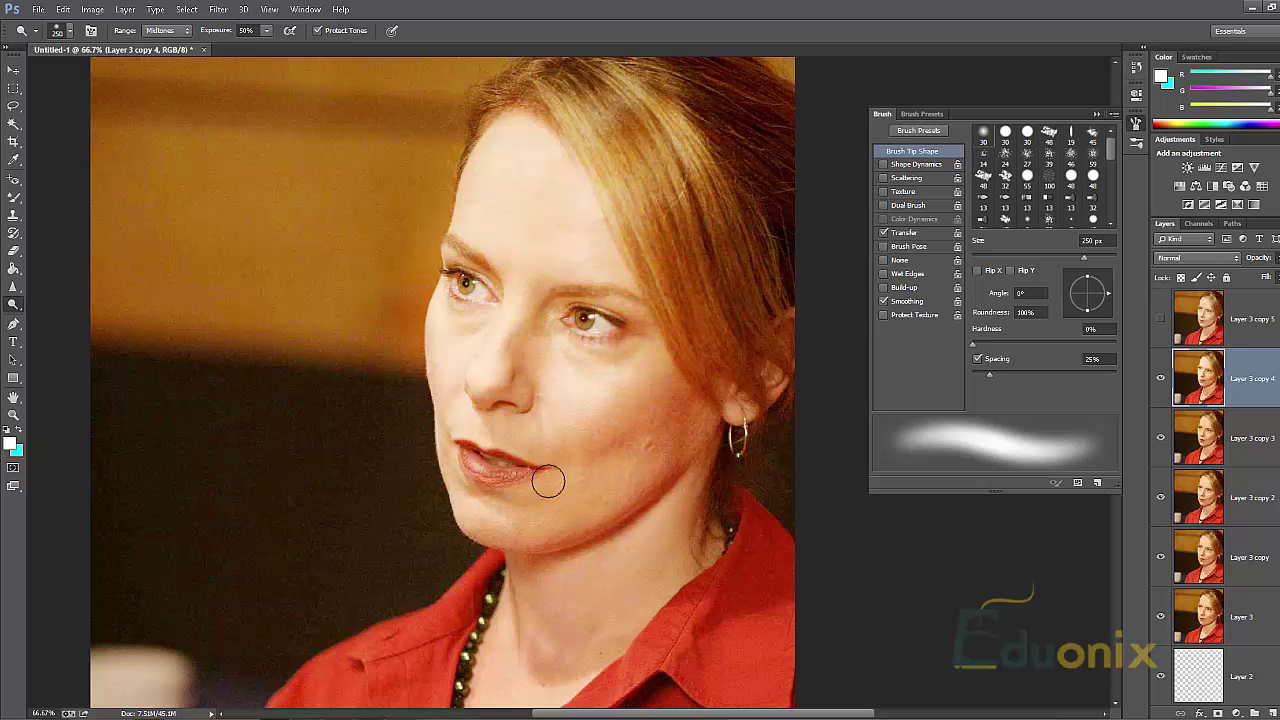
{"action": "mouse_move", "coordinate": [657, 548]}
{"action": "left_mouse_down"}
{"action": "mouse_move", "coordinate": [680, 563]}
{"action": "mouse_move", "coordinate": [508, 691]}
{"action": "mouse_move", "coordinate": [671, 633]}
{"action": "left_mouse_up"}
{"action": "mouse_move", "coordinate": [548, 605]}
{"action": "left_mouse_down"}
{"action": "mouse_move", "coordinate": [502, 554]}
{"action": "mouse_move", "coordinate": [583, 131]}
{"action": "mouse_move", "coordinate": [565, 557]}
{"action": "mouse_move", "coordinate": [606, 354]}
{"action": "mouse_move", "coordinate": [677, 171]}
{"action": "mouse_move", "coordinate": [640, 545]}
{"action": "left_mouse_up"}
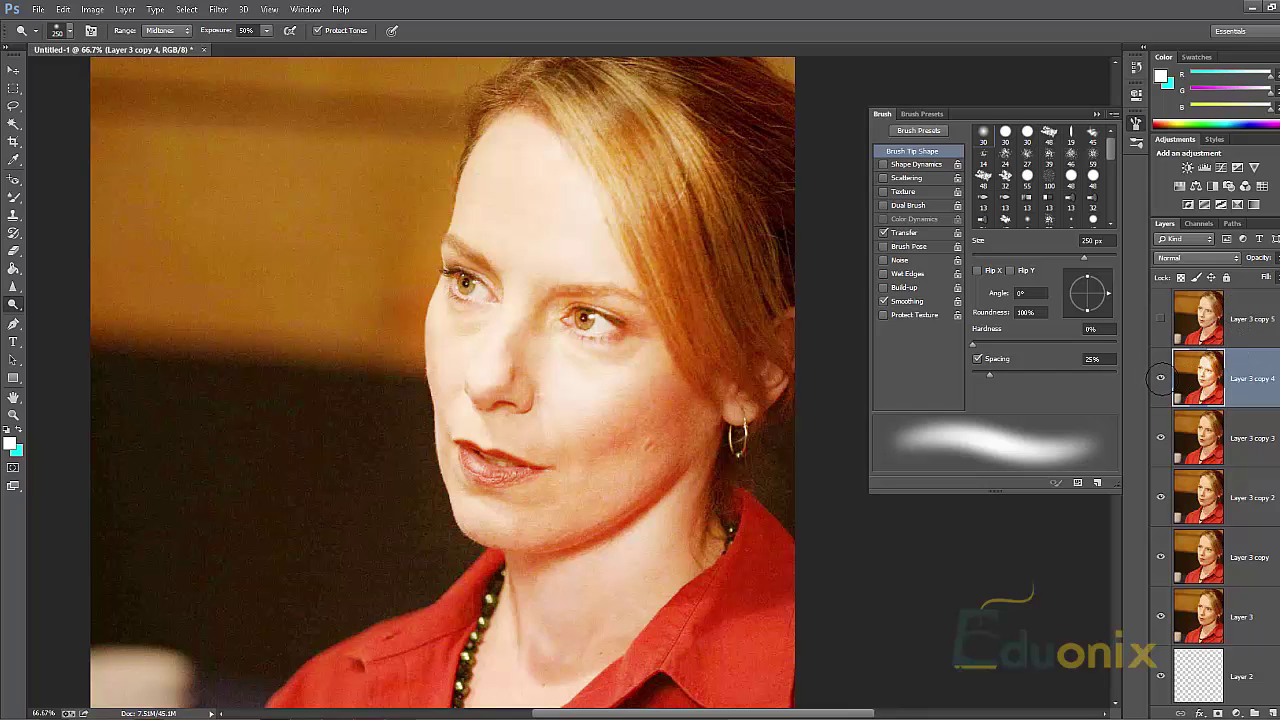
Toggle Layer 3 copy 4 and Layer 3 copy 5 to compare midtone and shadow dodging with the original, leaving both hidden.
{"action": "left_click", "coordinate": [1160, 377]}
{"action": "left_click", "coordinate": [1156, 381]}
{"action": "left_click", "coordinate": [1149, 383]}
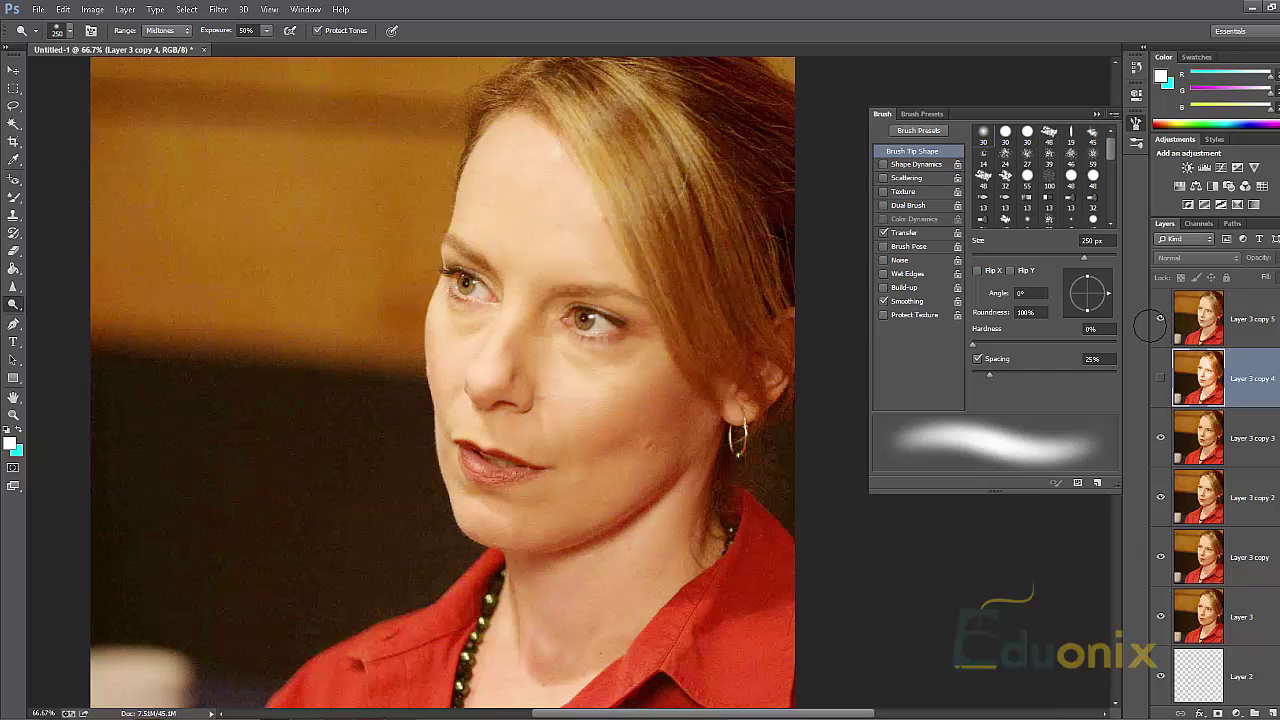
{"action": "left_click", "coordinate": [1159, 320]}
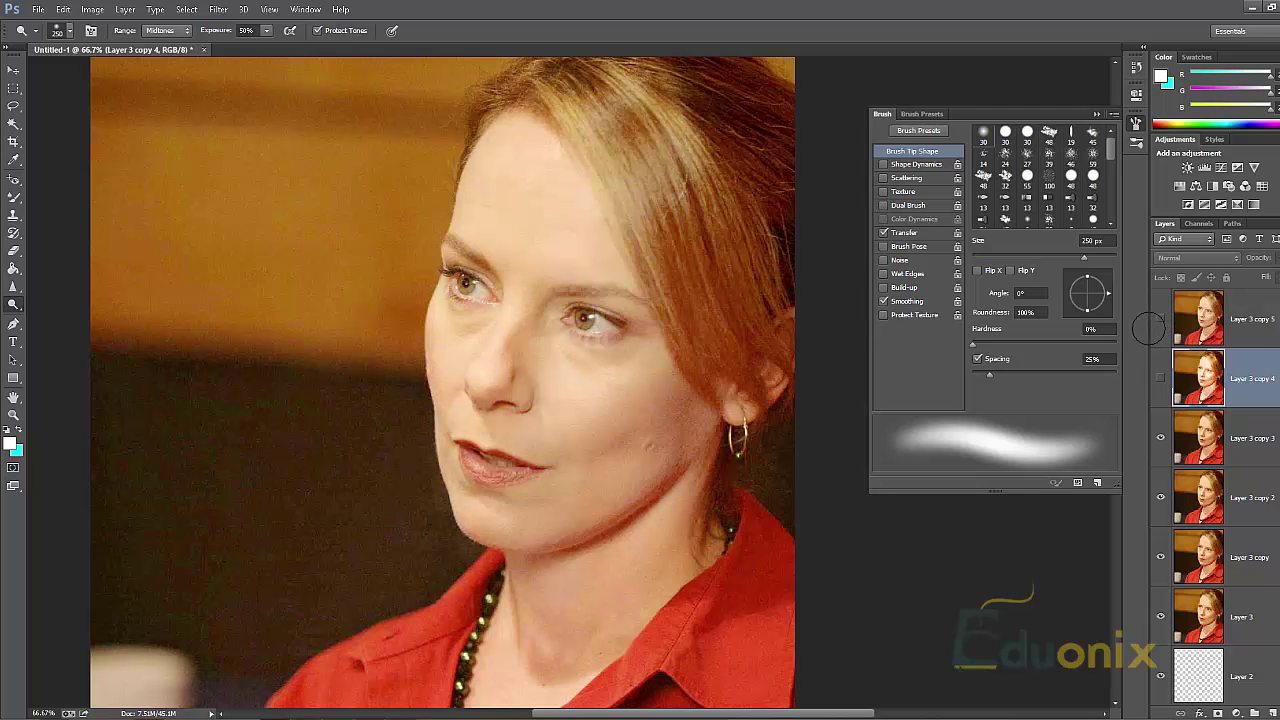
{"action": "left_click", "coordinate": [1159, 320]}
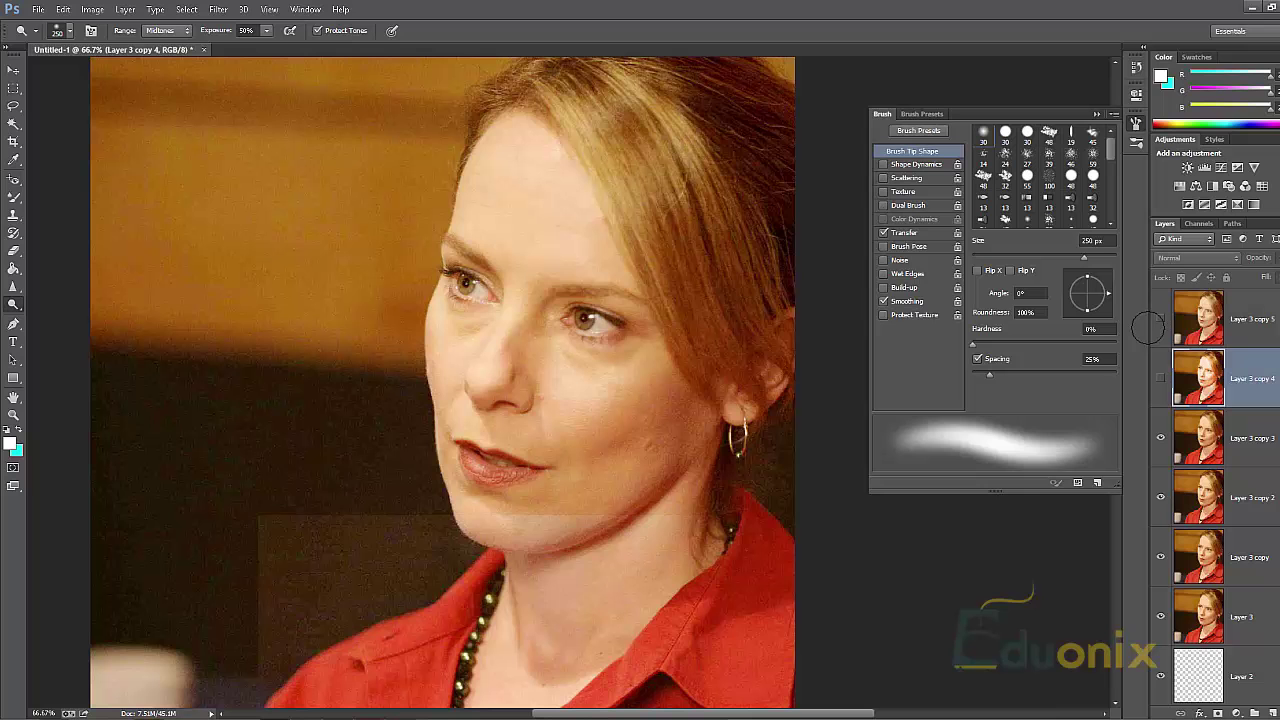
{"action": "left_click", "coordinate": [1160, 377]}
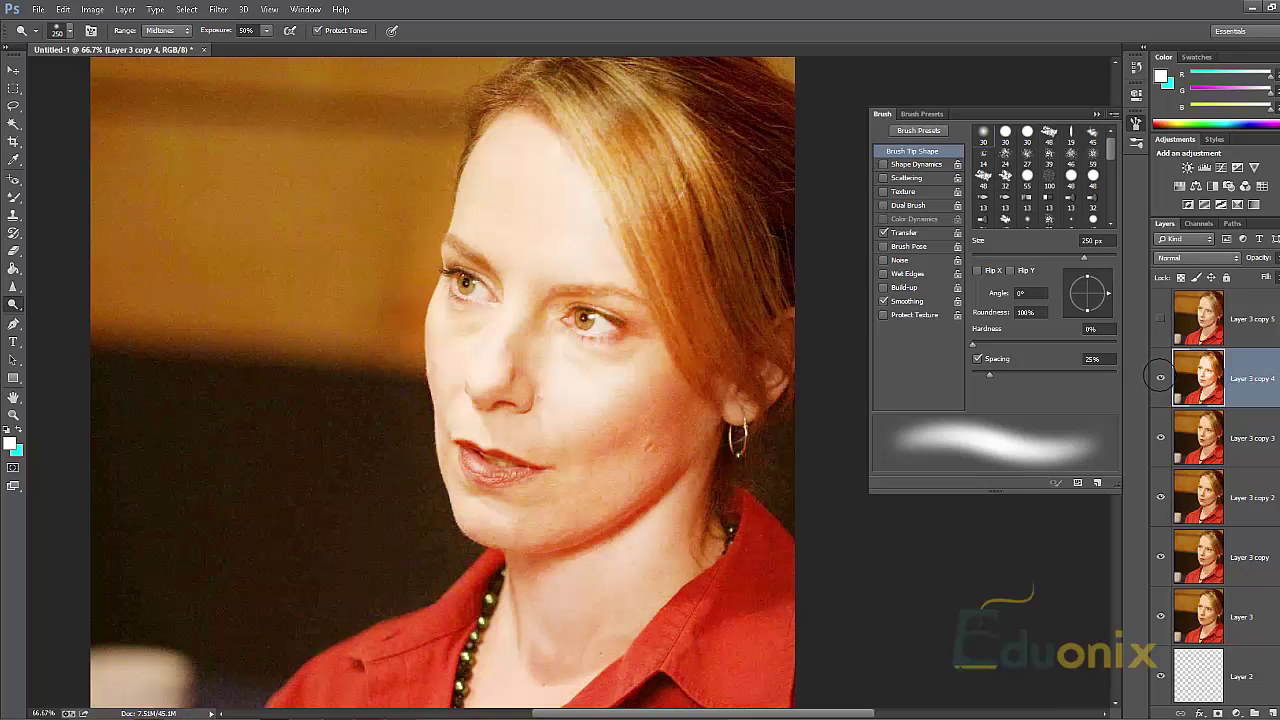
{"action": "left_click", "coordinate": [1160, 377]}
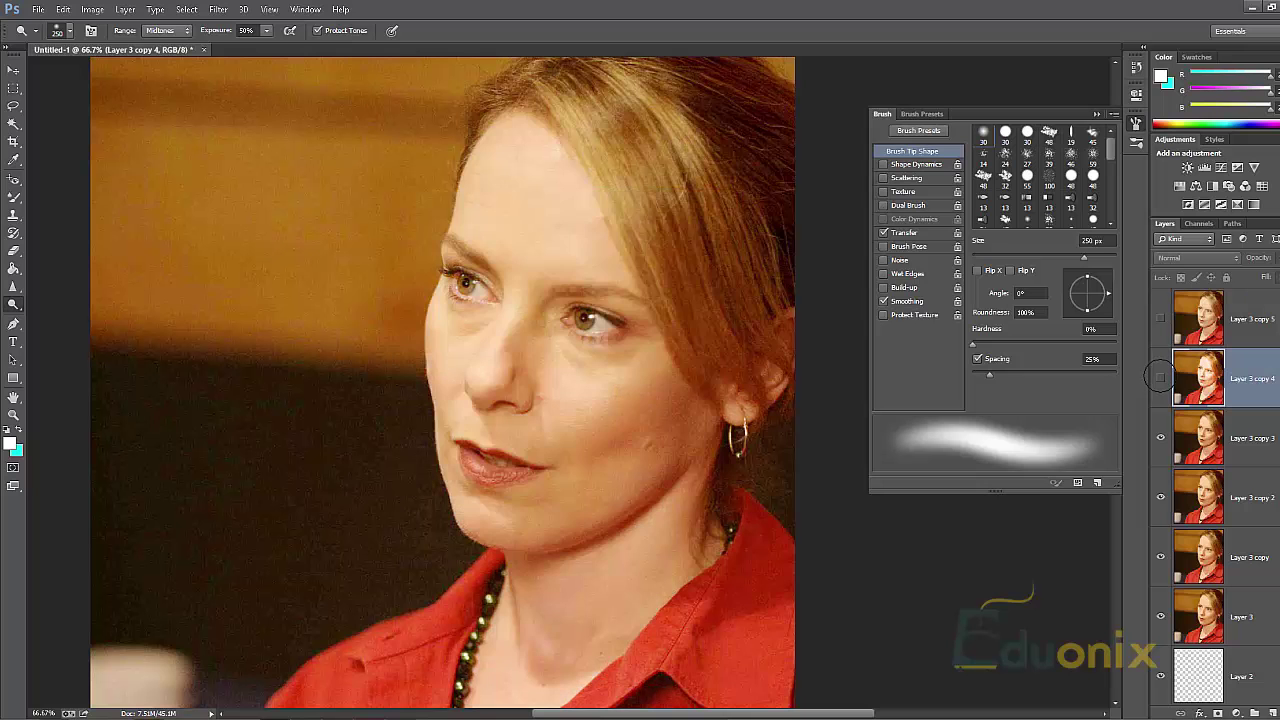
{"action": "left_click", "coordinate": [1160, 377]}
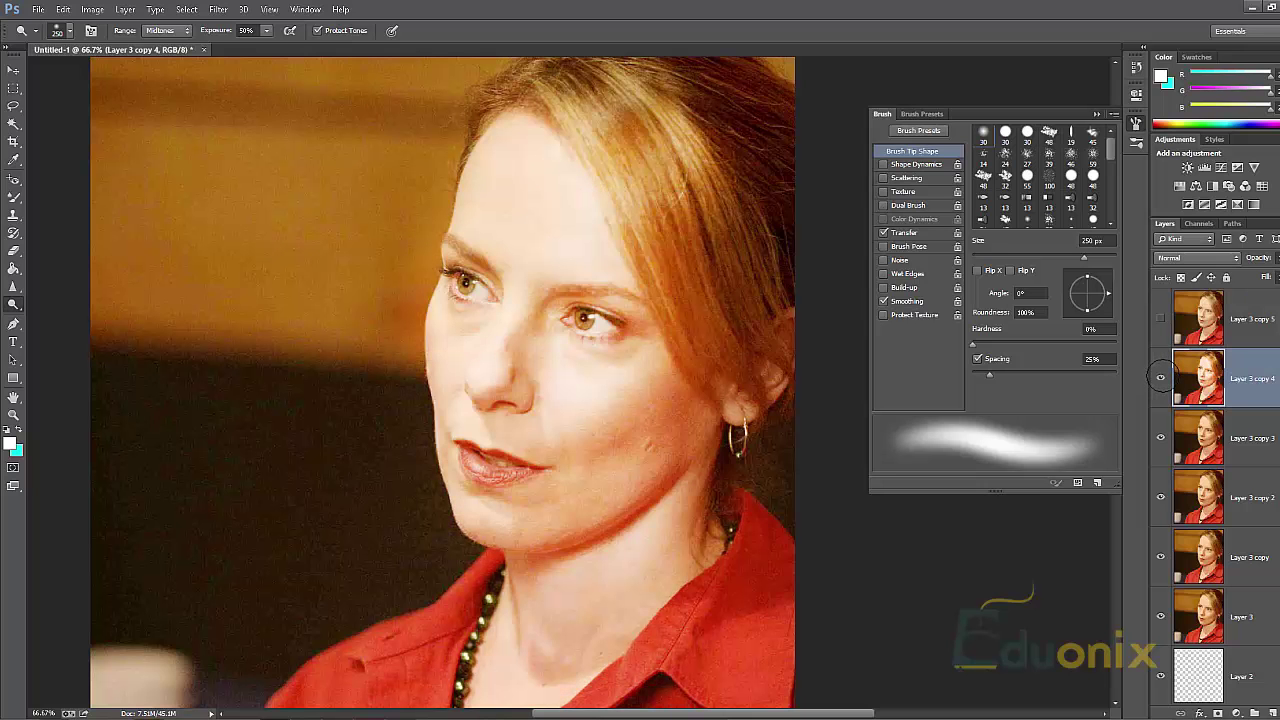
{"action": "left_click", "coordinate": [1160, 377]}
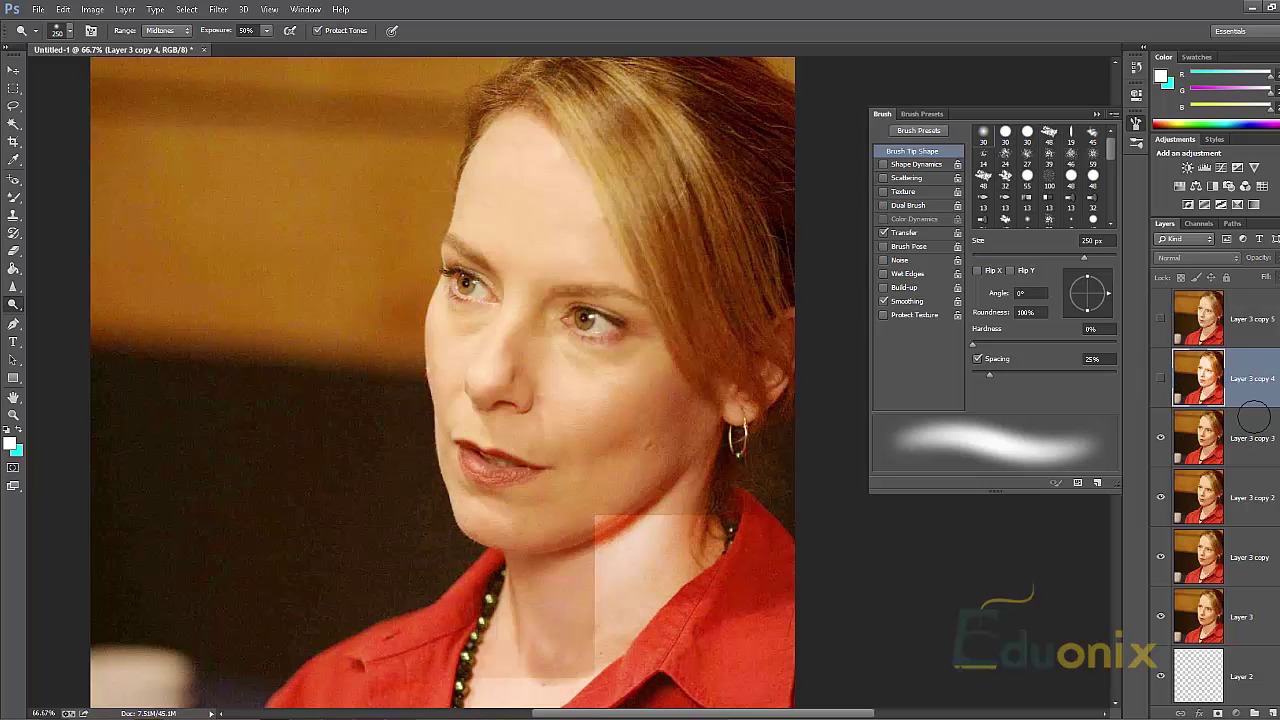
Select Layer 3 copy 3 and dodge the face and front hair with the range set to Highlights.
{"action": "left_click", "coordinate": [1250, 432]}
{"action": "left_click", "coordinate": [160, 30]}
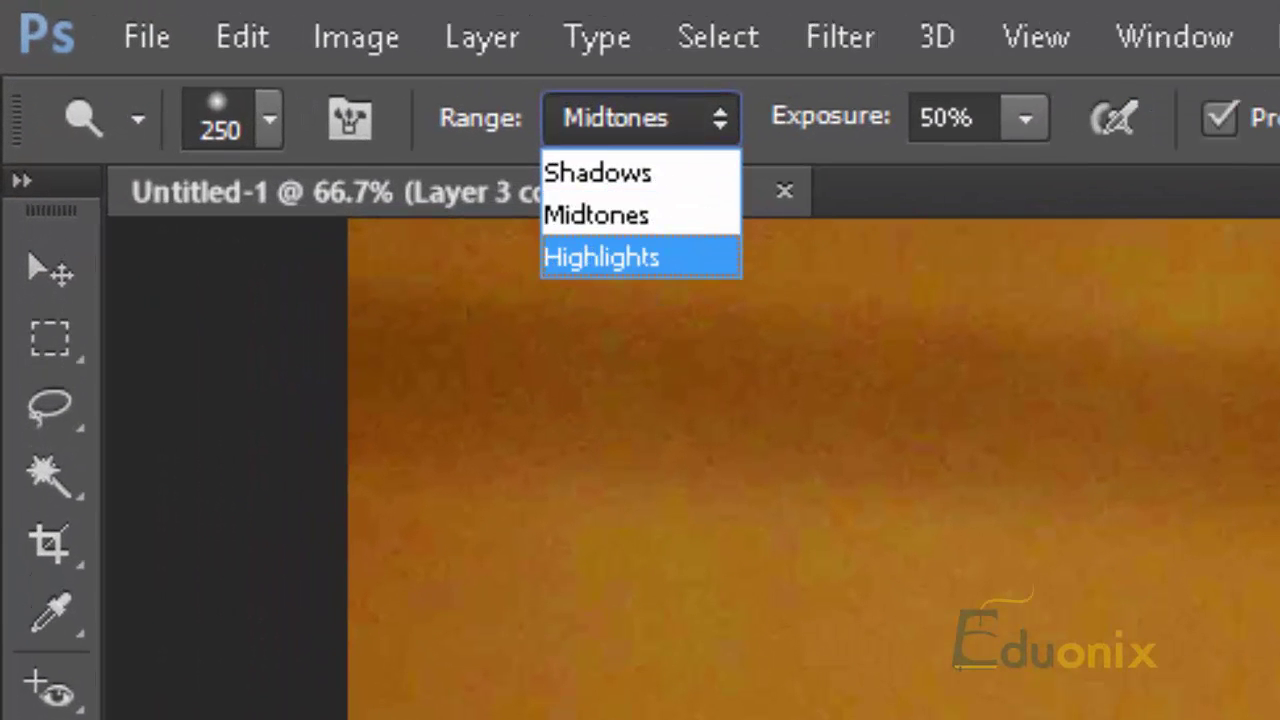
{"action": "left_click", "coordinate": [680, 257]}
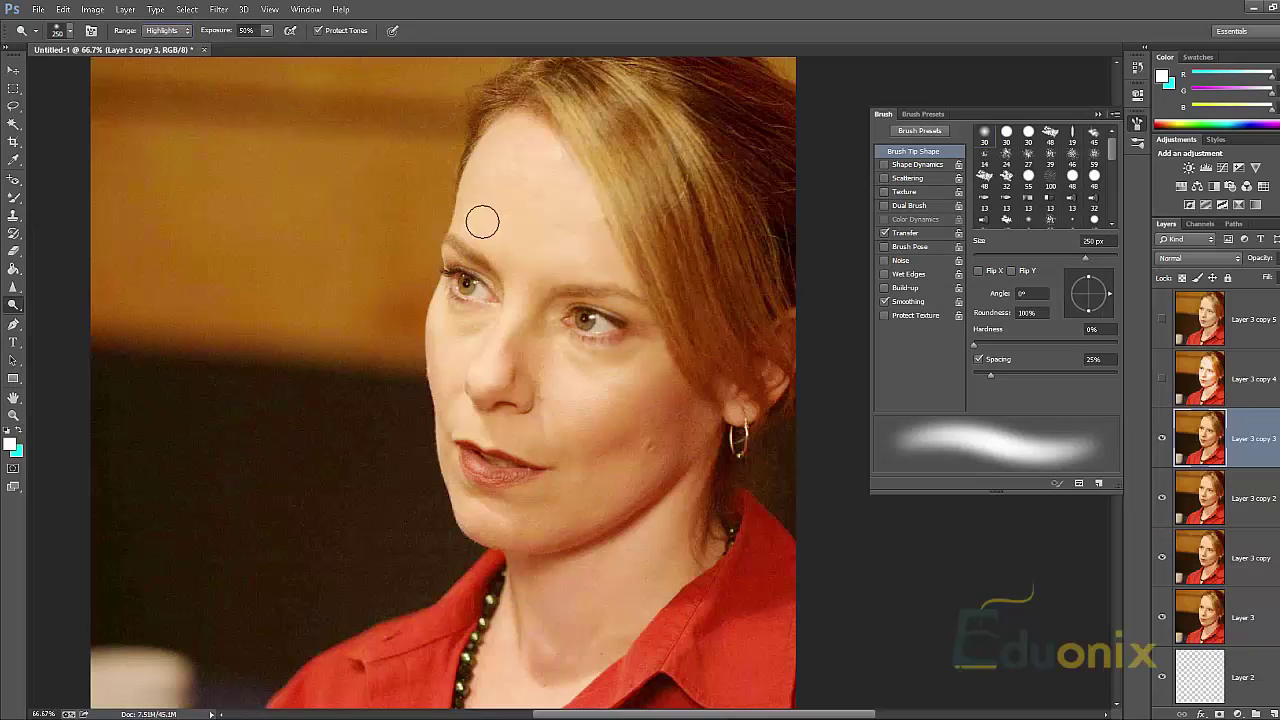
{"action": "mouse_move", "coordinate": [470, 330]}
{"action": "left_mouse_down"}
{"action": "mouse_move", "coordinate": [484, 267]}
{"action": "mouse_move", "coordinate": [474, 371]}
{"action": "mouse_move", "coordinate": [503, 134]}
{"action": "mouse_move", "coordinate": [463, 495]}
{"action": "mouse_move", "coordinate": [486, 251]}
{"action": "mouse_move", "coordinate": [534, 87]}
{"action": "mouse_move", "coordinate": [591, 337]}
{"action": "mouse_move", "coordinate": [541, 497]}
{"action": "mouse_move", "coordinate": [606, 223]}
{"action": "mouse_move", "coordinate": [580, 363]}
{"action": "mouse_move", "coordinate": [590, 520]}
{"action": "mouse_move", "coordinate": [648, 447]}
{"action": "mouse_move", "coordinate": [600, 249]}
{"action": "mouse_move", "coordinate": [597, 300]}
{"action": "mouse_move", "coordinate": [623, 336]}
{"action": "mouse_move", "coordinate": [705, 230]}
{"action": "mouse_move", "coordinate": [660, 403]}
{"action": "mouse_move", "coordinate": [457, 494]}
{"action": "mouse_move", "coordinate": [690, 250]}
{"action": "left_mouse_up"}
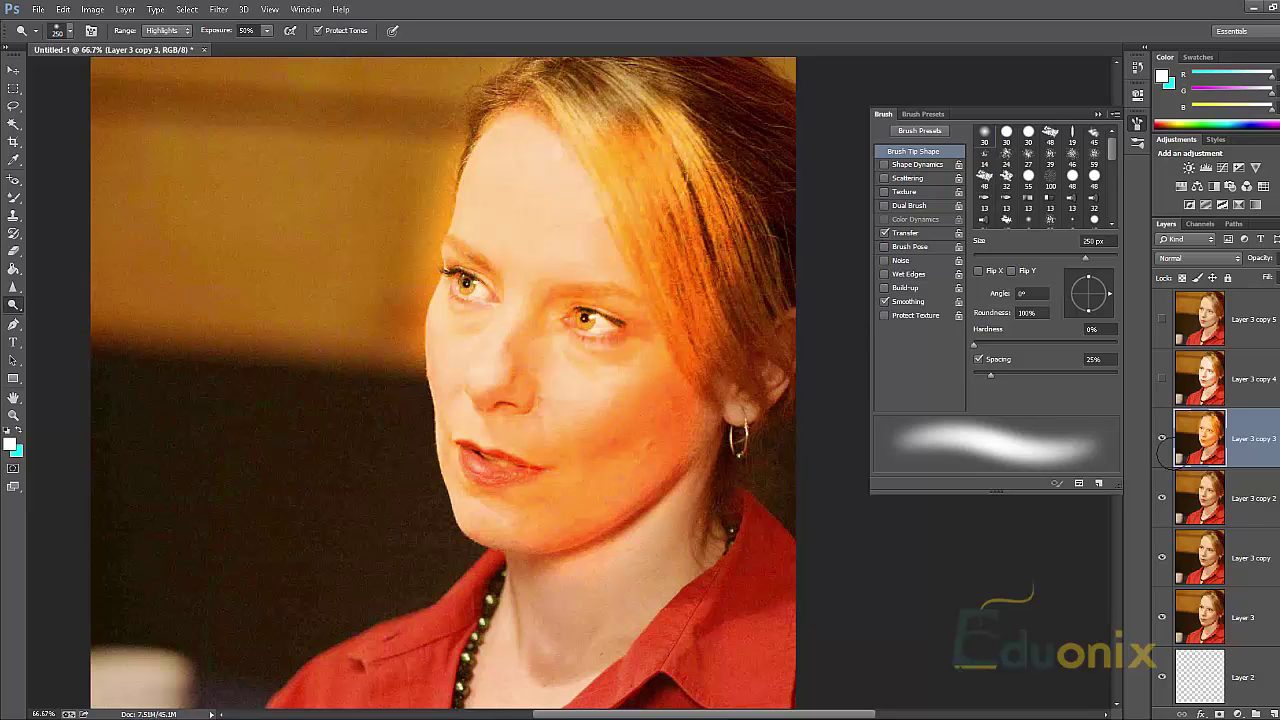
Toggle the visibility of Layer 3 copy 3 and Layer 3 copy 4 to compare the highlight and midtone dodging.
{"action": "left_click", "coordinate": [1161, 437]}
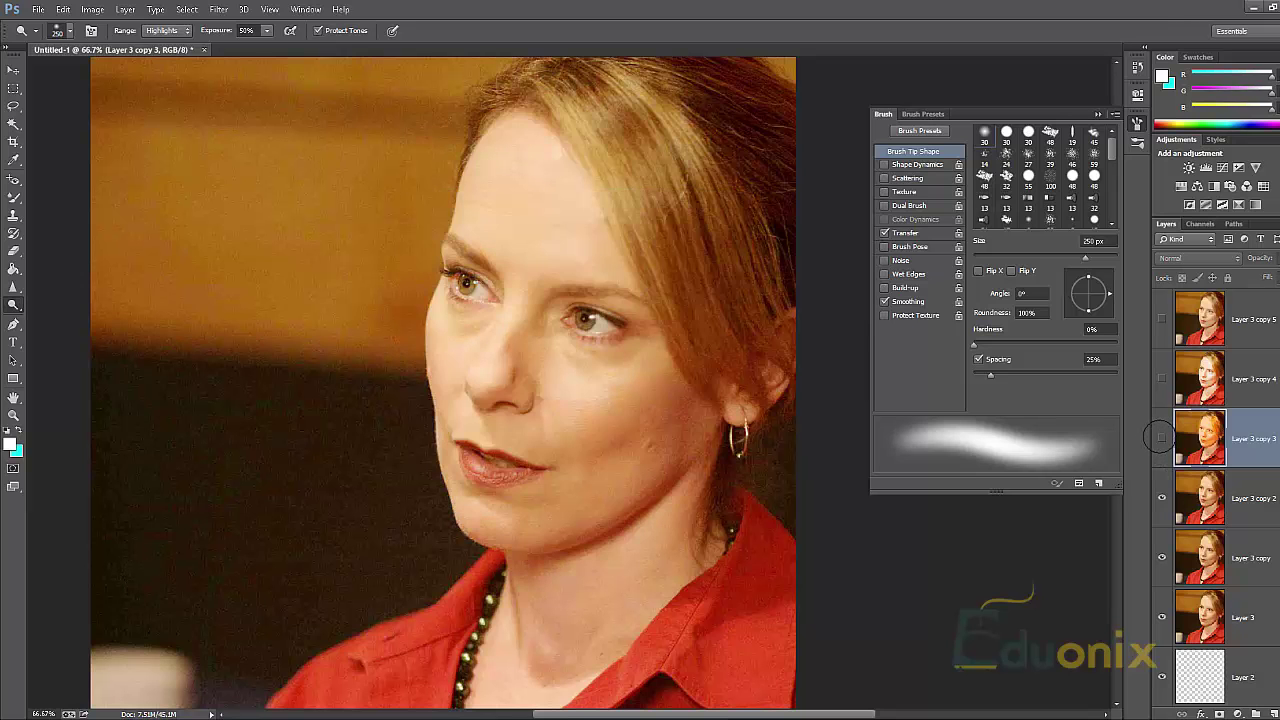
{"action": "left_click", "coordinate": [1161, 437]}
{"action": "left_click", "coordinate": [1161, 438]}
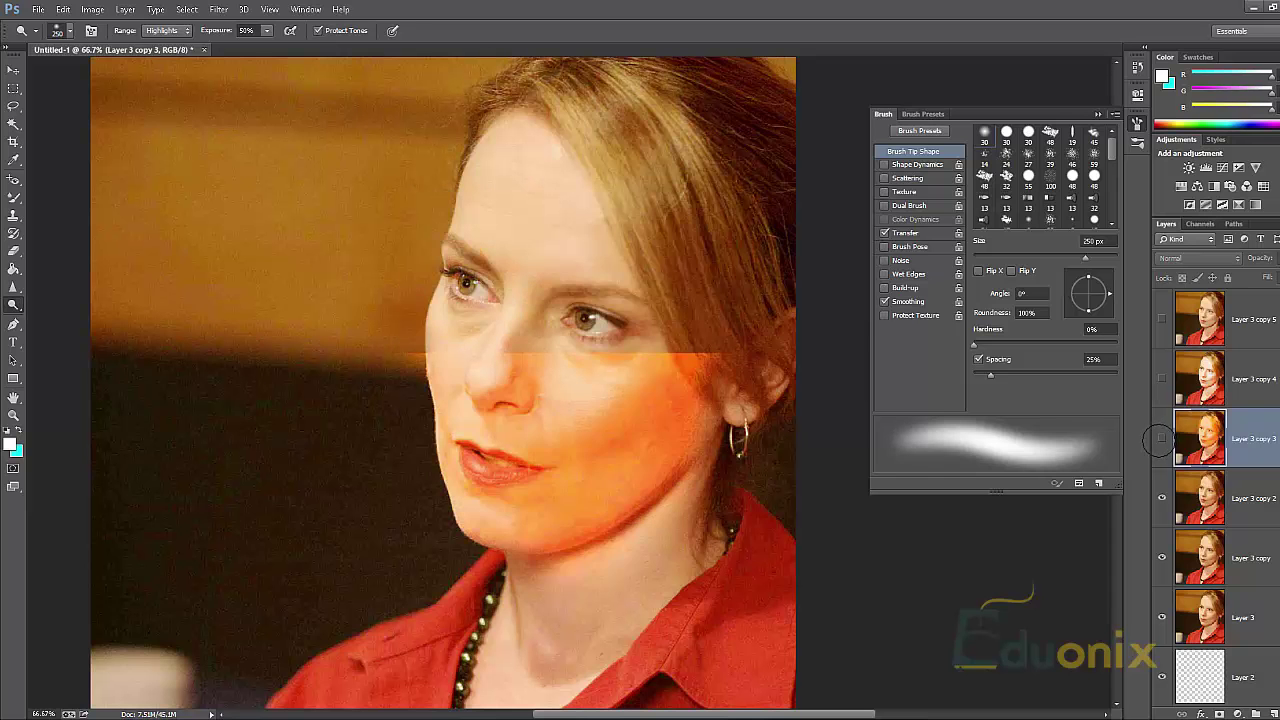
{"action": "left_click", "coordinate": [1161, 438]}
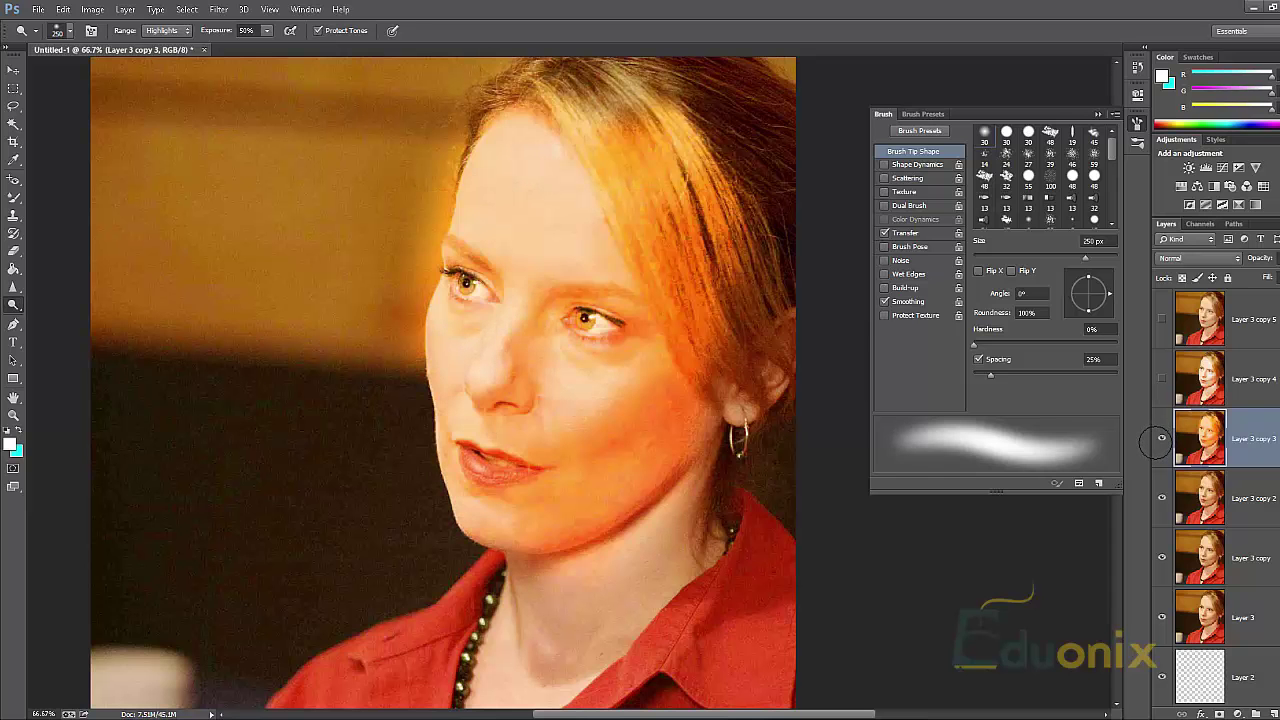
{"action": "left_click", "coordinate": [1161, 438]}
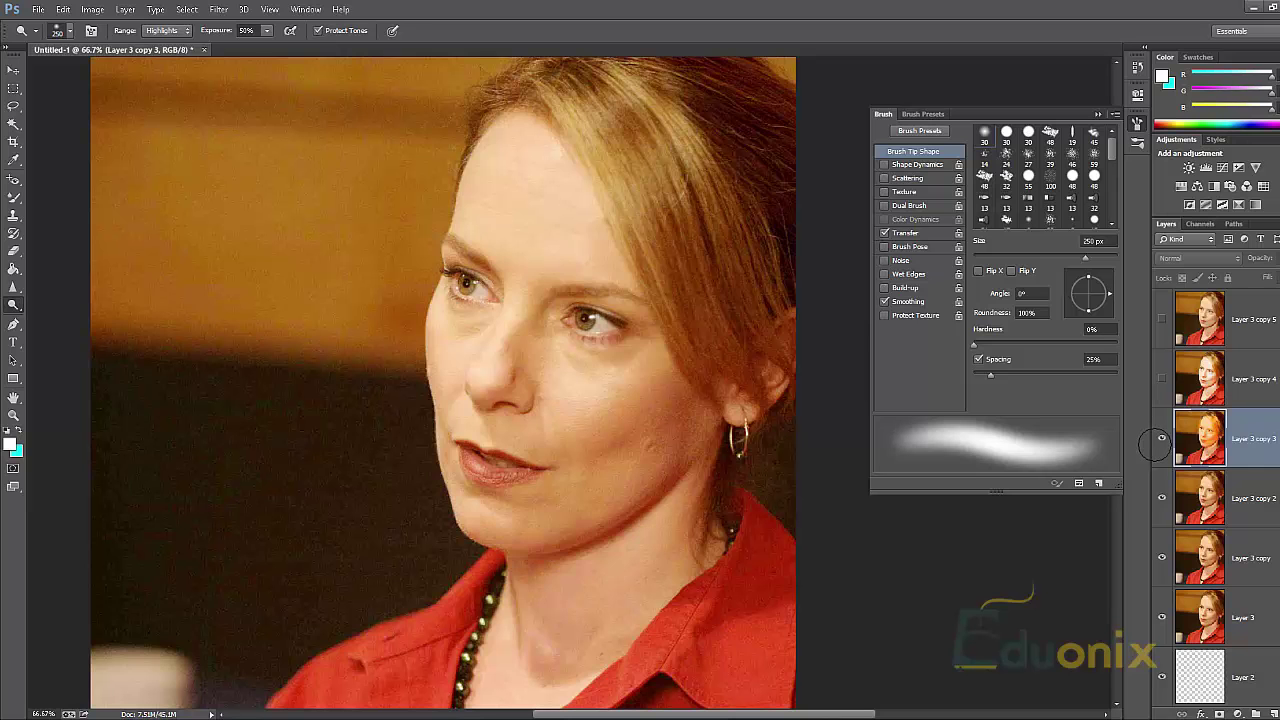
{"action": "left_click", "coordinate": [1161, 438]}
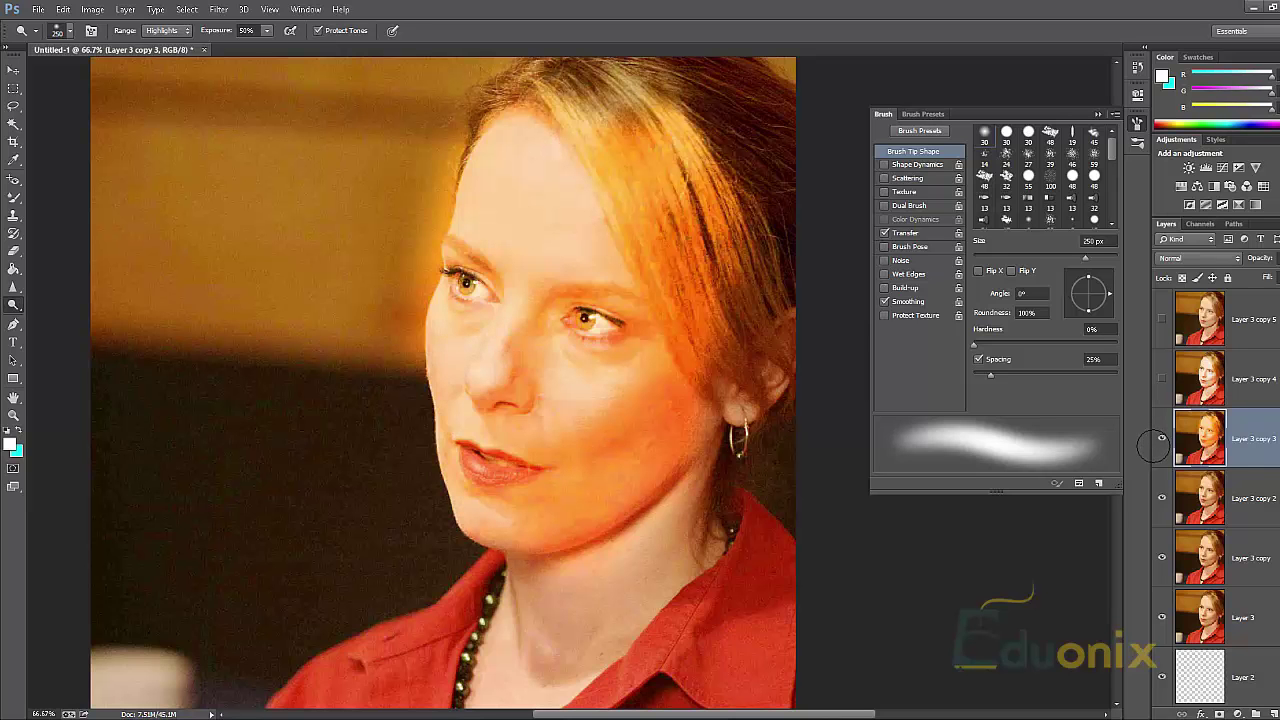
{"action": "left_click", "coordinate": [1161, 438]}
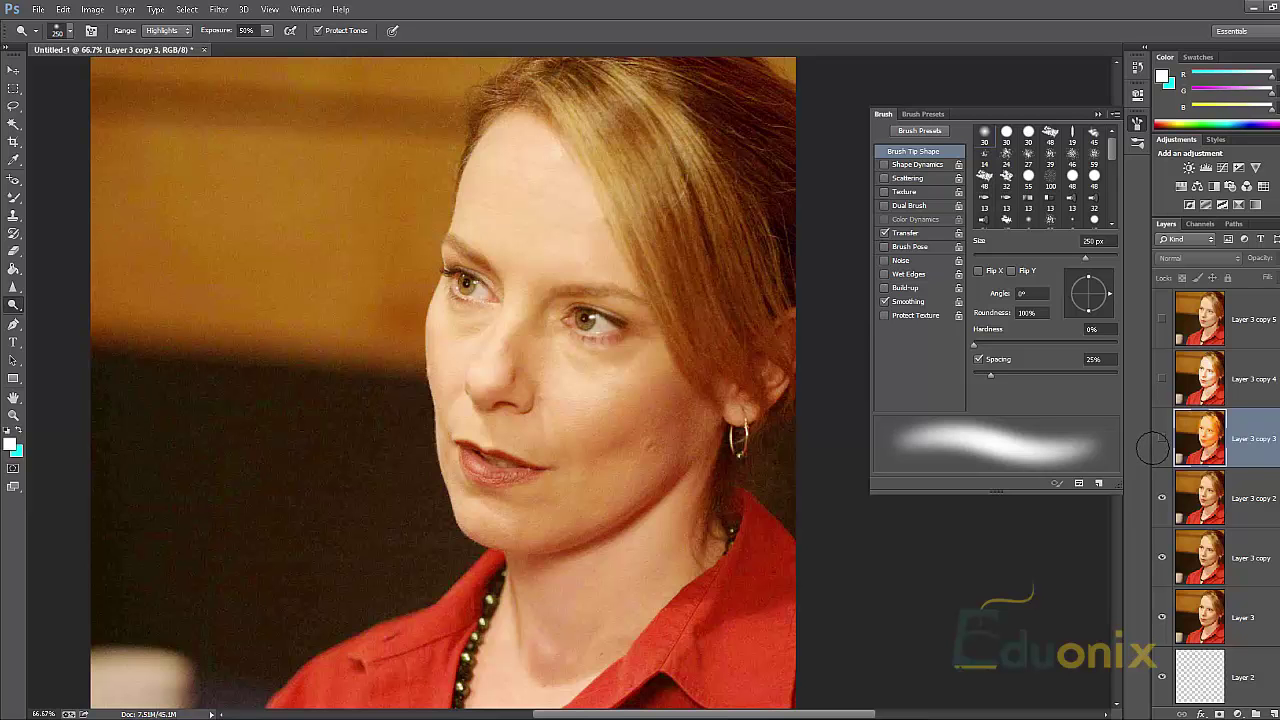
{"action": "left_click", "coordinate": [1157, 444]}
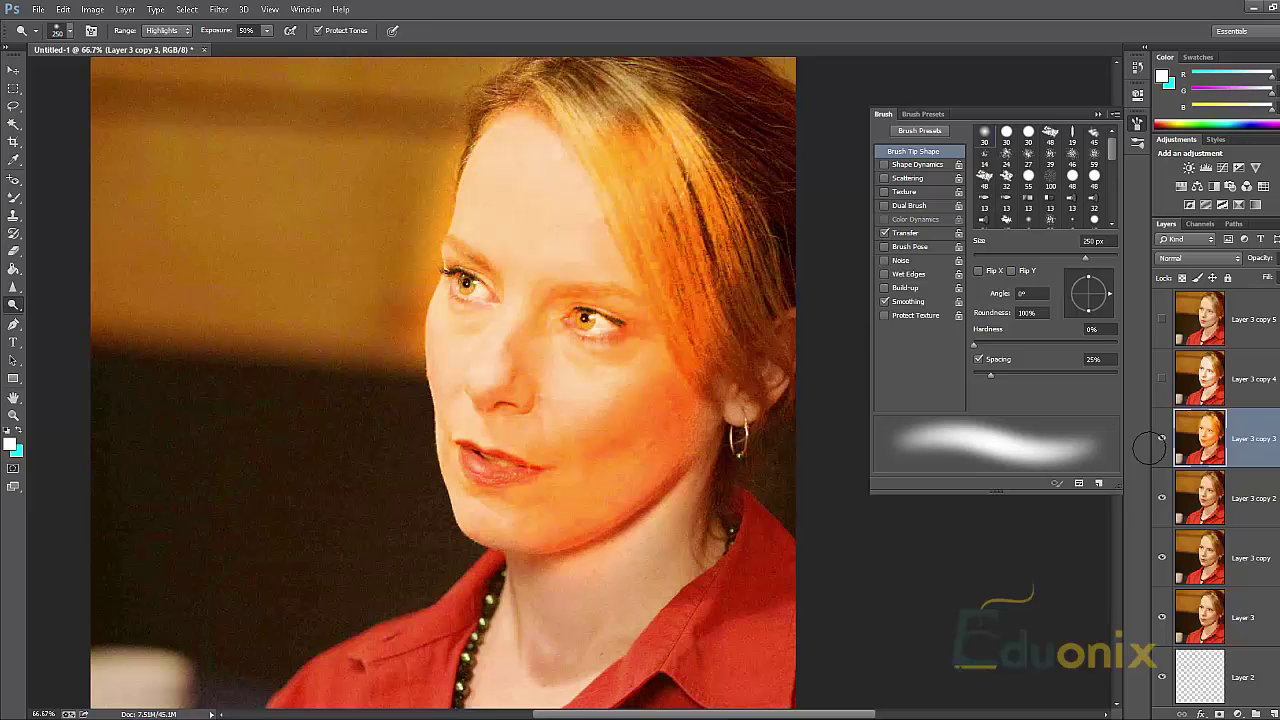
{"action": "left_click", "coordinate": [1157, 440]}
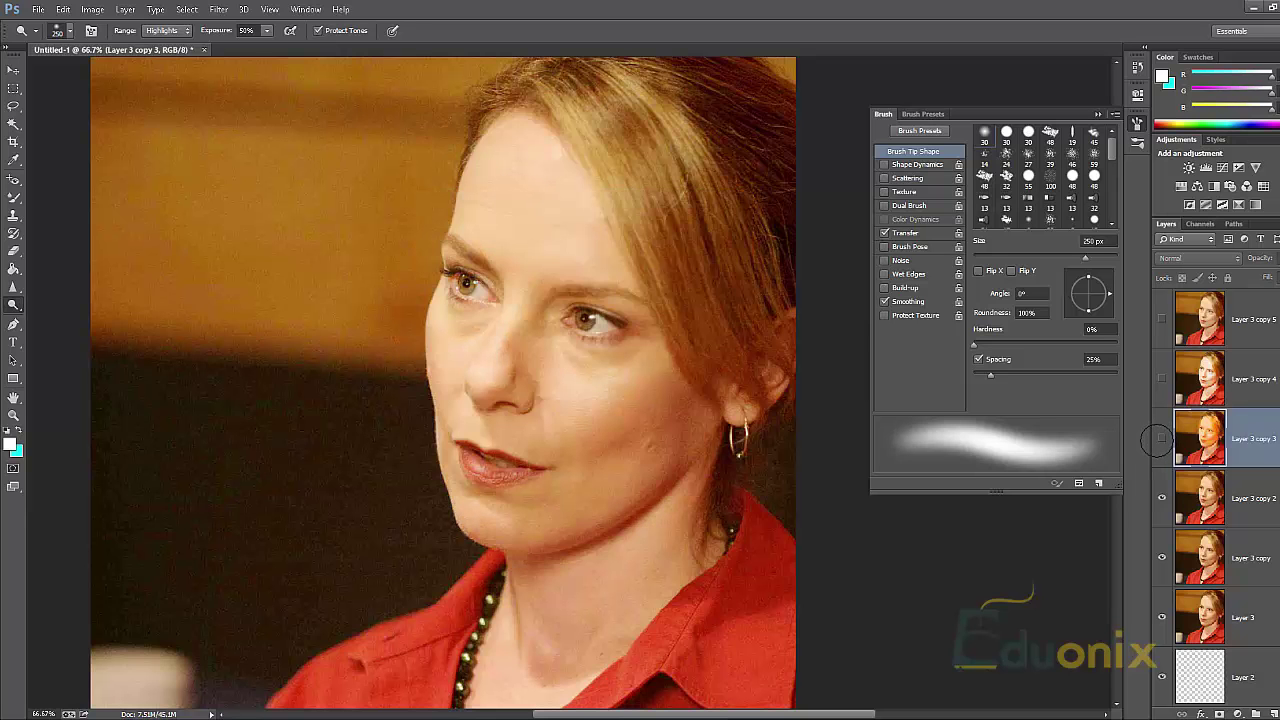
{"action": "left_click", "coordinate": [1157, 440]}
{"action": "left_click", "coordinate": [1157, 440]}
{"action": "left_click", "coordinate": [1161, 378]}
{"action": "left_click", "coordinate": [1161, 378]}
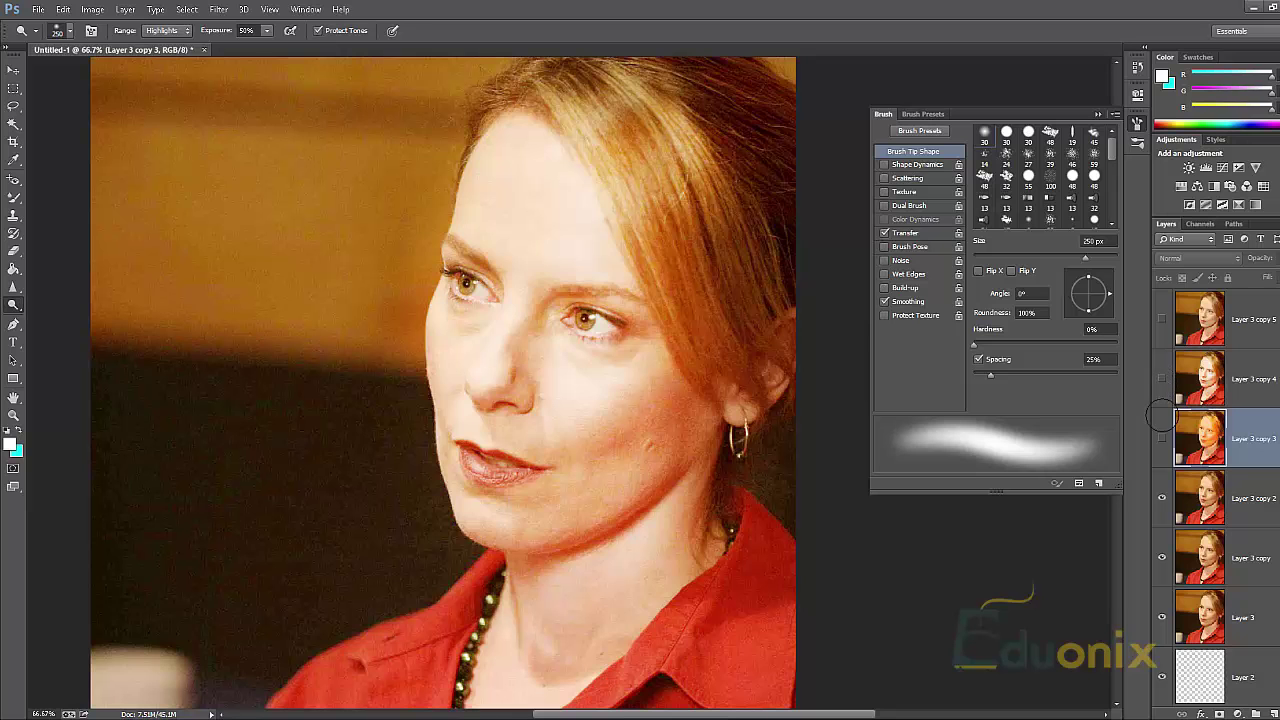
{"action": "left_click", "coordinate": [1161, 437]}
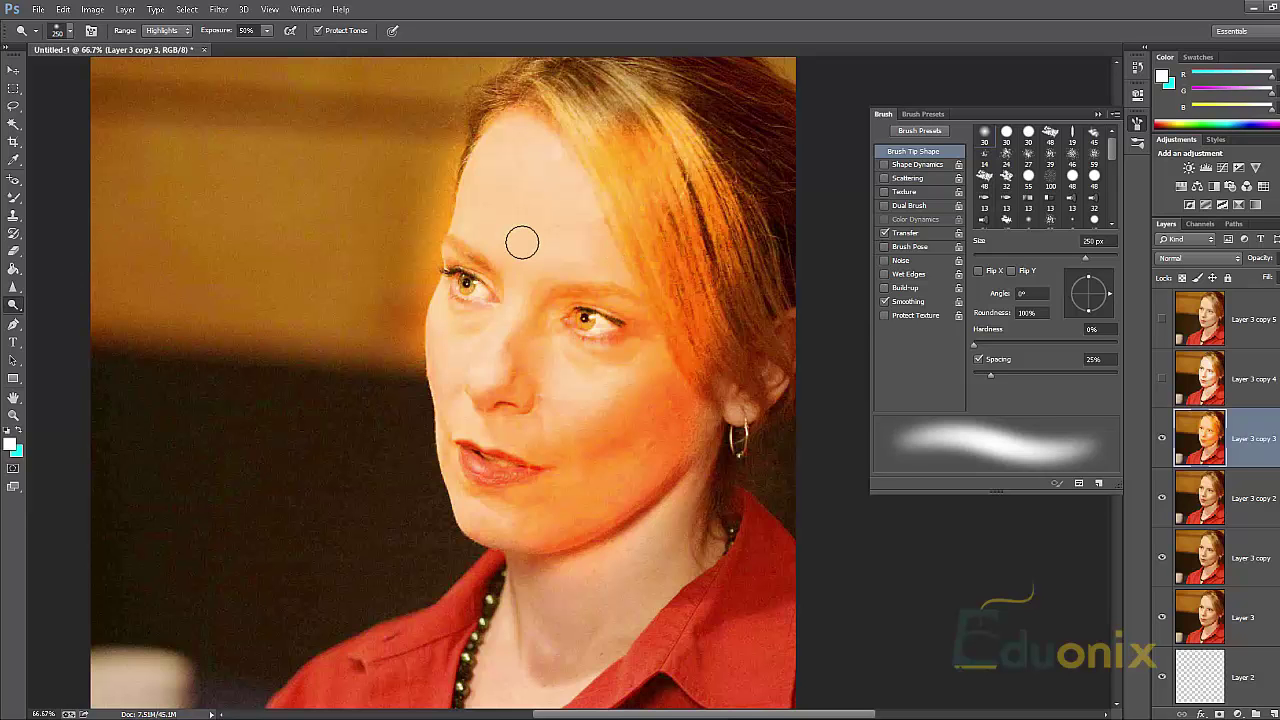
Make Layer 3 copy 2 active with Layer 3 copy 3 hidden, and switch to the Burn tool.
{"action": "key", "text": "alt+bracketleft"}
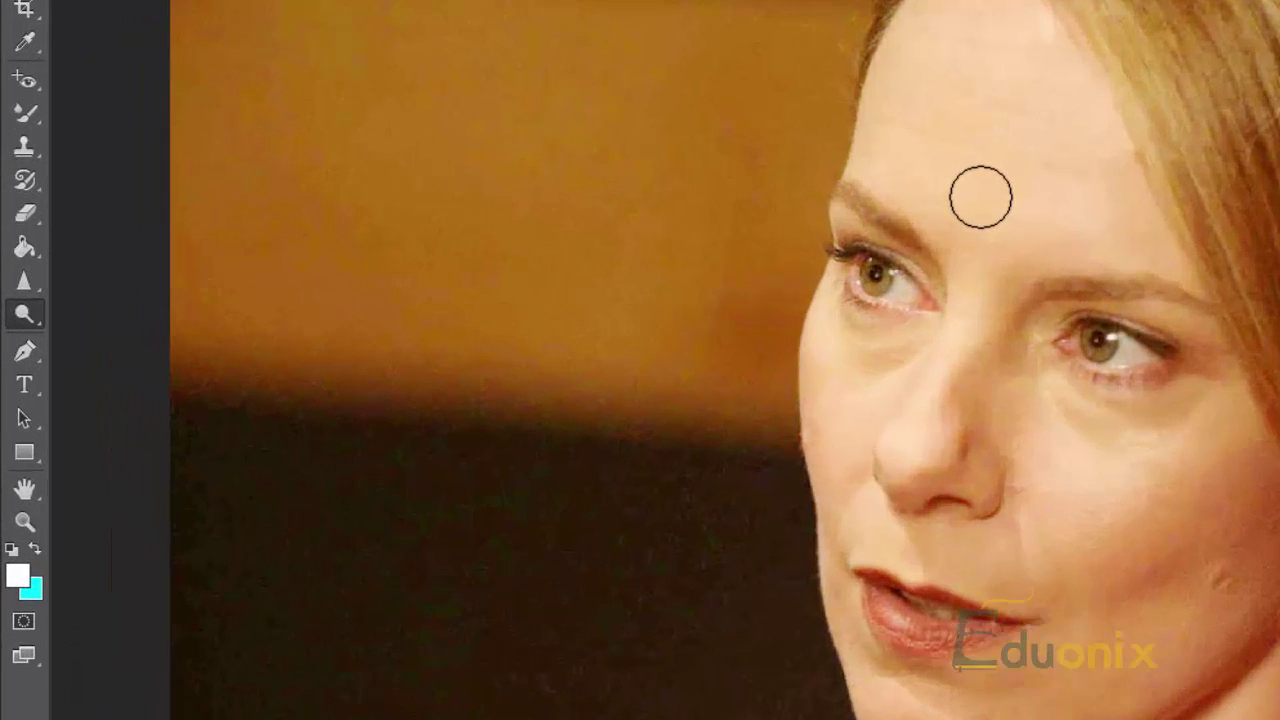
{"action": "left_click", "coordinate": [14, 305]}
{"action": "left_click", "coordinate": [154, 341]}
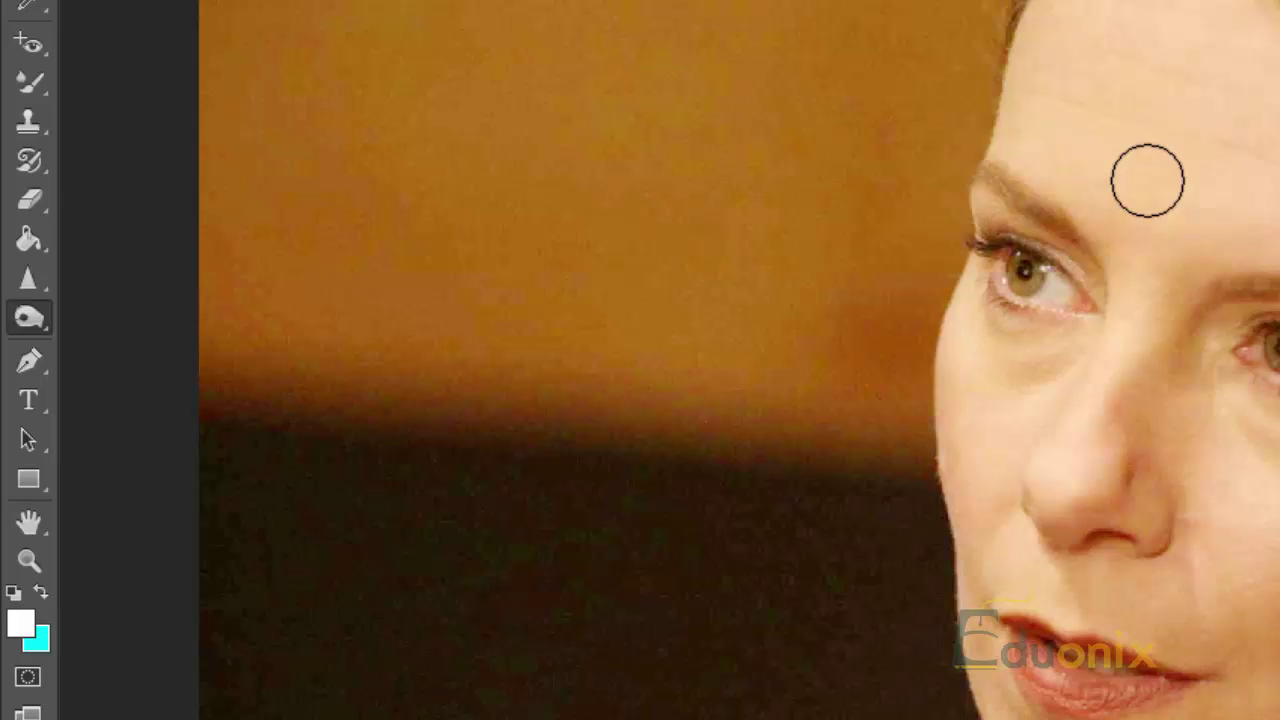
Step back through the recent edits on Layer 3 copy 2 and return the floating Untitled-1 window to its docked position.
{"action": "key", "text": "ctrl+alt+z"}
{"action": "key", "text": "ctrl+alt+z"}
{"action": "key", "text": "ctrl+alt+z"}
{"action": "key", "text": "ctrl+alt+z"}
{"action": "key", "text": "ctrl+alt+z"}
{"action": "key", "text": "ctrl+alt+z"}
{"action": "key", "text": "ctrl+alt+z"}
{"action": "key", "text": "ctrl+alt+z"}
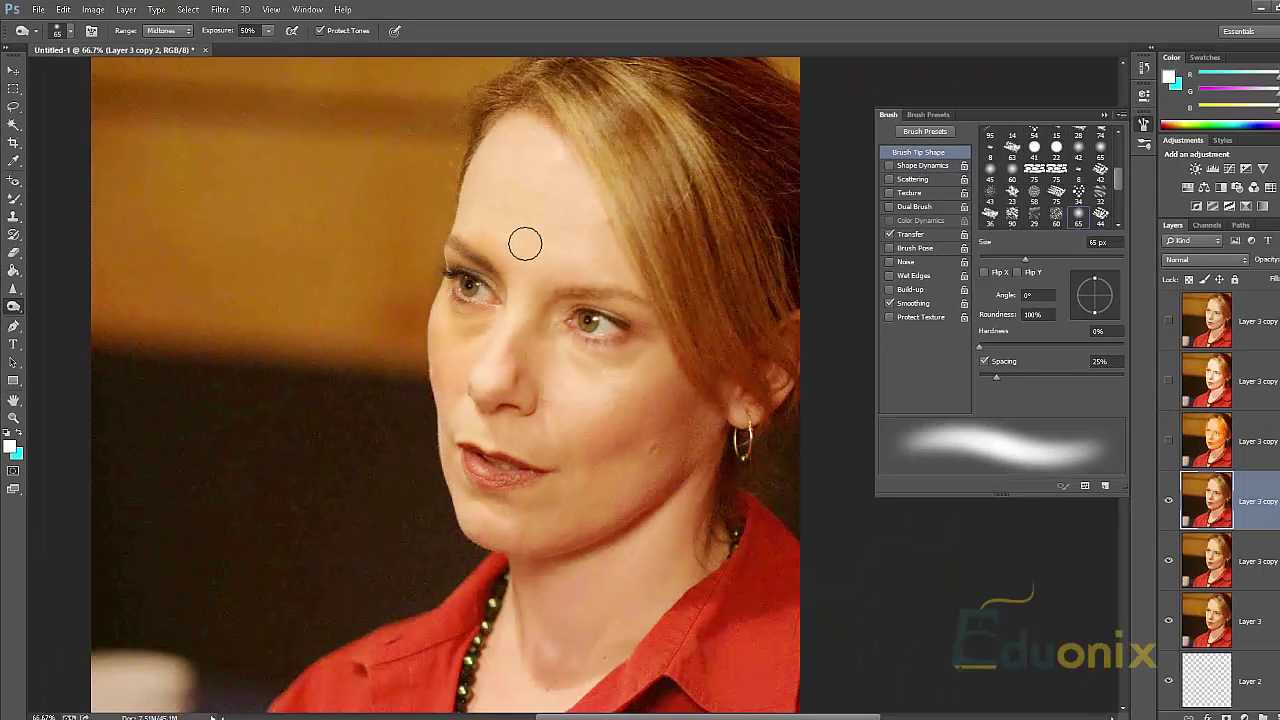
{"action": "key", "text": "ctrl+shift+z"}
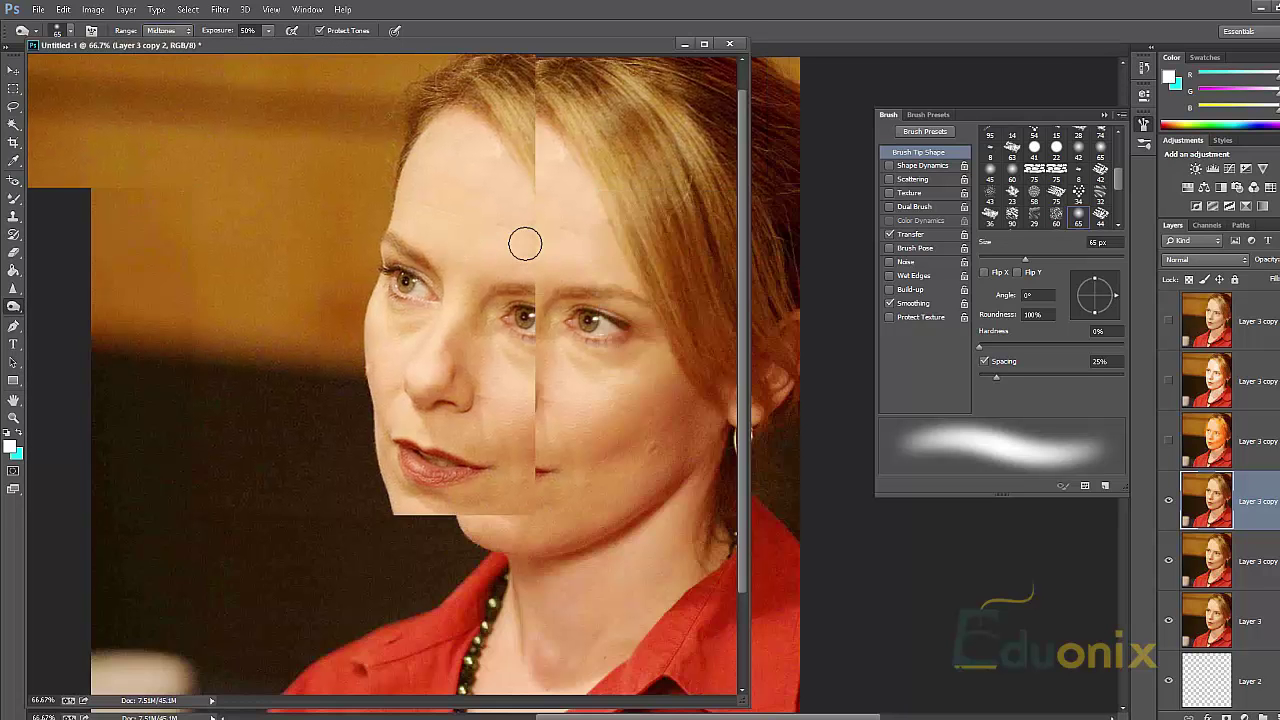
{"action": "left_click", "coordinate": [158, 45]}
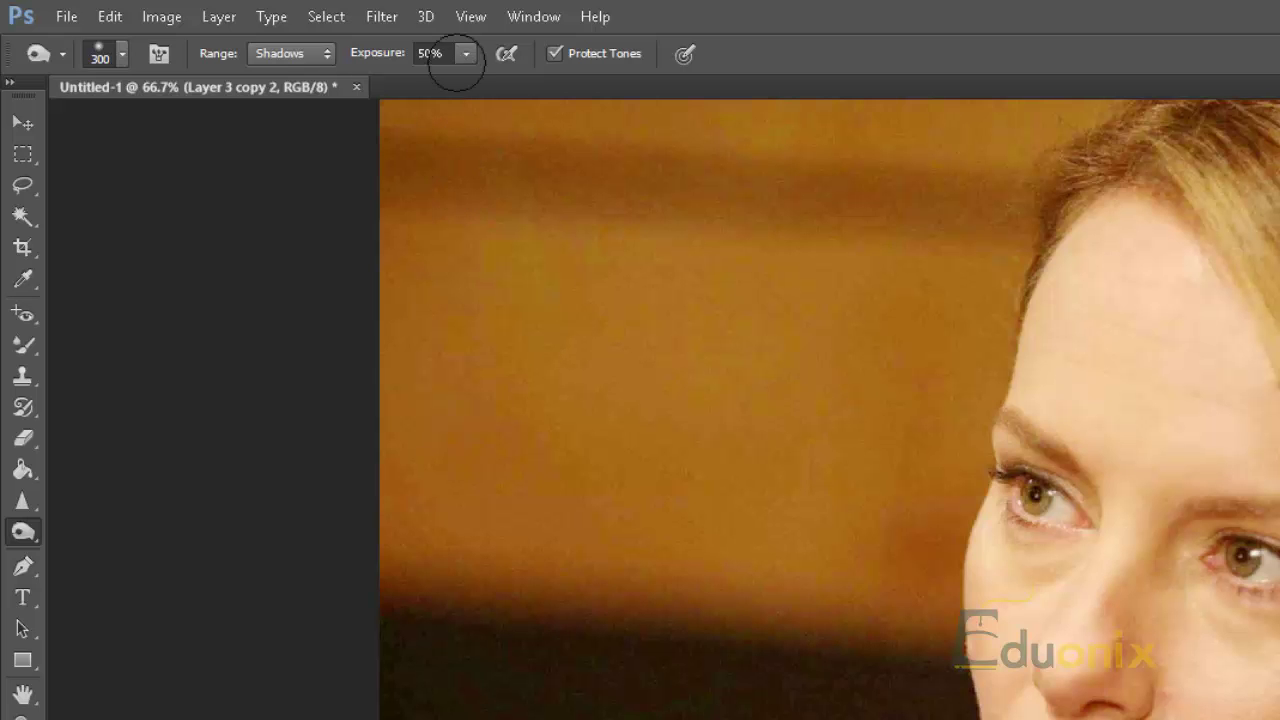
Set the Burn tool's brush size to 600 px and exposure to 100%, and burn the face and hair on Layer 3 copy 2.
{"action": "key", "text": "bracketright"}
{"action": "key", "text": "bracketright"}
{"action": "key", "text": "bracketright"}
{"action": "left_click", "coordinate": [466, 53]}
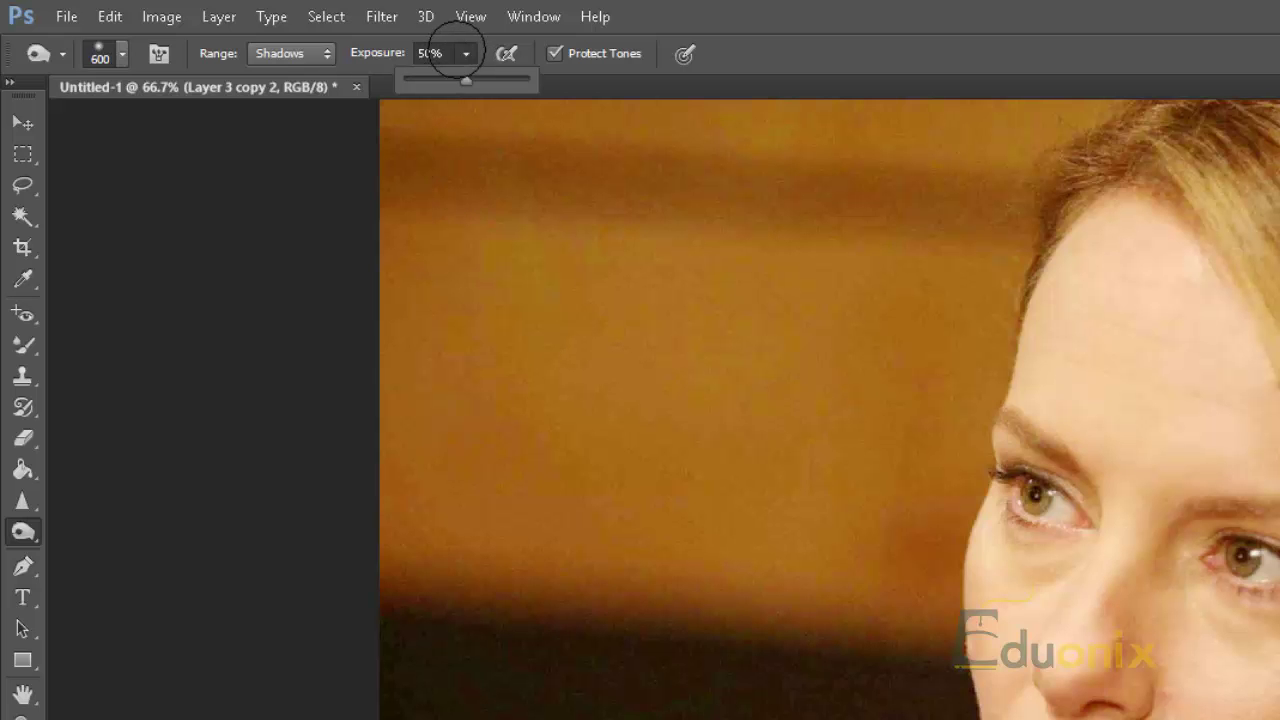
{"action": "left_click_drag", "start_coordinate": [480, 86], "coordinate": [580, 105]}
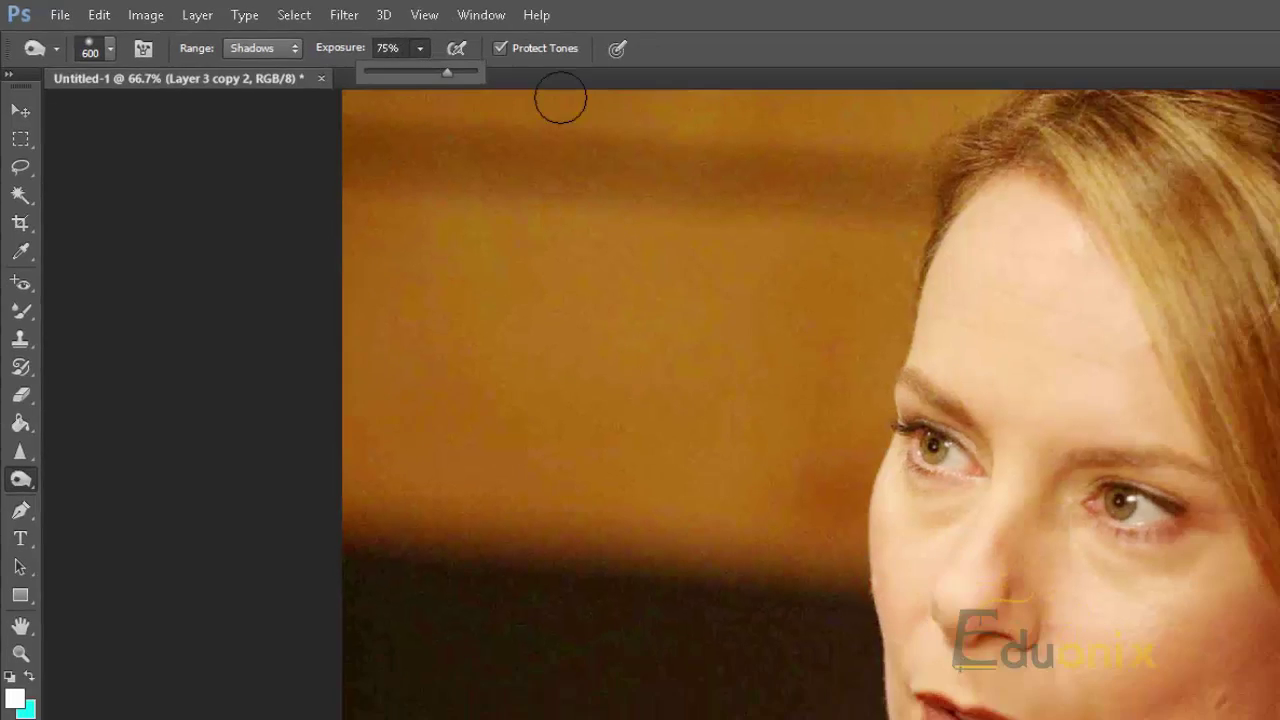
{"action": "left_click", "coordinate": [1034, 478]}
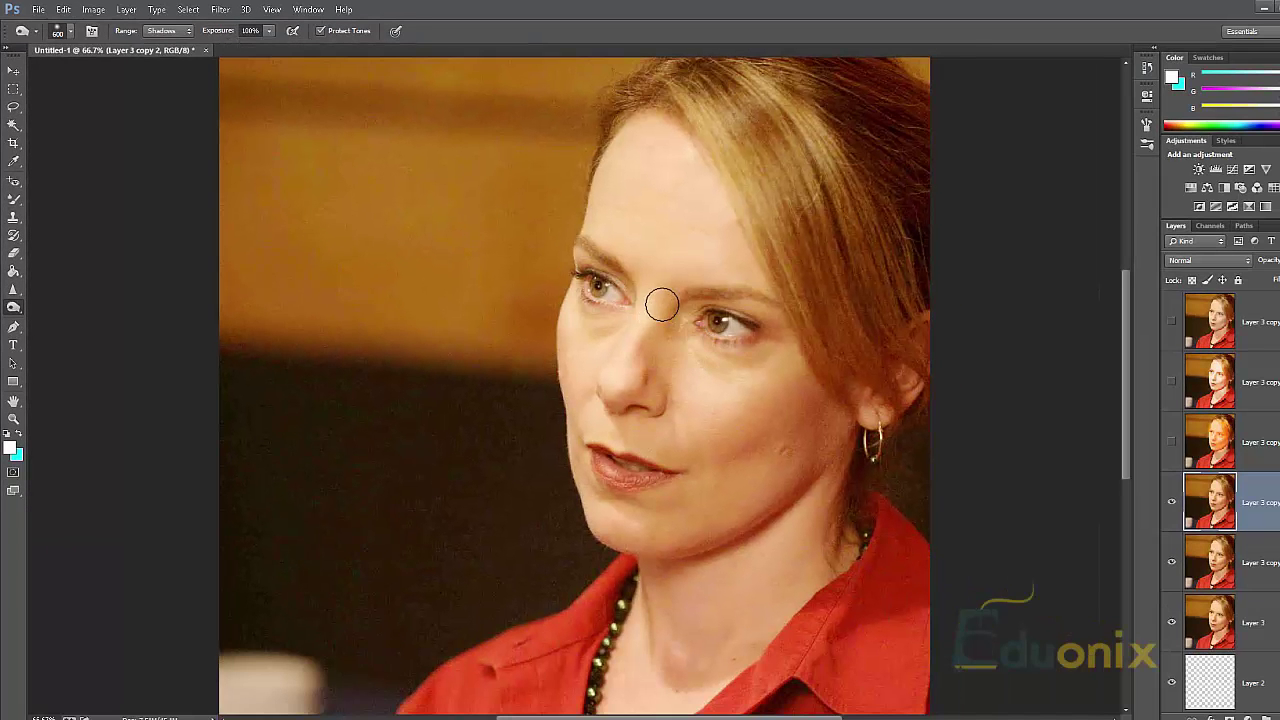
{"action": "mouse_move", "coordinate": [648, 354]}
{"action": "left_mouse_down"}
{"action": "mouse_move", "coordinate": [691, 343]}
{"action": "mouse_move", "coordinate": [643, 320]}
{"action": "mouse_move", "coordinate": [686, 348]}
{"action": "mouse_move", "coordinate": [655, 306]}
{"action": "mouse_move", "coordinate": [657, 334]}
{"action": "mouse_move", "coordinate": [671, 334]}
{"action": "mouse_move", "coordinate": [677, 272]}
{"action": "left_mouse_up"}
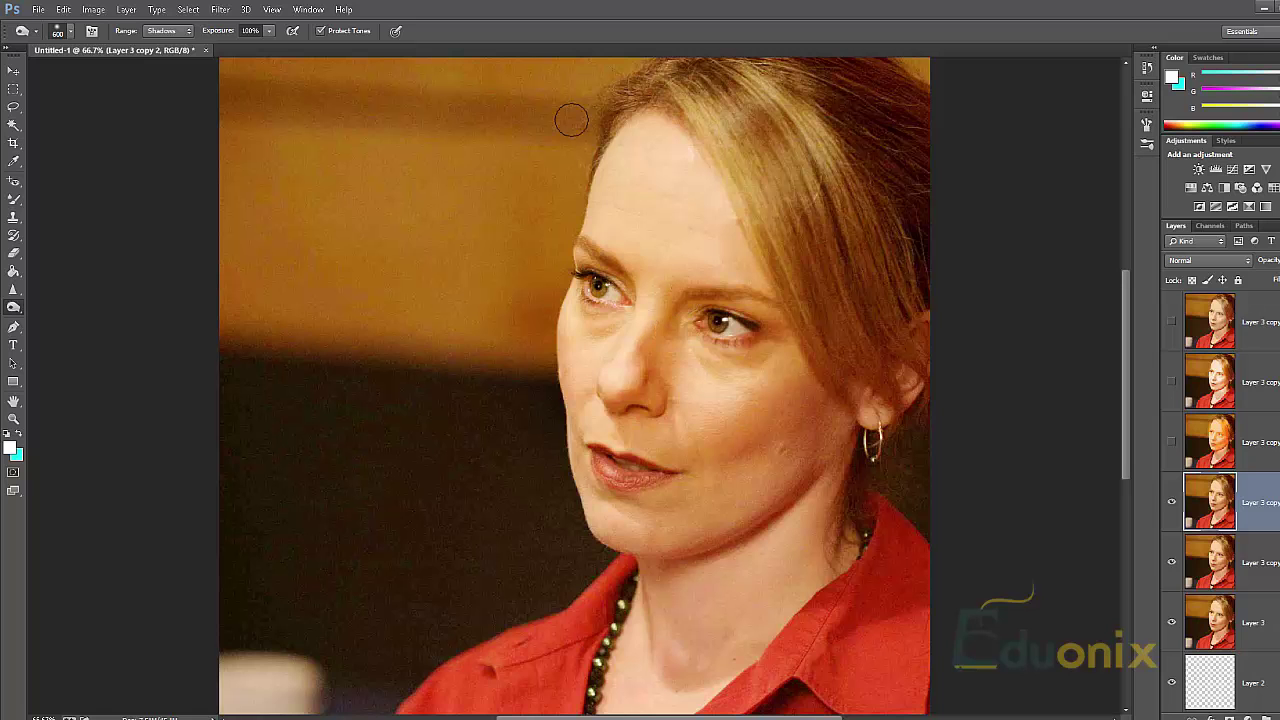
Add a final burn stroke over the face and step back through the burn strokes made on Layer 3 copy 2.
{"action": "mouse_move", "coordinate": [617, 334]}
{"action": "left_mouse_down"}
{"action": "mouse_move", "coordinate": [681, 323]}
{"action": "mouse_move", "coordinate": [664, 306]}
{"action": "mouse_move", "coordinate": [615, 313]}
{"action": "left_mouse_up"}
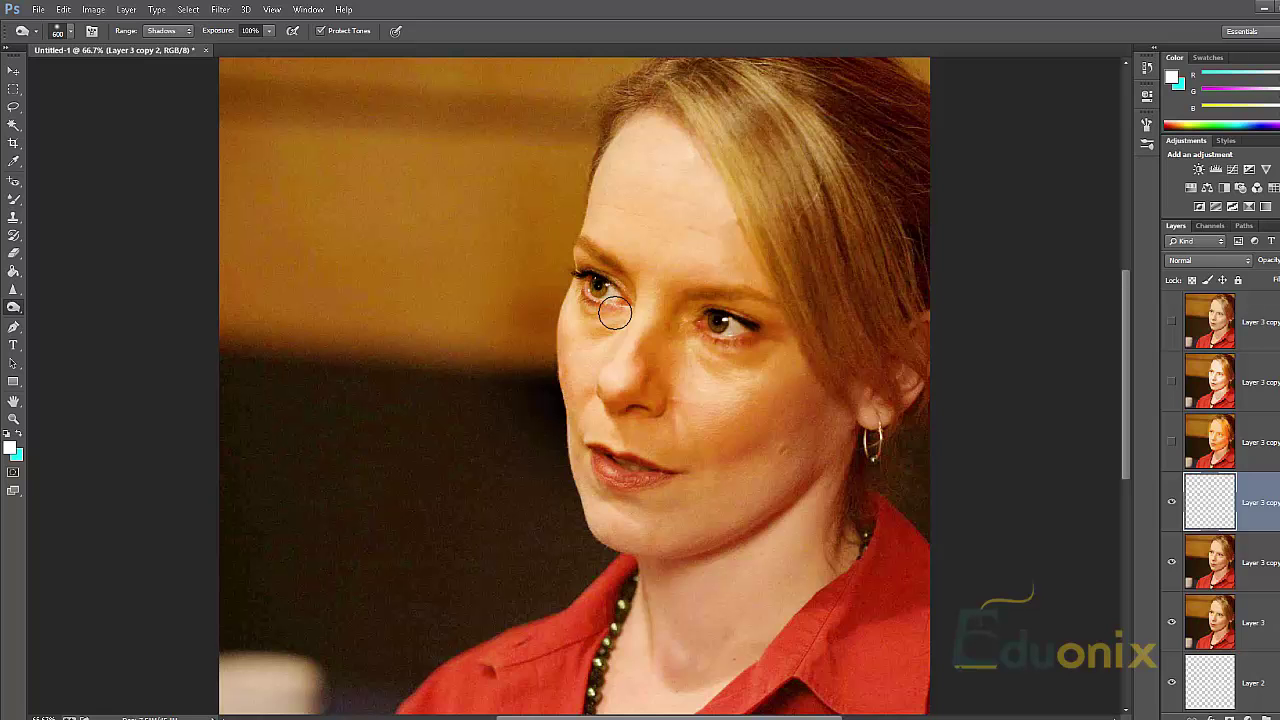
{"action": "key", "text": "ctrl+alt+z"}
{"action": "key", "text": "ctrl+alt+z"}
{"action": "key", "text": "ctrl+alt+z"}
{"action": "key", "text": "ctrl+alt+z"}
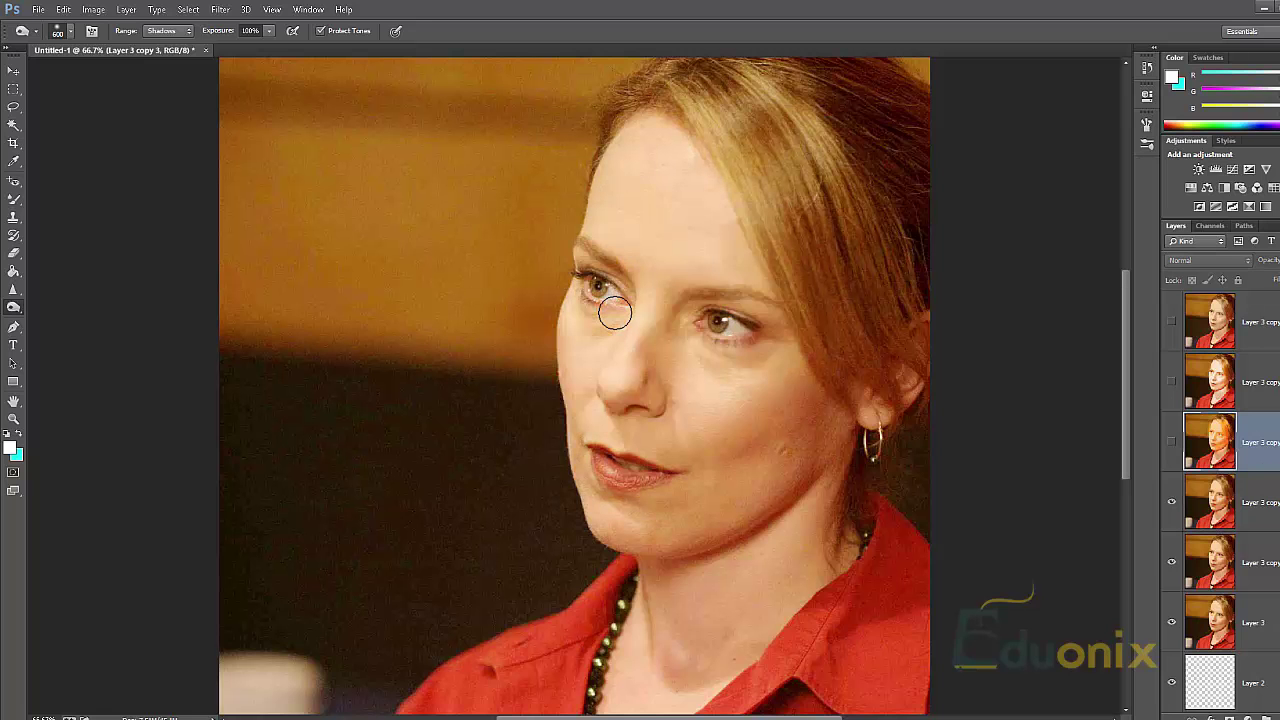
Make Layer 3 copy 2 active, set the Burn tool's exposure to 50%, and burn the face, hair and background.
{"action": "key", "text": "alt+bracketleft"}
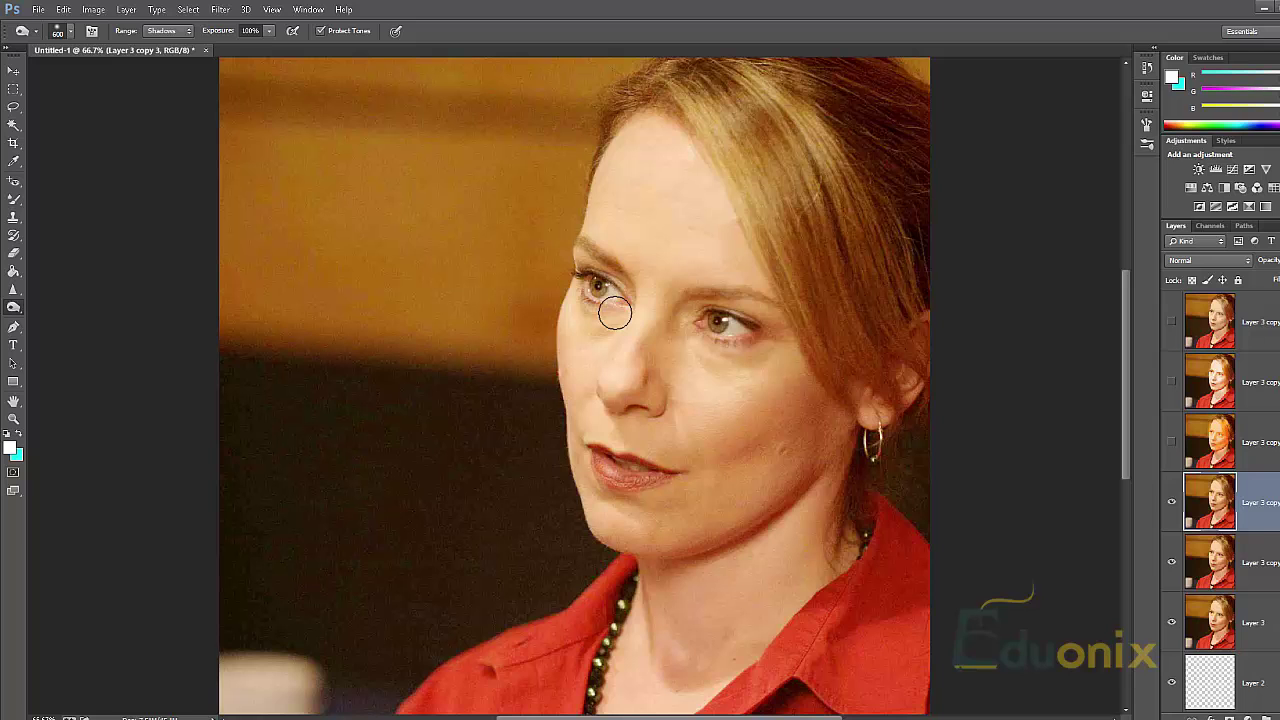
{"action": "left_click", "coordinate": [269, 31]}
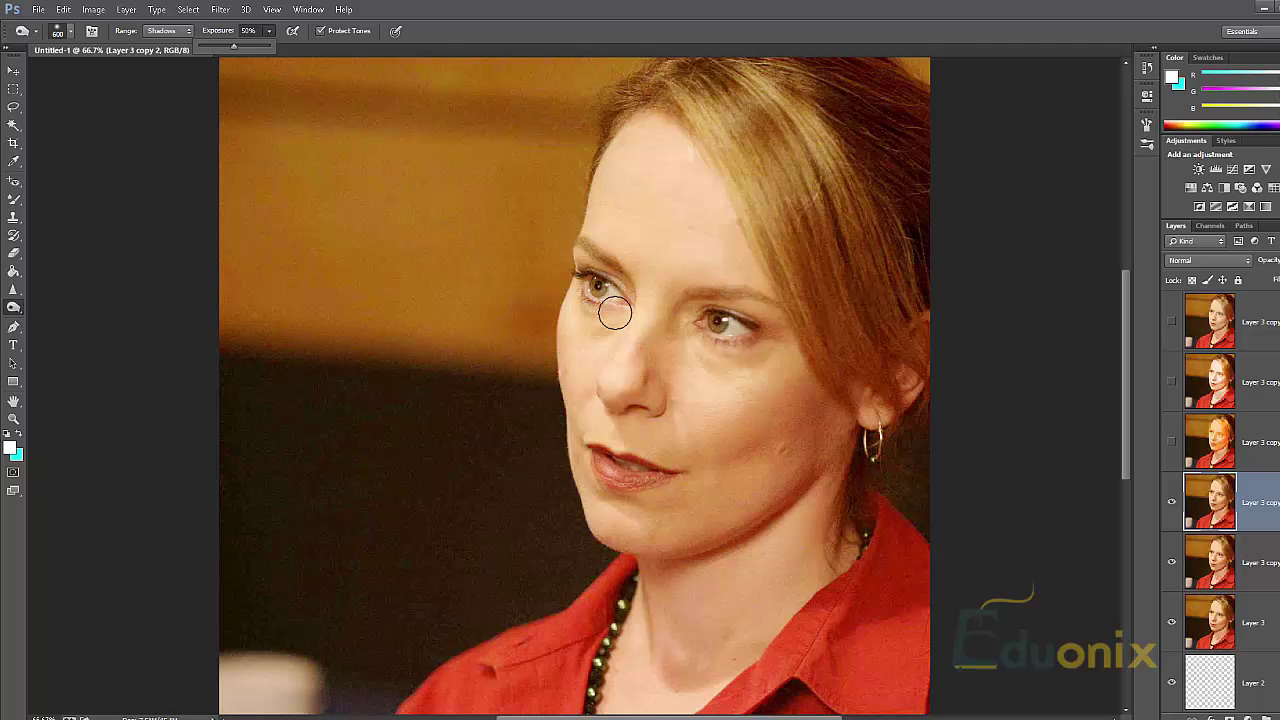
{"action": "left_click", "coordinate": [269, 31]}
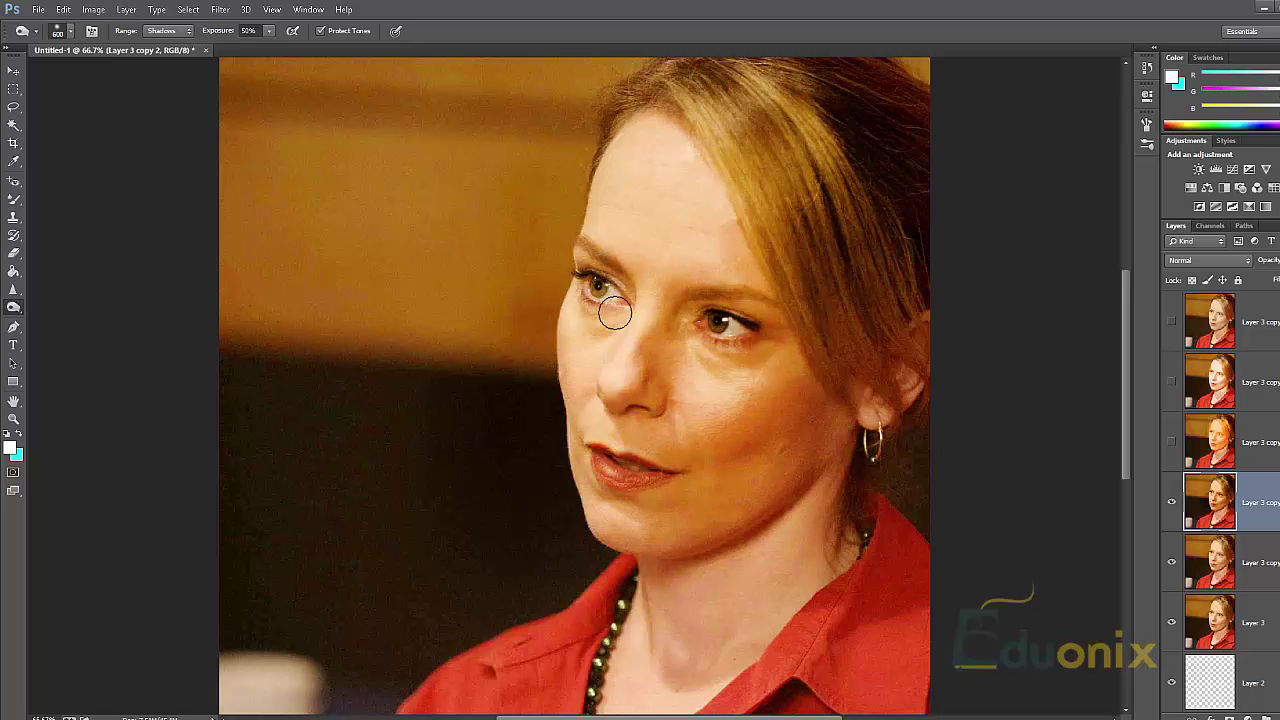
Toggle the visibility of the topmost layer, Layer 3 copy 2 and the copy beneath it to compare the burned shadows.
{"action": "left_click", "coordinate": [1171, 321]}
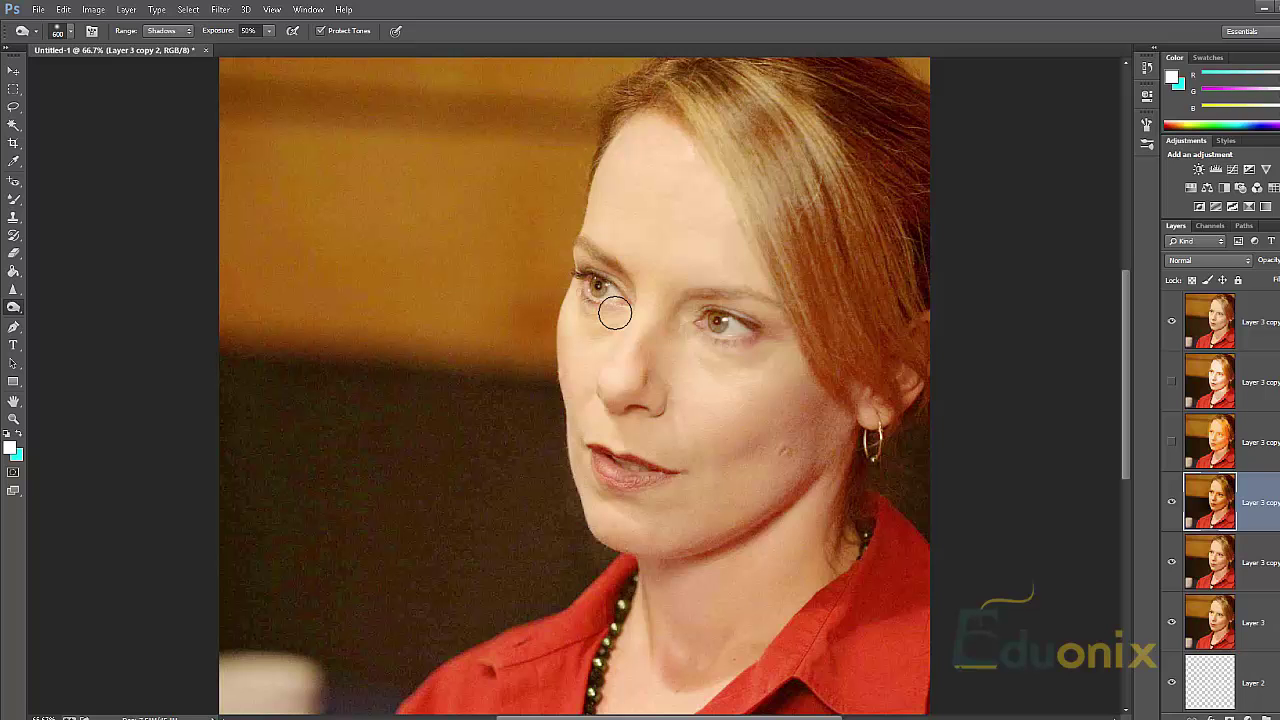
{"action": "left_click", "coordinate": [1171, 502]}
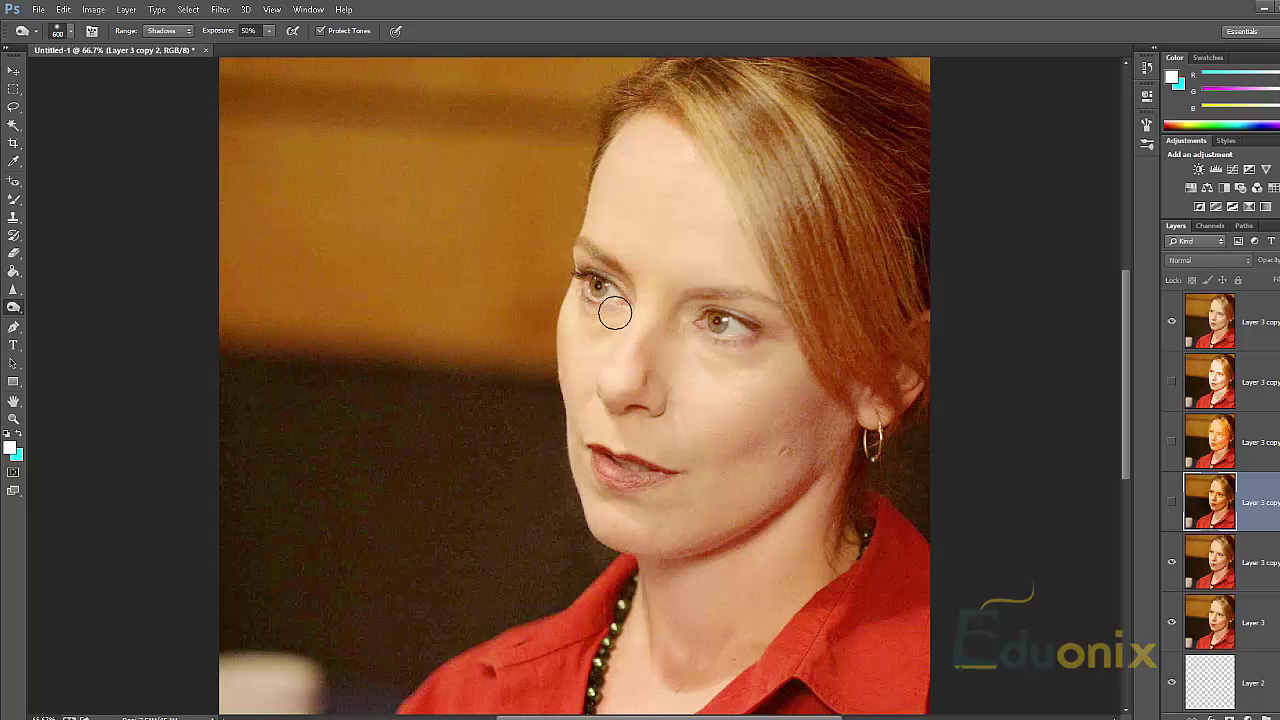
{"action": "left_click", "coordinate": [1171, 321]}
{"action": "left_click", "coordinate": [1171, 321]}
{"action": "left_click", "coordinate": [1171, 502]}
{"action": "left_click", "coordinate": [1171, 321]}
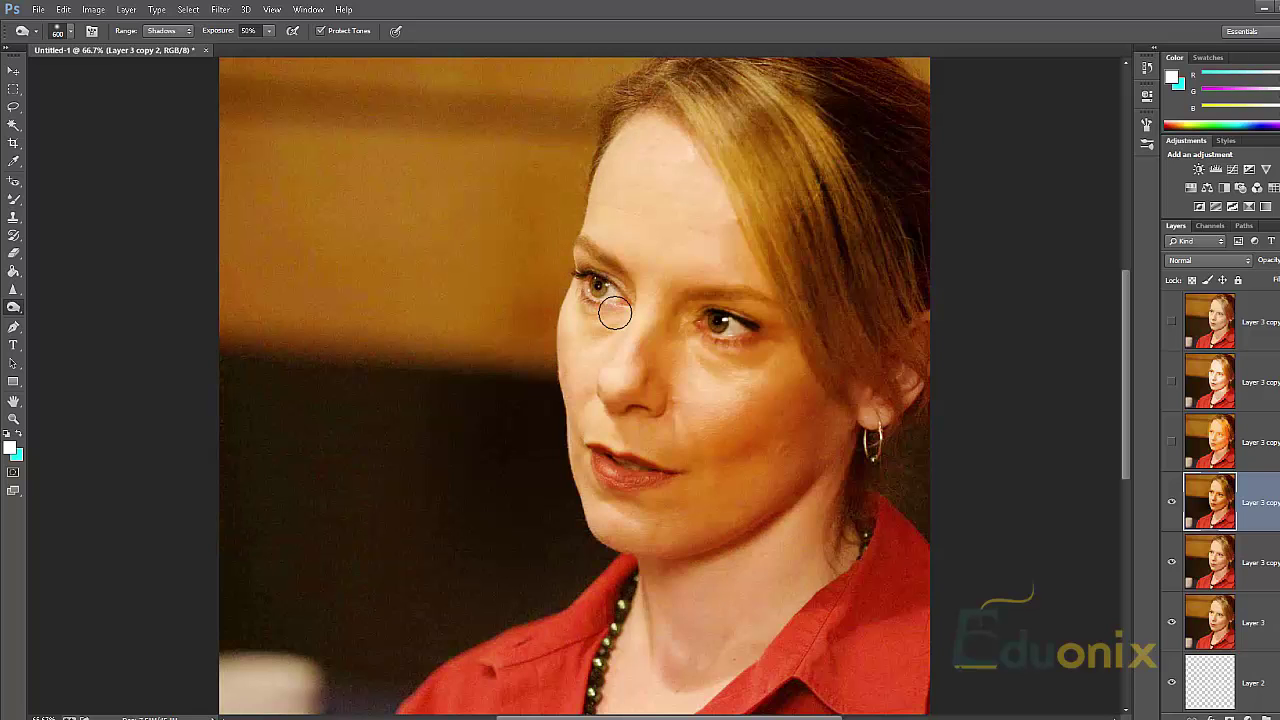
{"action": "left_click", "coordinate": [1171, 561]}
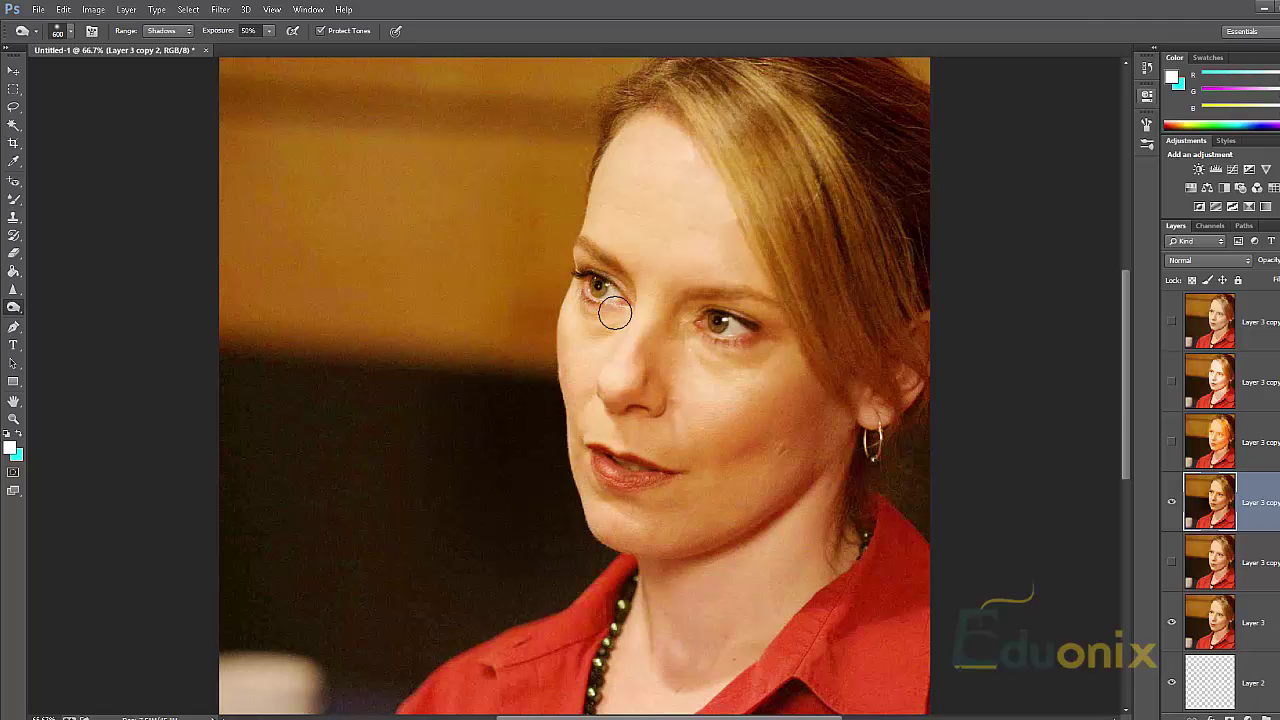
Open the history list and step back to the state before the 50% exposure burn strokes.
{"action": "left_click", "coordinate": [1147, 67]}
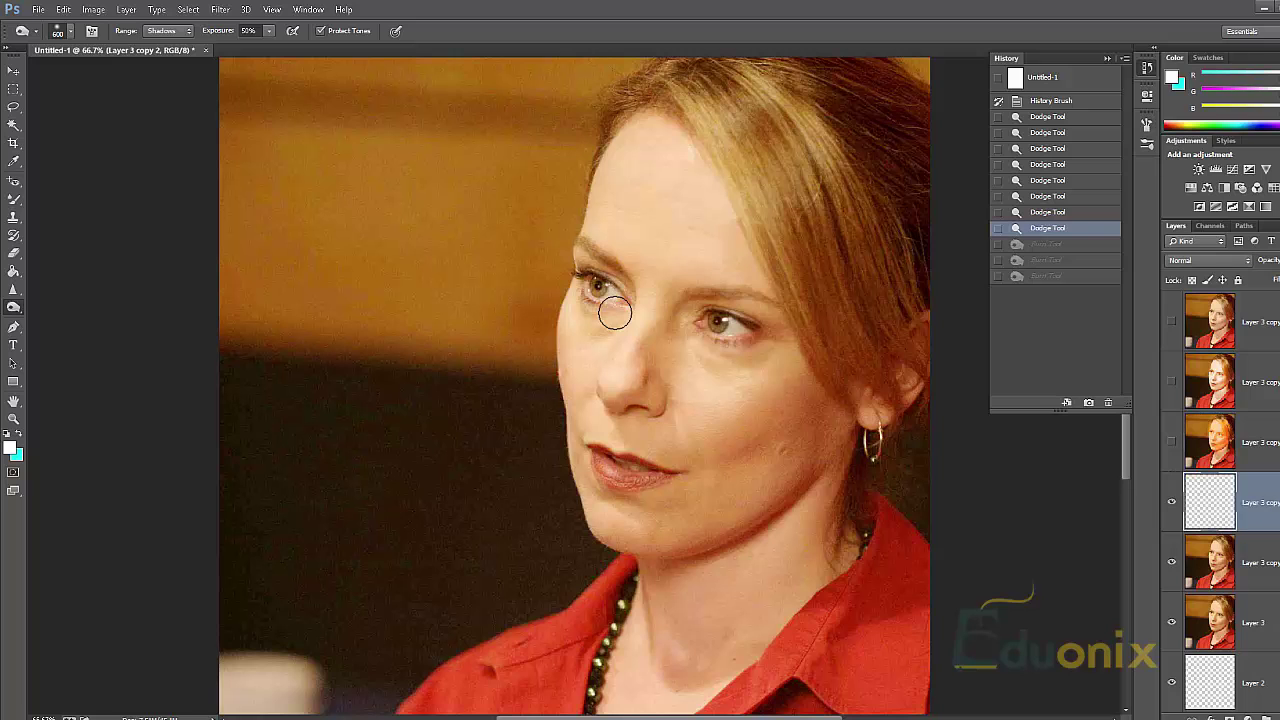
{"action": "key", "text": "ctrl+shift+z"}
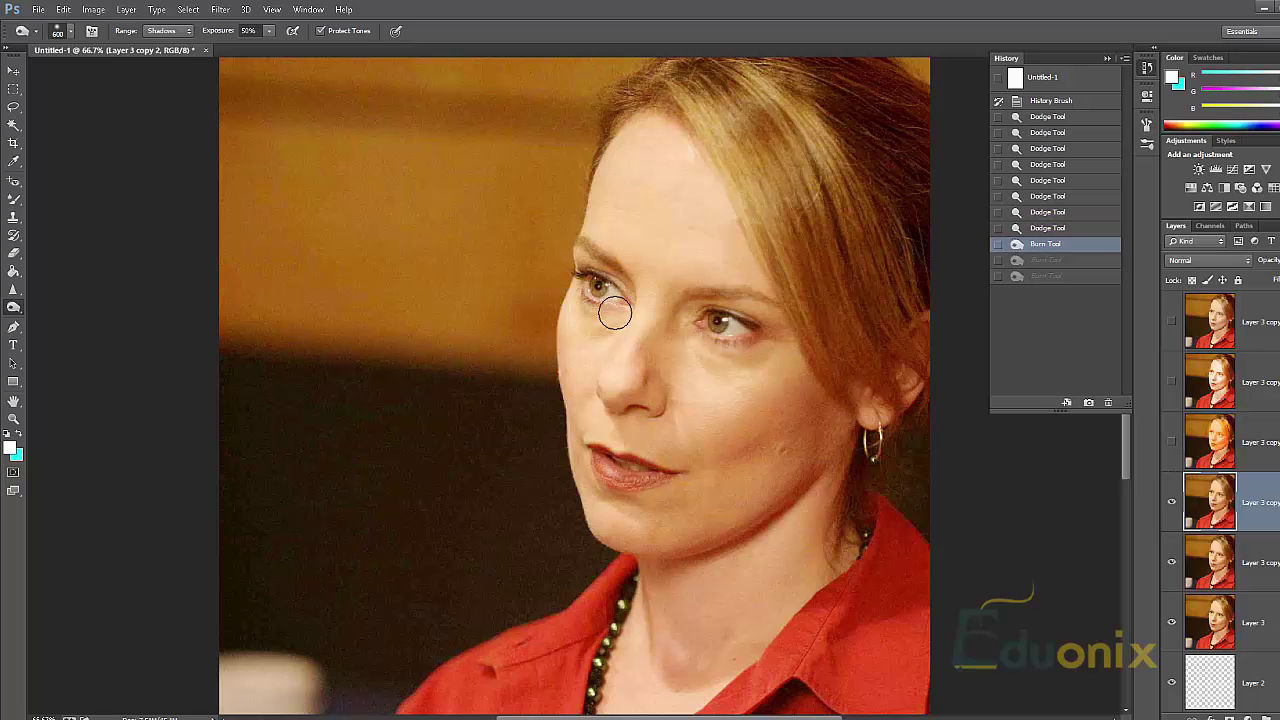
{"action": "key", "text": "ctrl+alt+z"}
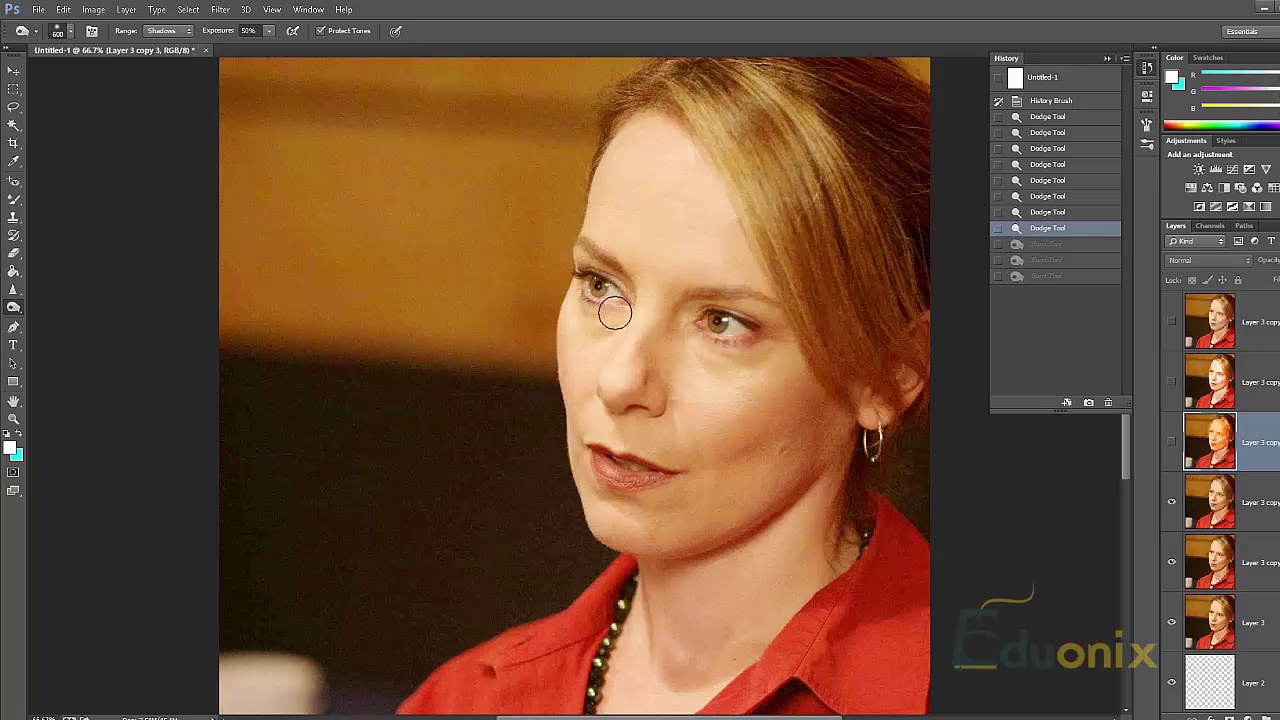
Enlarge the Burn tool's brush to 1200 px and make Layer 3 copy 2 active again.
{"action": "key", "text": "bracketright"}
{"action": "key", "text": "bracketright"}
{"action": "key", "text": "bracketright"}
{"action": "key", "text": "bracketright"}
{"action": "key", "text": "bracketright"}
{"action": "key", "text": "bracketright"}
{"action": "key", "text": "bracketright"}
{"action": "key", "text": "alt+bracketleft"}
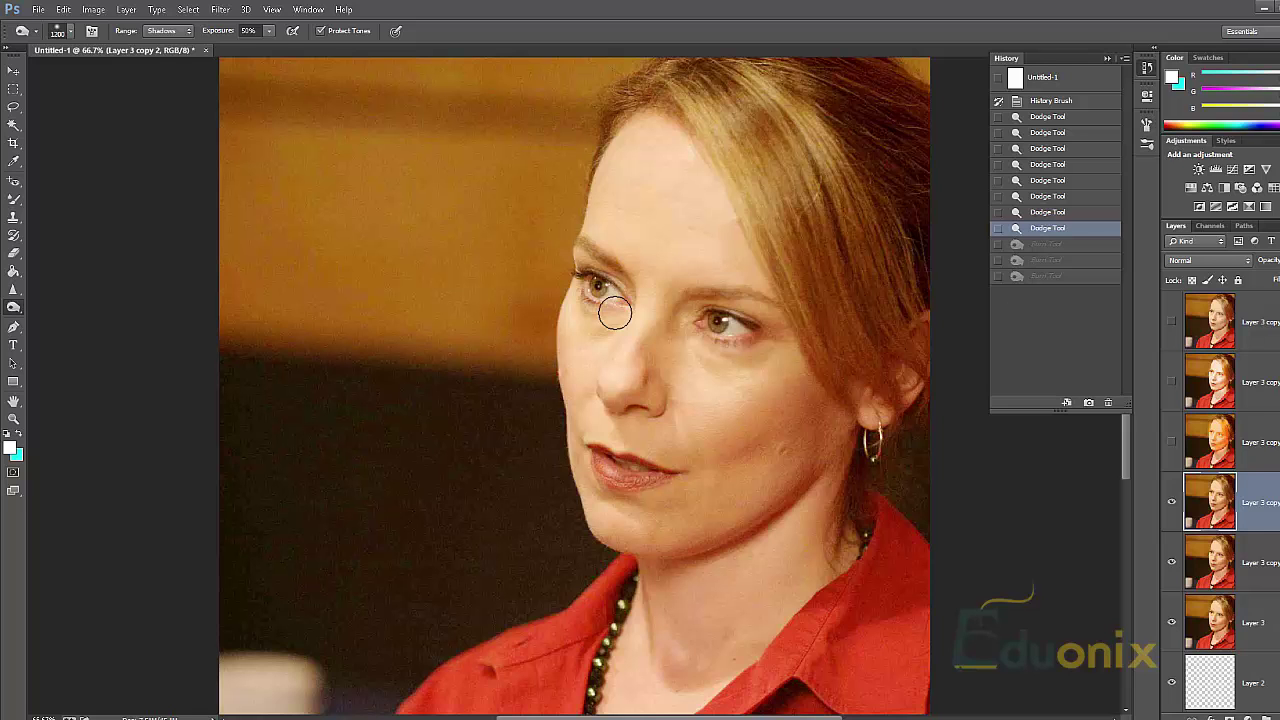
Reduce the Burn tool's brush to 80 px and burn the dark background beside the face on Layer 3 copy 2.
{"action": "key", "text": "bracketleft"}
{"action": "key", "text": "bracketleft"}
{"action": "key", "text": "bracketleft"}
{"action": "key", "text": "bracketleft"}
{"action": "key", "text": "bracketleft"}
{"action": "key", "text": "bracketleft"}
{"action": "key", "text": "bracketleft"}
{"action": "key", "text": "bracketleft"}
{"action": "key", "text": "bracketleft"}
{"action": "key", "text": "bracketleft"}
{"action": "key", "text": "bracketleft"}
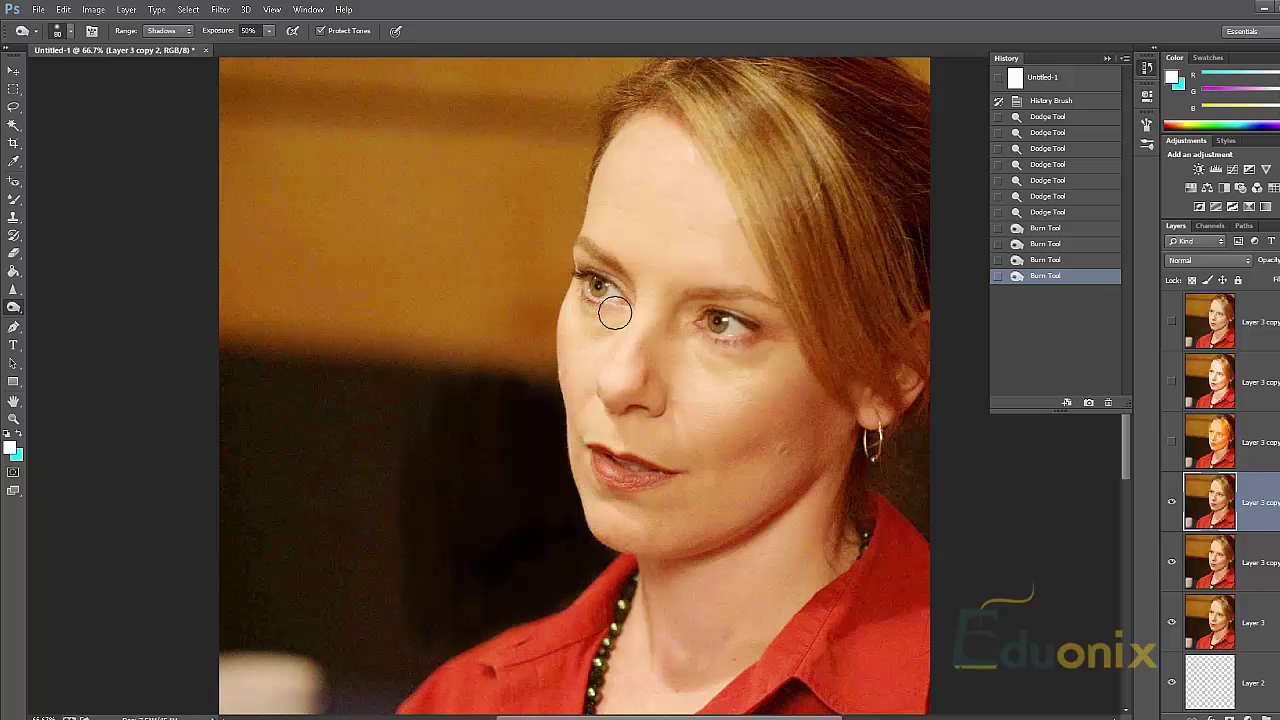
{"action": "left_click", "coordinate": [615, 313]}
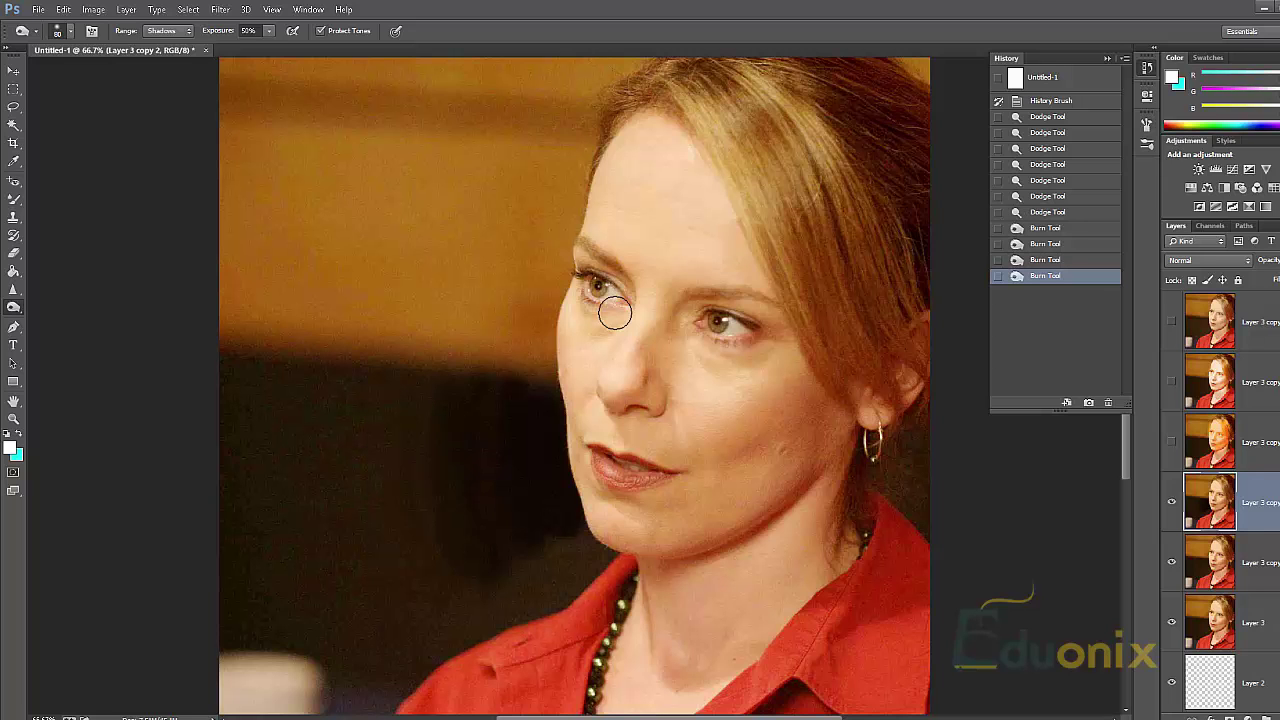
Step back through the burn strokes made on the dark background.
{"action": "key", "text": "ctrl+z"}
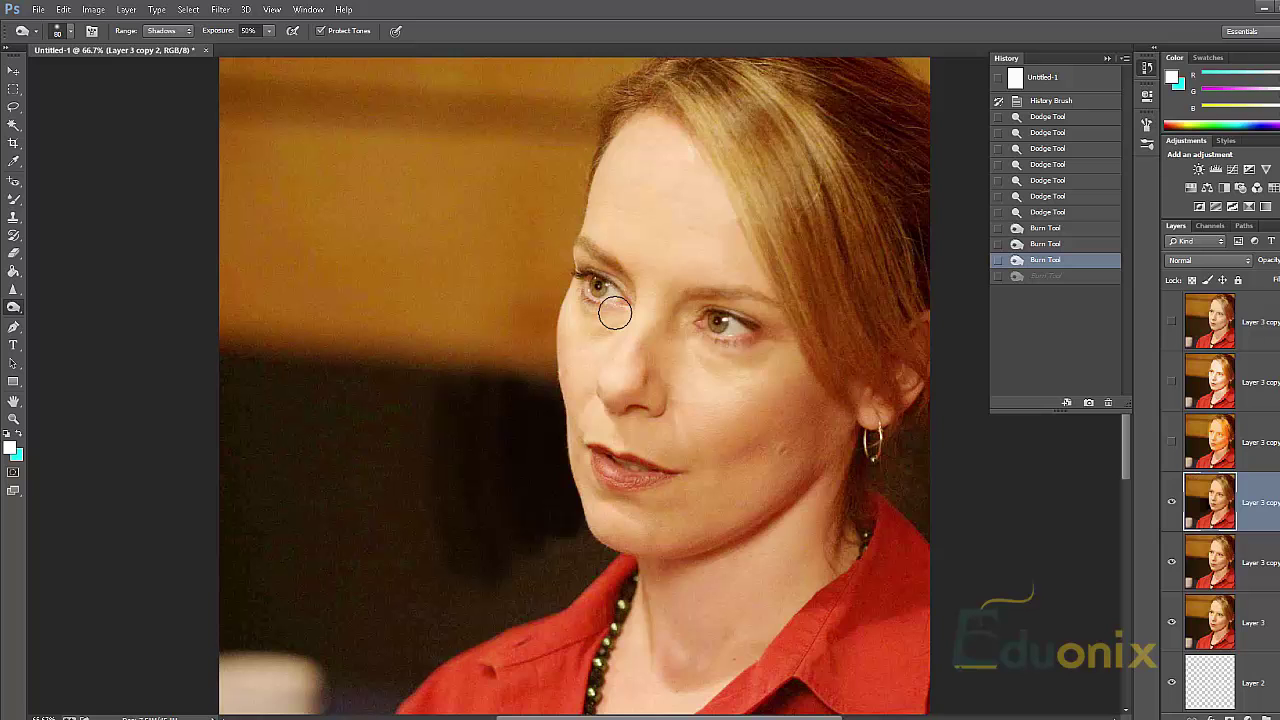
{"action": "key", "text": "ctrl+alt+z"}
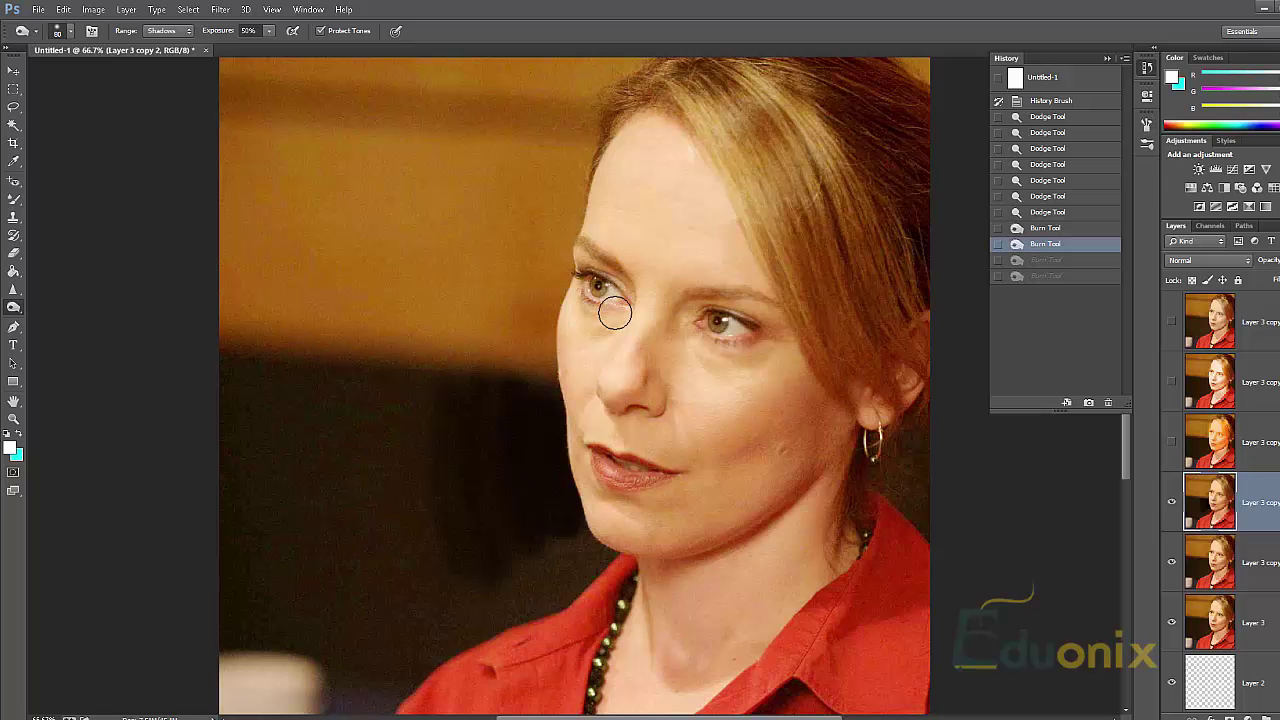
{"action": "key", "text": "ctrl+alt+z"}
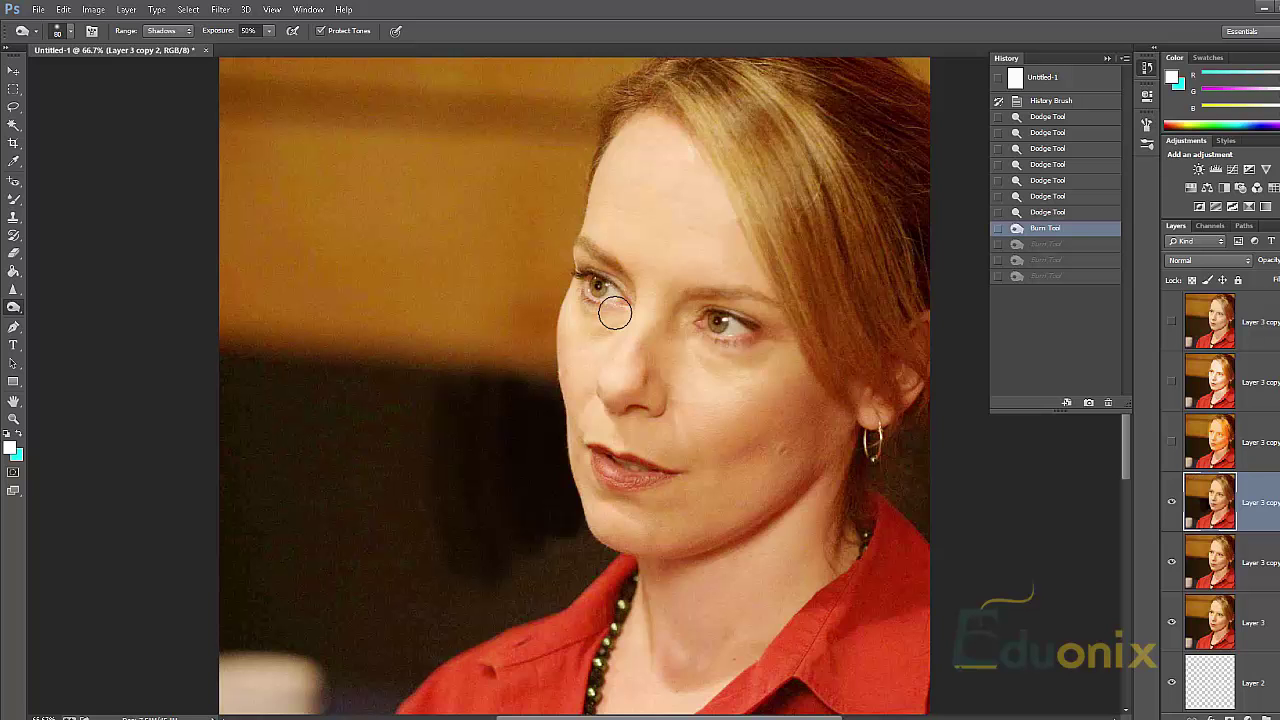
{"action": "key", "text": "ctrl+alt+z"}
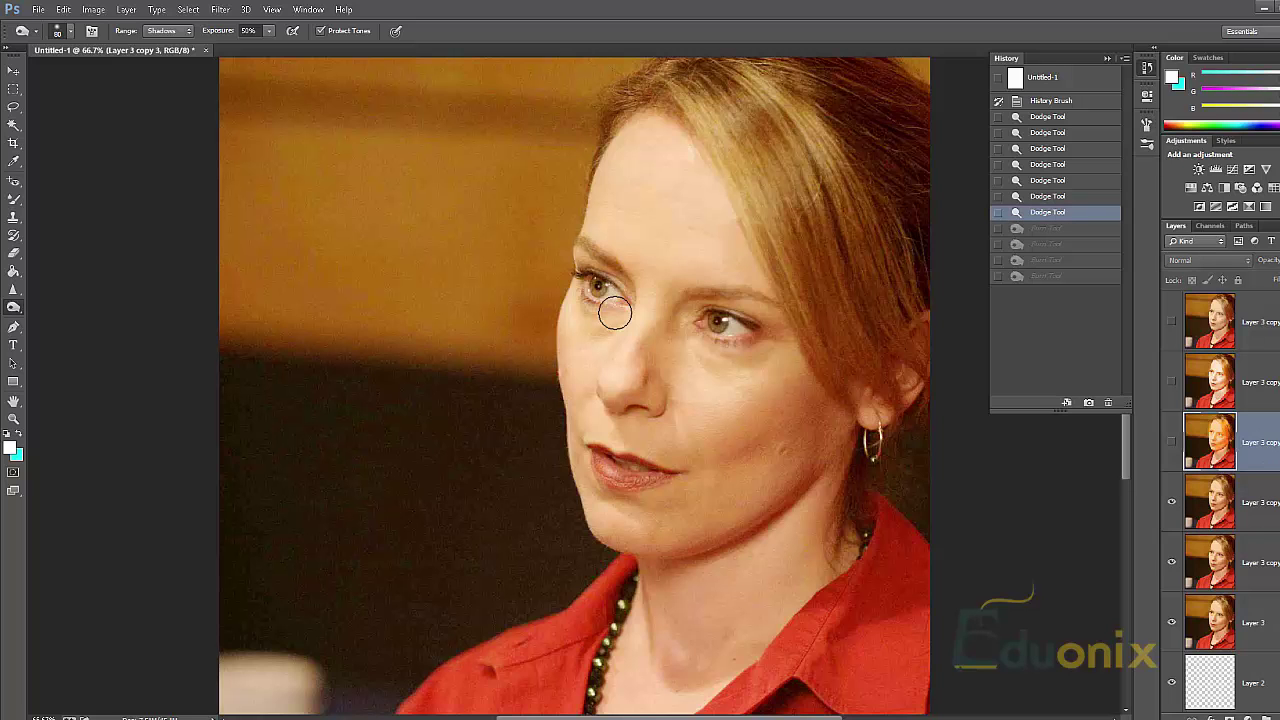
Reactivate Layer 3 copy 2 and burn the shadows along the nose, cheek and jaw.
{"action": "key", "text": "alt+["}
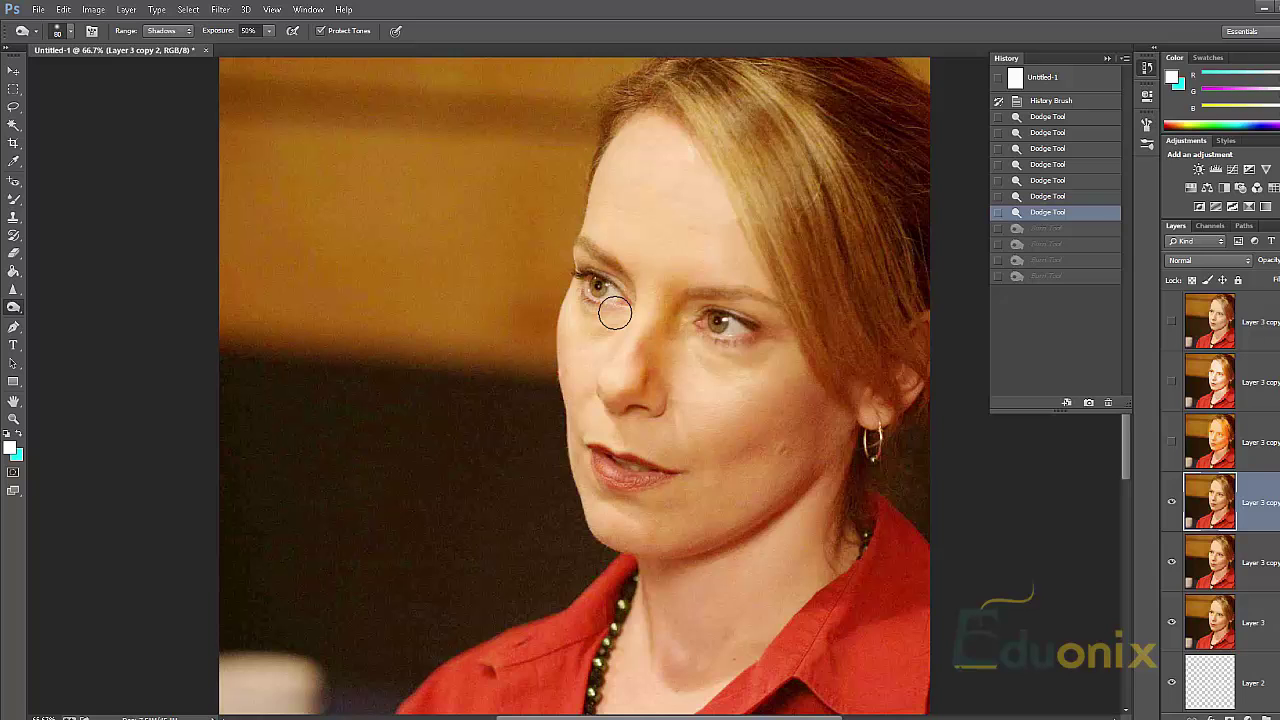
{"action": "left_click", "coordinate": [615, 313]}
{"action": "mouse_move", "coordinate": [776, 346]}
{"action": "left_mouse_down"}
{"action": "mouse_move", "coordinate": [785, 328]}
{"action": "mouse_move", "coordinate": [768, 444]}
{"action": "mouse_move", "coordinate": [726, 436]}
{"action": "mouse_move", "coordinate": [793, 442]}
{"action": "mouse_move", "coordinate": [762, 500]}
{"action": "mouse_move", "coordinate": [718, 530]}
{"action": "left_mouse_up"}
{"action": "mouse_move", "coordinate": [668, 465]}
{"action": "left_mouse_down"}
{"action": "mouse_move", "coordinate": [640, 528]}
{"action": "mouse_move", "coordinate": [664, 538]}
{"action": "left_mouse_up"}
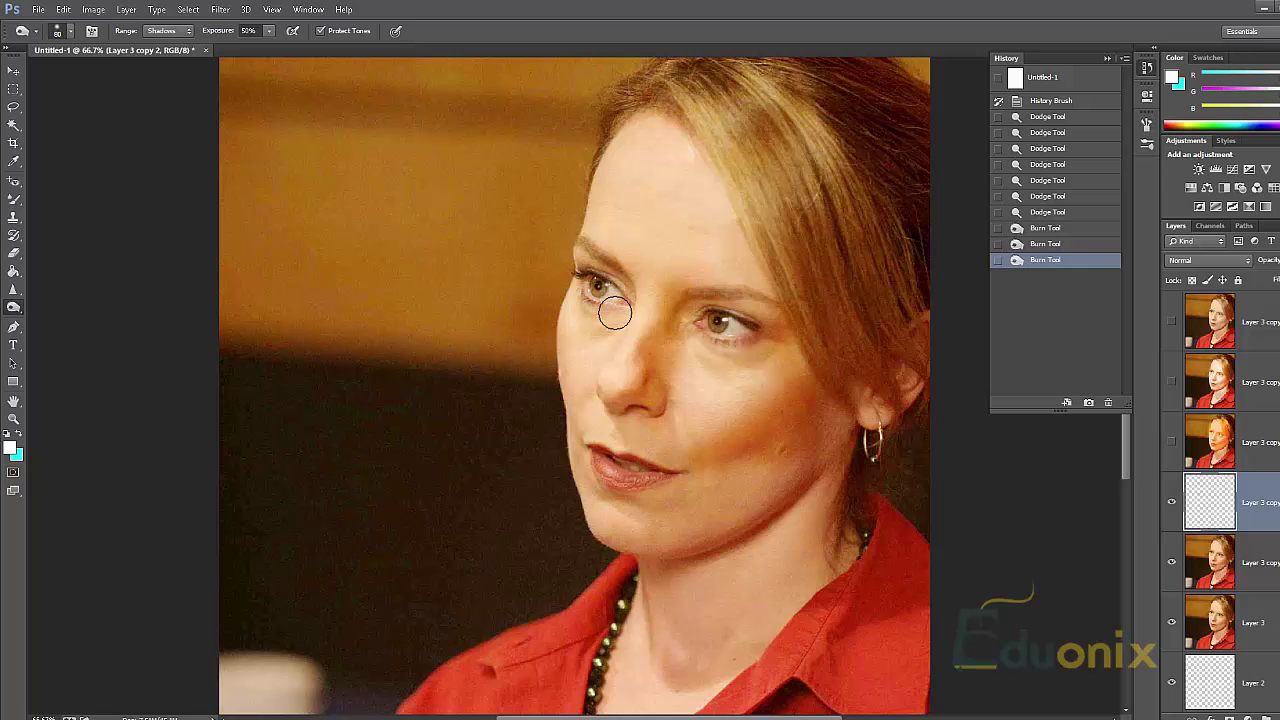
Undo the last two burn strokes and burn the cheek toward the ear again in the Shadows range.
{"action": "key", "text": "ctrl+z"}
{"action": "key", "text": "ctrl+alt+z"}
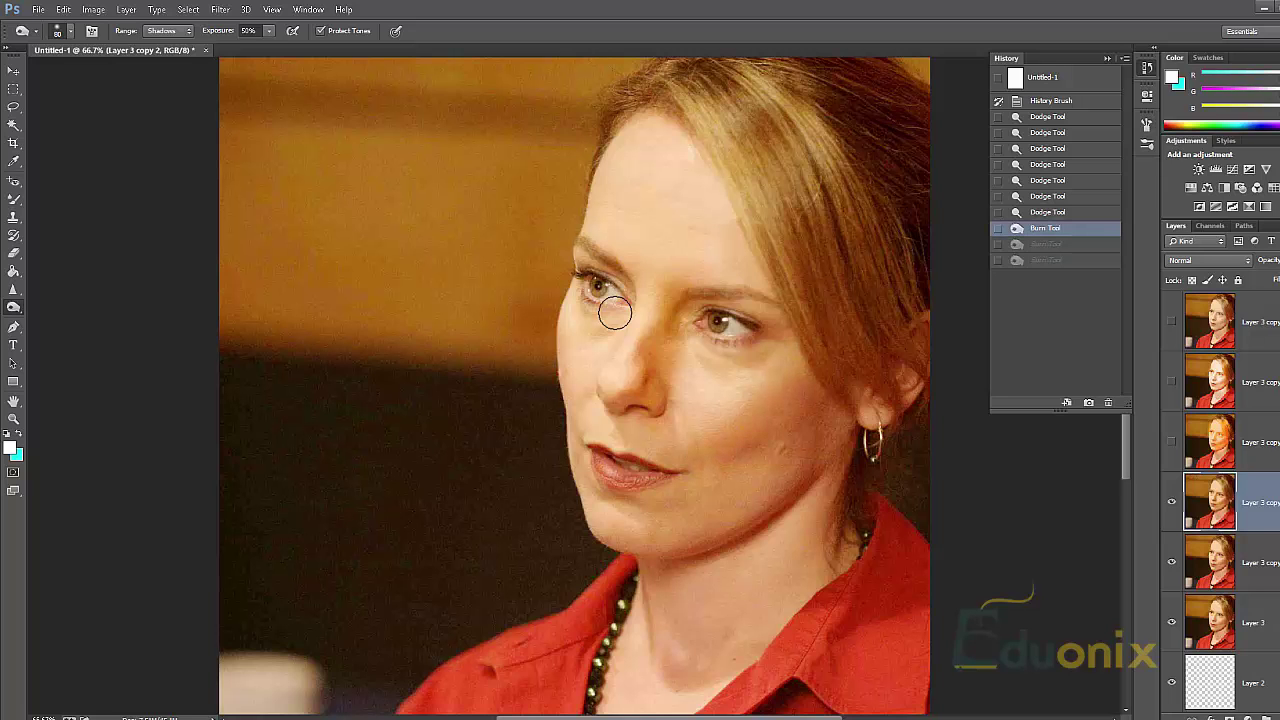
{"action": "mouse_move", "coordinate": [792, 347]}
{"action": "left_mouse_down"}
{"action": "mouse_move", "coordinate": [800, 468]}
{"action": "mouse_move", "coordinate": [690, 552]}
{"action": "mouse_move", "coordinate": [890, 350]}
{"action": "mouse_move", "coordinate": [905, 378]}
{"action": "left_mouse_up"}
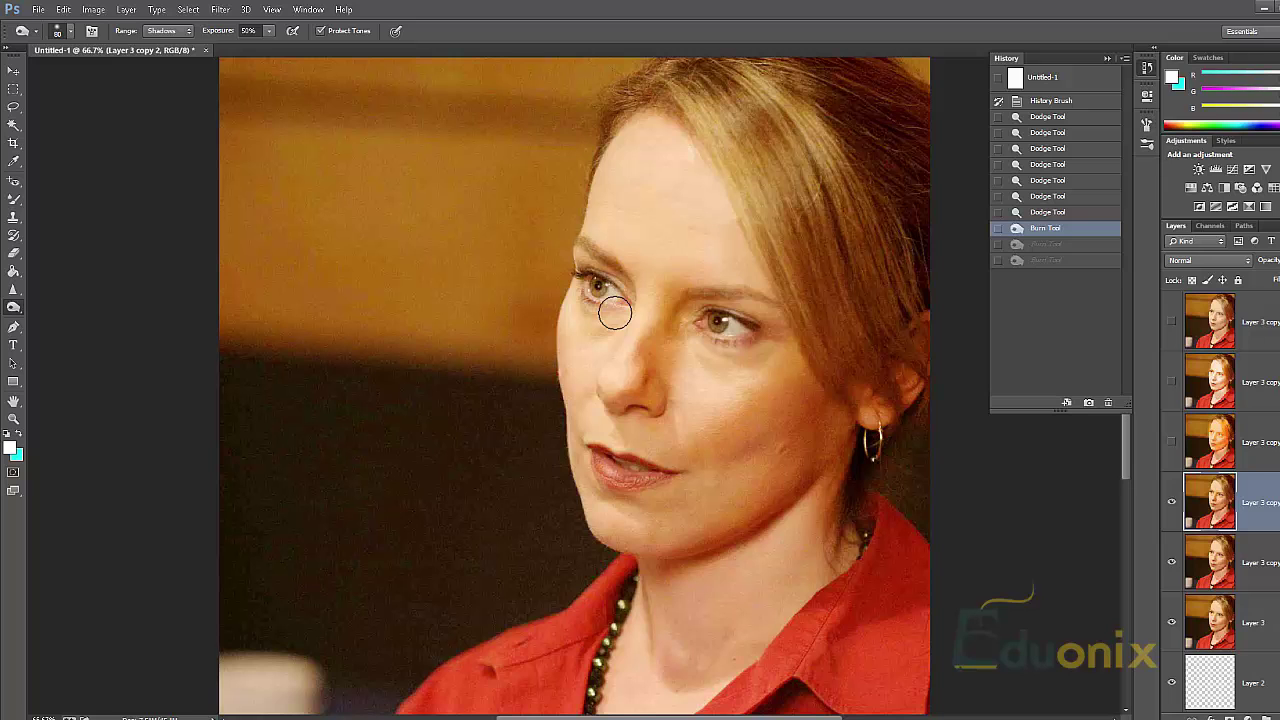
Set the Burn tool's range to Highlights and burn the ear and the hair around it.
{"action": "left_click", "coordinate": [168, 30]}
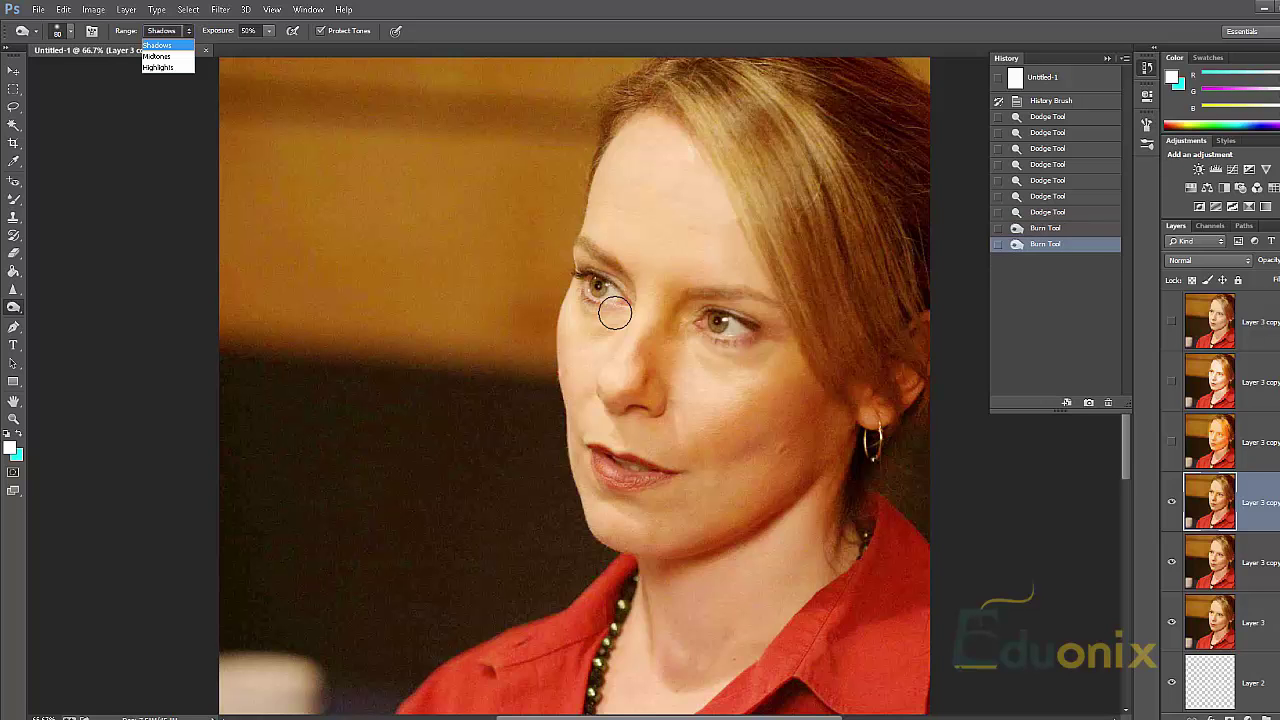
{"action": "left_click", "coordinate": [165, 64]}
{"action": "mouse_move", "coordinate": [875, 418]}
{"action": "left_mouse_down"}
{"action": "mouse_move", "coordinate": [908, 384]}
{"action": "mouse_move", "coordinate": [918, 344]}
{"action": "left_mouse_up"}
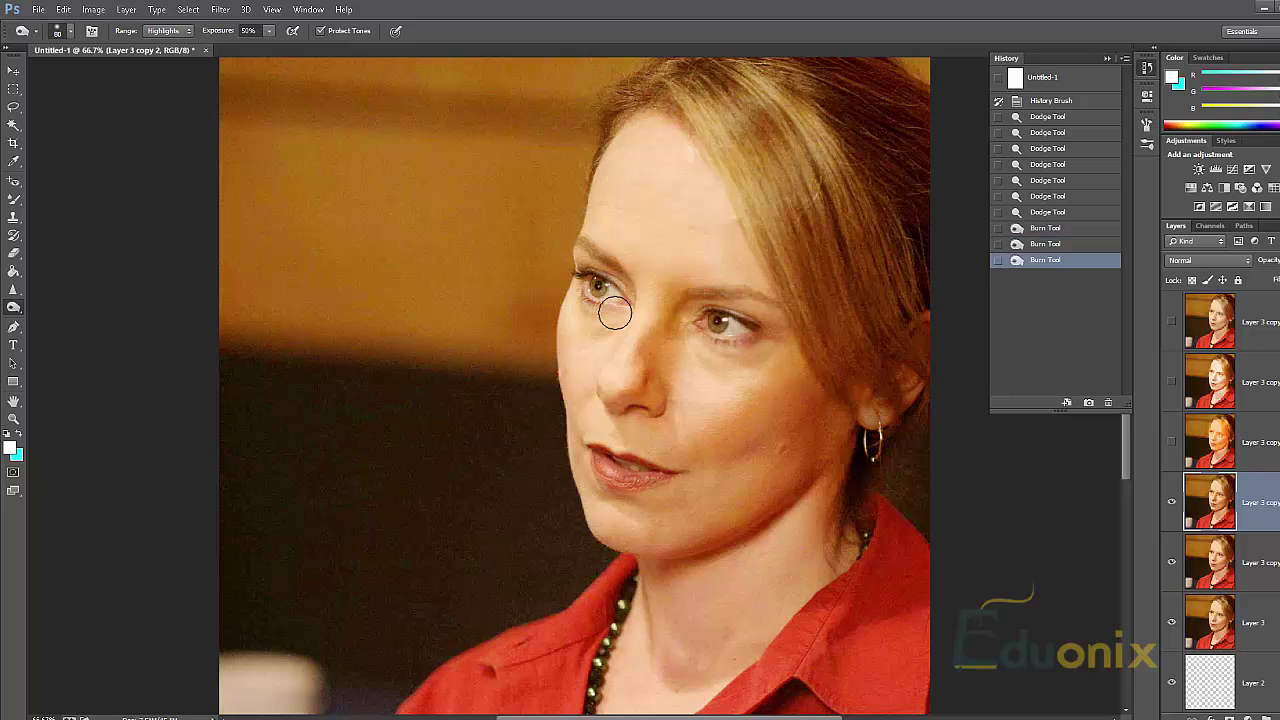
{"action": "left_click_drag", "start_coordinate": [876, 430], "coordinate": [872, 402]}
Try burning the cheek in the Highlights range and undo the stroke.
{"action": "mouse_move", "coordinate": [752, 476]}
{"action": "left_mouse_down"}
{"action": "mouse_move", "coordinate": [688, 522]}
{"action": "mouse_move", "coordinate": [670, 502]}
{"action": "left_mouse_up"}
{"action": "mouse_move", "coordinate": [786, 341]}
{"action": "left_mouse_down"}
{"action": "mouse_move", "coordinate": [692, 430]}
{"action": "mouse_move", "coordinate": [788, 370]}
{"action": "mouse_move", "coordinate": [814, 436]}
{"action": "left_mouse_up"}
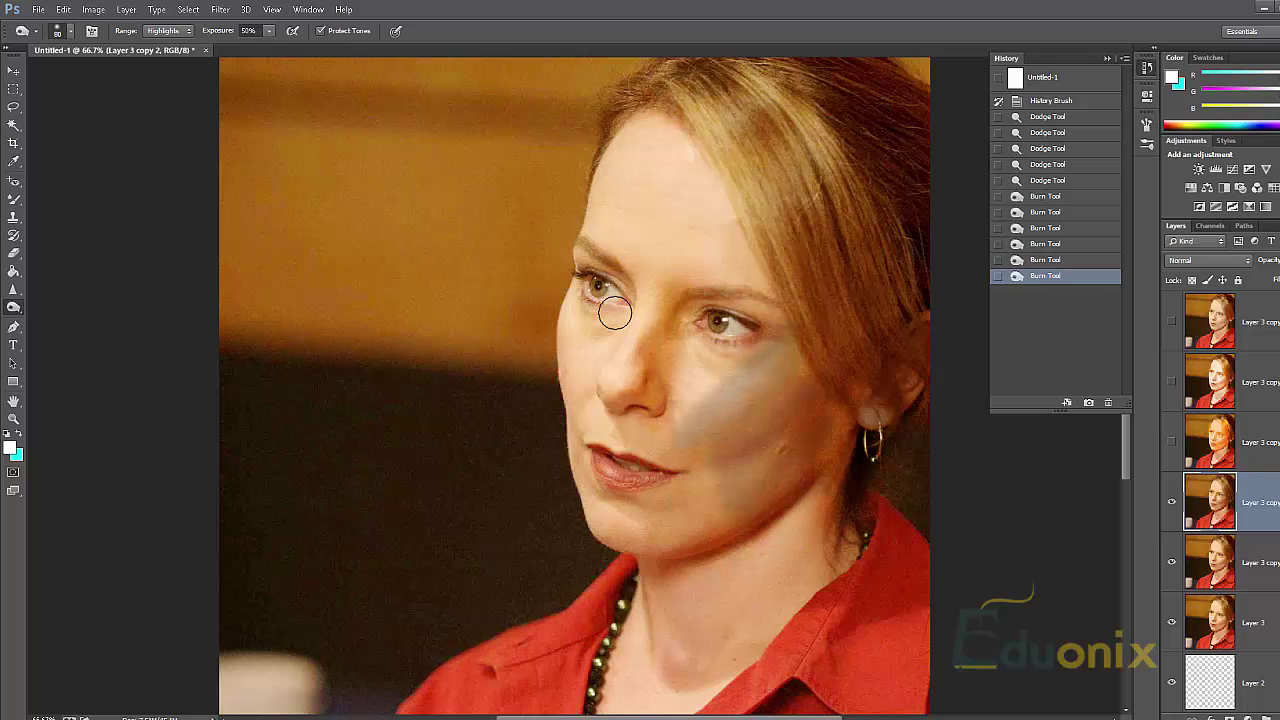
{"action": "key", "text": "ctrl+z"}
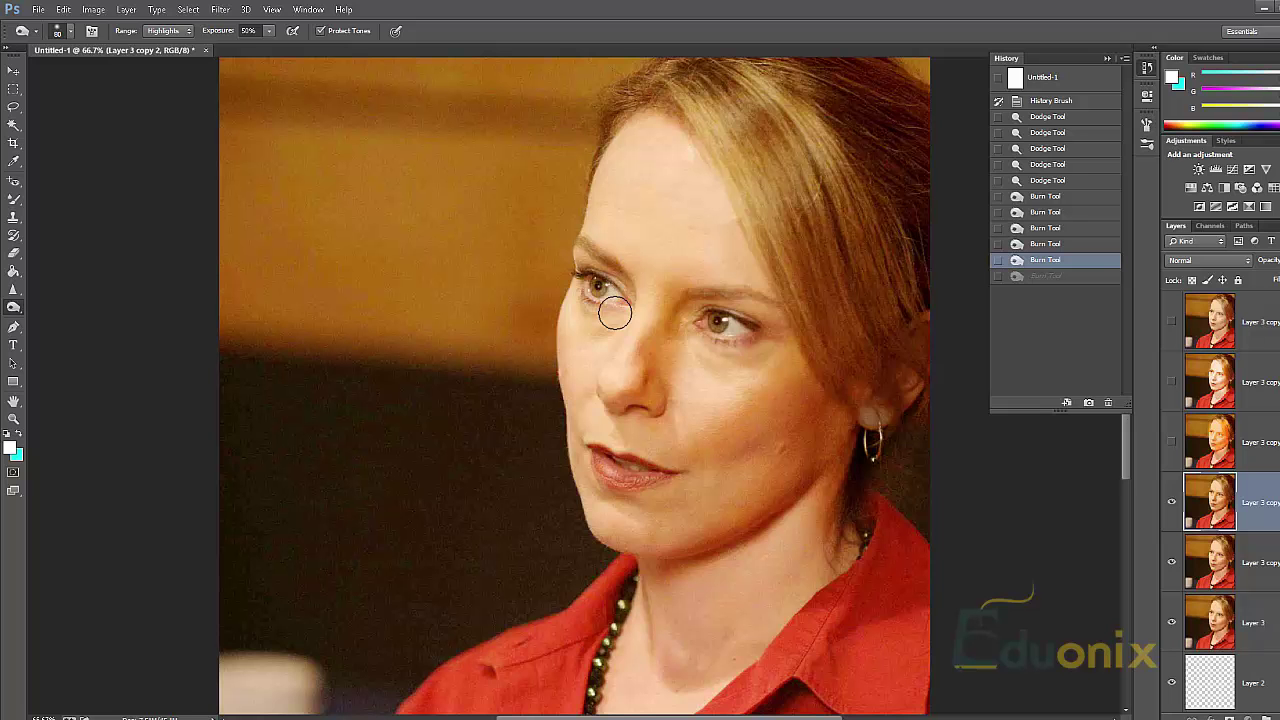
Select Layer 3 together with all of its copies and delete them.
{"action": "left_click", "coordinate": [1253, 622]}
{"action": "left_click", "coordinate": [1258, 322], "text": "shift"}
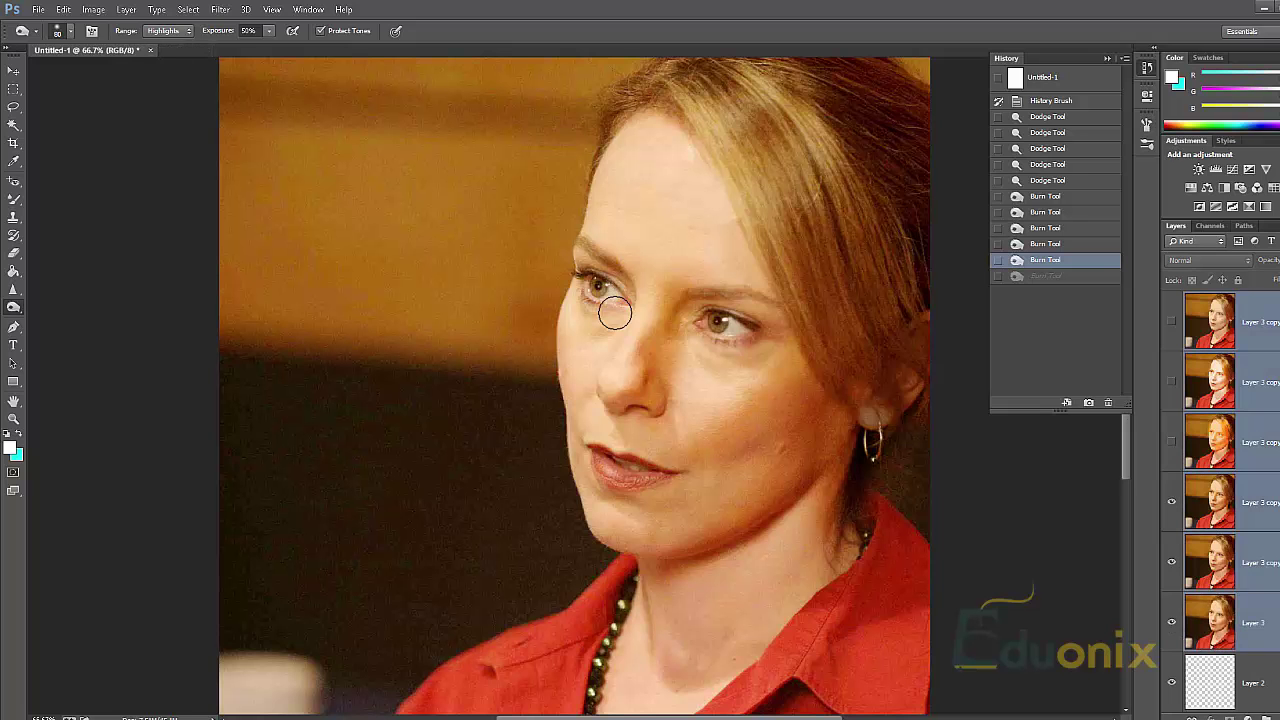
{"action": "key", "text": "Delete"}
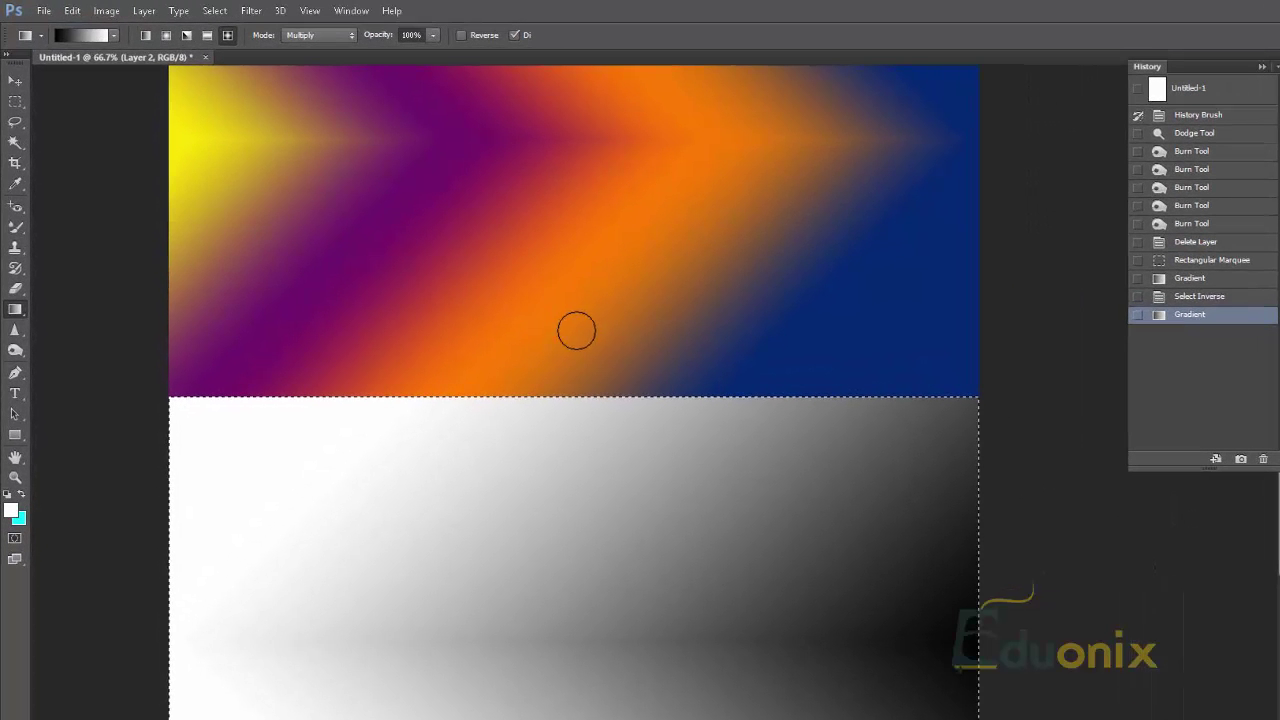
Clear the selection around the grayscale gradient and switch to the Dodge tool.
{"action": "key", "text": "ctrl+d"}
{"action": "left_click_drag", "start_coordinate": [572, 363], "coordinate": [573, 457]}
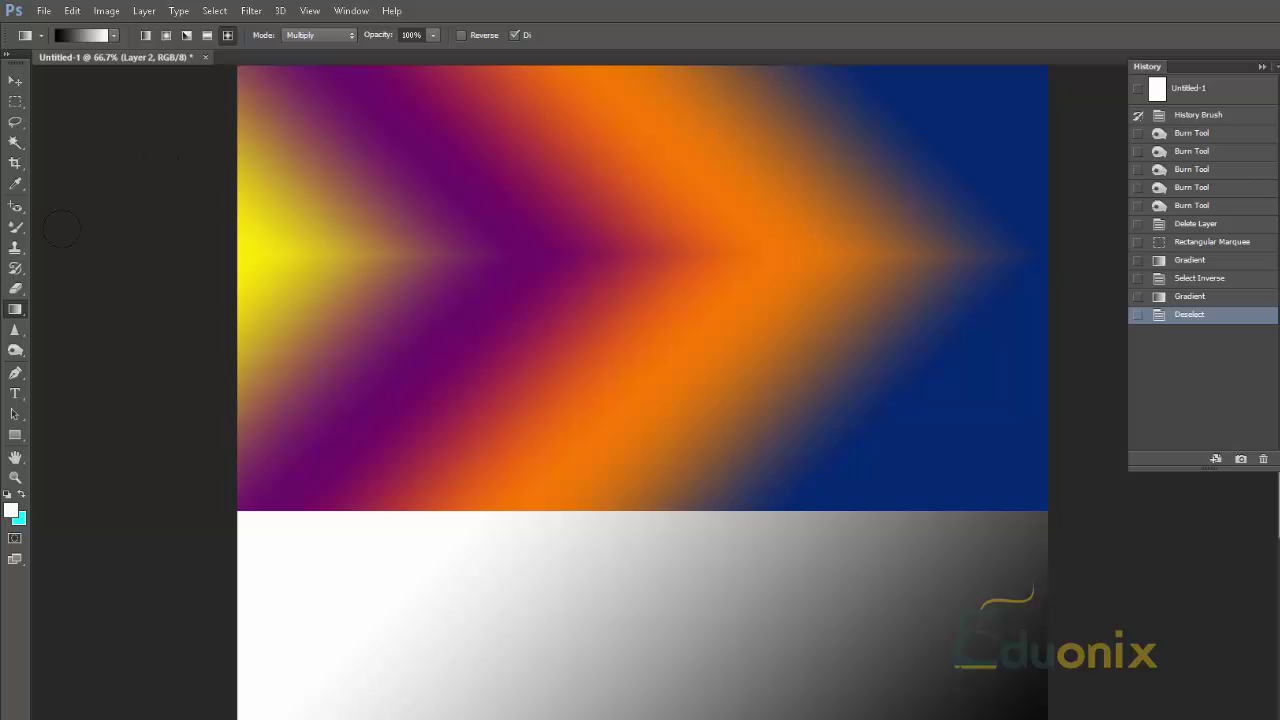
{"action": "left_click", "coordinate": [15, 330]}
{"action": "left_click", "coordinate": [15, 350]}
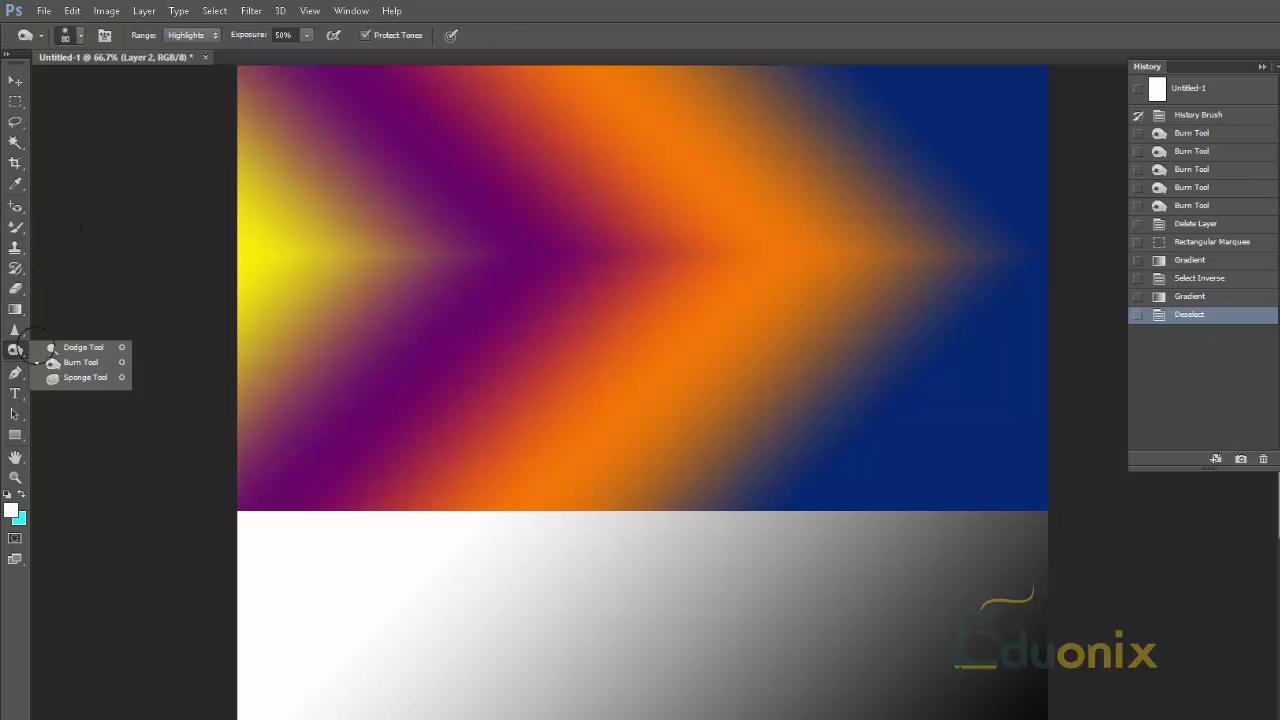
{"action": "left_click", "coordinate": [65, 348]}
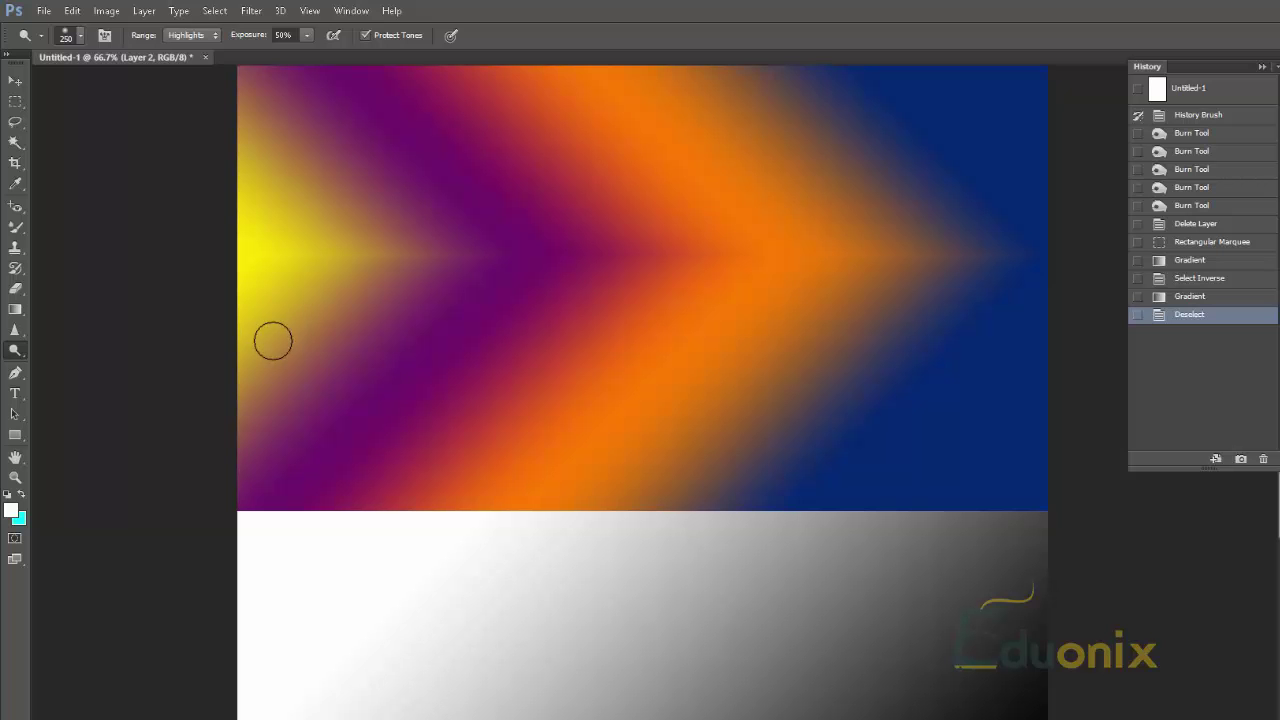
Try dodging the purple, orange and blue bands of the color gradient in the Highlights range, and undo the stroke.
{"action": "mouse_move", "coordinate": [888, 218]}
{"action": "left_mouse_down"}
{"action": "mouse_move", "coordinate": [384, 369]}
{"action": "mouse_move", "coordinate": [406, 401]}
{"action": "mouse_move", "coordinate": [689, 308]}
{"action": "mouse_move", "coordinate": [1025, 236]}
{"action": "left_mouse_up"}
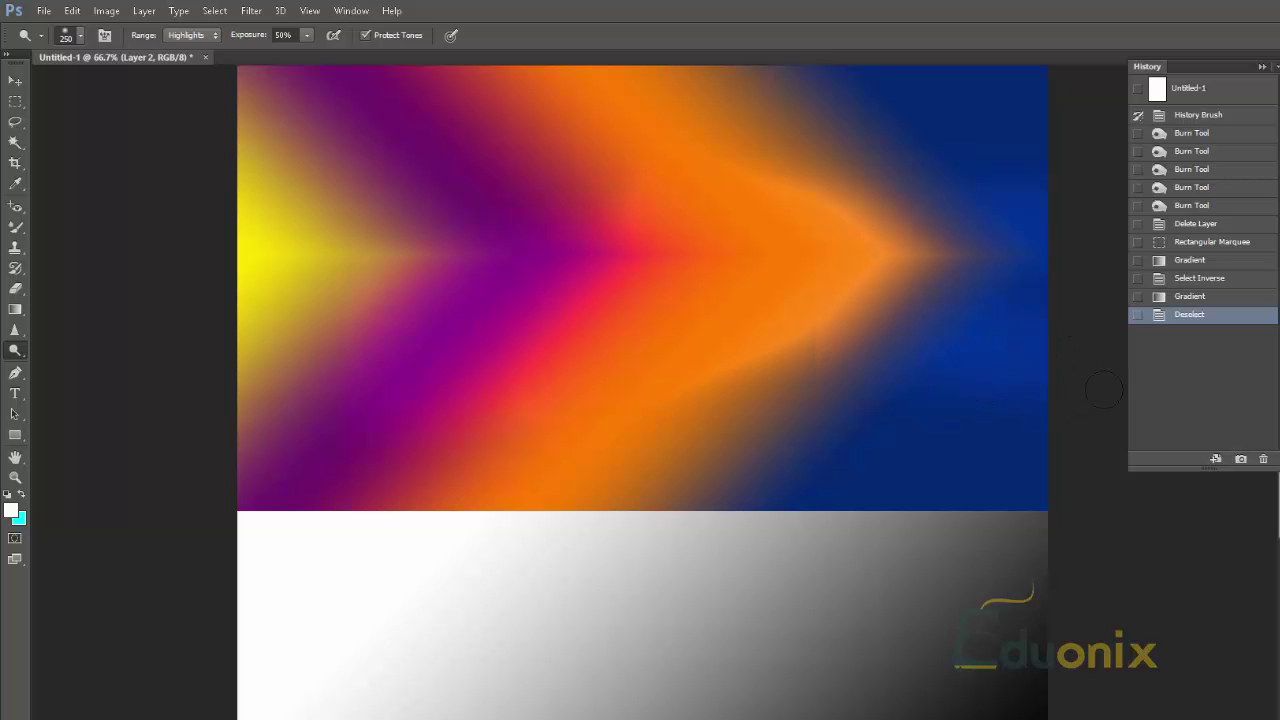
{"action": "left_click_drag", "start_coordinate": [1104, 390], "coordinate": [588, 316]}
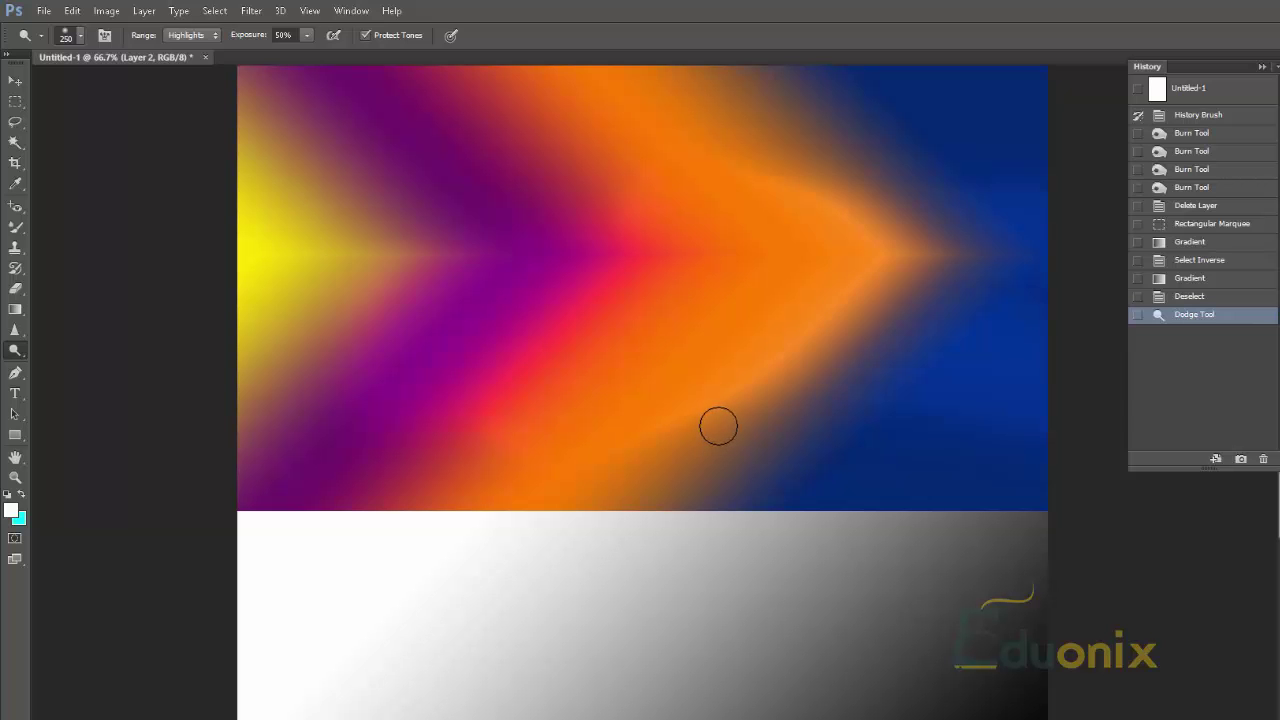
{"action": "key", "text": "ctrl+z"}
Try dodging across the color gradient and the grayscale's upper edge in the Highlights range, compare before and after, and undo the stroke.
{"action": "mouse_move", "coordinate": [720, 429]}
{"action": "left_mouse_down"}
{"action": "mouse_move", "coordinate": [885, 261]}
{"action": "mouse_move", "coordinate": [688, 485]}
{"action": "mouse_move", "coordinate": [836, 310]}
{"action": "mouse_move", "coordinate": [679, 455]}
{"action": "mouse_move", "coordinate": [801, 321]}
{"action": "mouse_move", "coordinate": [706, 396]}
{"action": "mouse_move", "coordinate": [794, 325]}
{"action": "mouse_move", "coordinate": [664, 442]}
{"action": "mouse_move", "coordinate": [799, 360]}
{"action": "mouse_move", "coordinate": [706, 443]}
{"action": "mouse_move", "coordinate": [906, 263]}
{"action": "mouse_move", "coordinate": [680, 479]}
{"action": "mouse_move", "coordinate": [893, 270]}
{"action": "mouse_move", "coordinate": [621, 443]}
{"action": "mouse_move", "coordinate": [671, 383]}
{"action": "mouse_move", "coordinate": [635, 415]}
{"action": "mouse_move", "coordinate": [877, 223]}
{"action": "mouse_move", "coordinate": [555, 468]}
{"action": "mouse_move", "coordinate": [833, 251]}
{"action": "mouse_move", "coordinate": [795, 257]}
{"action": "mouse_move", "coordinate": [550, 440]}
{"action": "mouse_move", "coordinate": [513, 446]}
{"action": "mouse_move", "coordinate": [775, 218]}
{"action": "mouse_move", "coordinate": [407, 486]}
{"action": "mouse_move", "coordinate": [740, 216]}
{"action": "mouse_move", "coordinate": [377, 455]}
{"action": "mouse_move", "coordinate": [643, 283]}
{"action": "mouse_move", "coordinate": [620, 269]}
{"action": "mouse_move", "coordinate": [381, 457]}
{"action": "mouse_move", "coordinate": [726, 201]}
{"action": "mouse_move", "coordinate": [715, 228]}
{"action": "mouse_move", "coordinate": [413, 471]}
{"action": "mouse_move", "coordinate": [660, 250]}
{"action": "mouse_move", "coordinate": [340, 479]}
{"action": "mouse_move", "coordinate": [323, 465]}
{"action": "mouse_move", "coordinate": [498, 306]}
{"action": "mouse_move", "coordinate": [513, 259]}
{"action": "mouse_move", "coordinate": [259, 486]}
{"action": "mouse_move", "coordinate": [276, 438]}
{"action": "mouse_move", "coordinate": [417, 254]}
{"action": "mouse_move", "coordinate": [291, 350]}
{"action": "mouse_move", "coordinate": [242, 491]}
{"action": "mouse_move", "coordinate": [267, 515]}
{"action": "mouse_move", "coordinate": [330, 340]}
{"action": "mouse_move", "coordinate": [399, 261]}
{"action": "mouse_move", "coordinate": [300, 276]}
{"action": "mouse_move", "coordinate": [299, 352]}
{"action": "mouse_move", "coordinate": [298, 168]}
{"action": "mouse_move", "coordinate": [280, 244]}
{"action": "mouse_move", "coordinate": [279, 395]}
{"action": "mouse_move", "coordinate": [324, 179]}
{"action": "mouse_move", "coordinate": [321, 276]}
{"action": "mouse_move", "coordinate": [366, 220]}
{"action": "mouse_move", "coordinate": [260, 300]}
{"action": "mouse_move", "coordinate": [331, 157]}
{"action": "mouse_move", "coordinate": [248, 356]}
{"action": "mouse_move", "coordinate": [297, 134]}
{"action": "mouse_move", "coordinate": [263, 274]}
{"action": "mouse_move", "coordinate": [277, 229]}
{"action": "mouse_move", "coordinate": [273, 142]}
{"action": "mouse_move", "coordinate": [289, 263]}
{"action": "mouse_move", "coordinate": [263, 163]}
{"action": "mouse_move", "coordinate": [317, 171]}
{"action": "mouse_move", "coordinate": [391, 294]}
{"action": "mouse_move", "coordinate": [280, 189]}
{"action": "mouse_move", "coordinate": [313, 115]}
{"action": "left_mouse_up"}
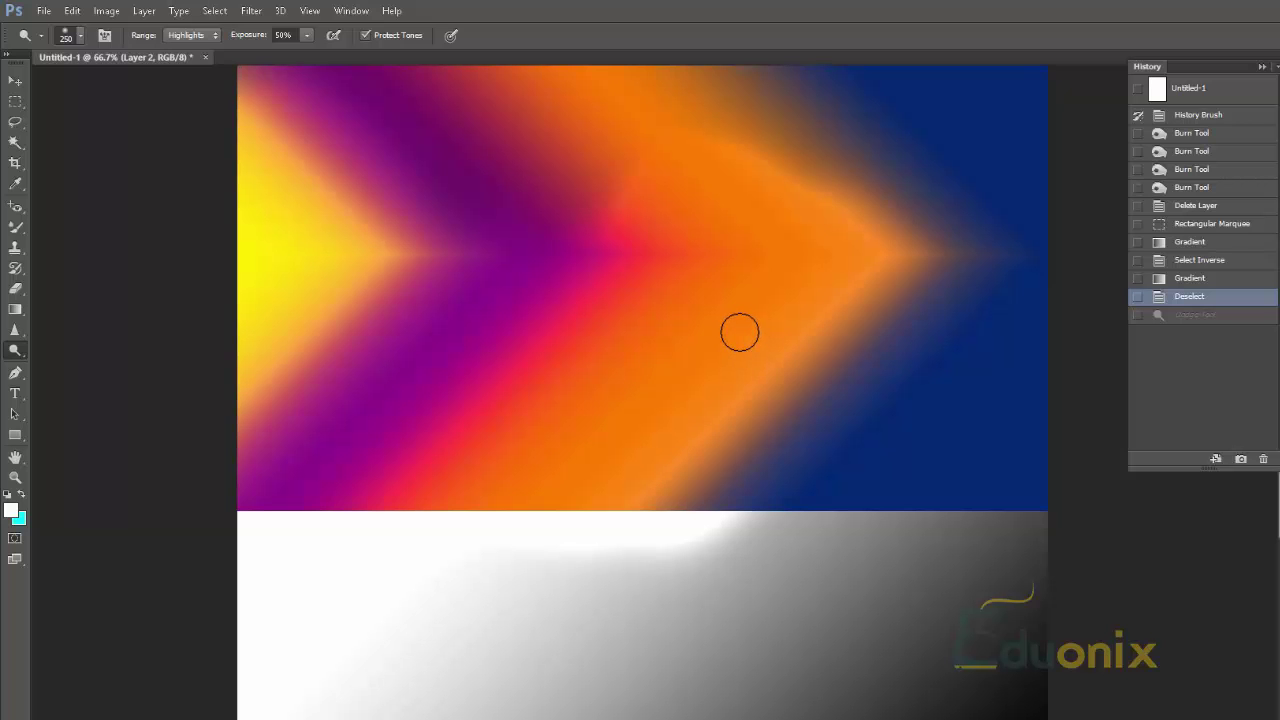
{"action": "key", "text": "ctrl+z"}
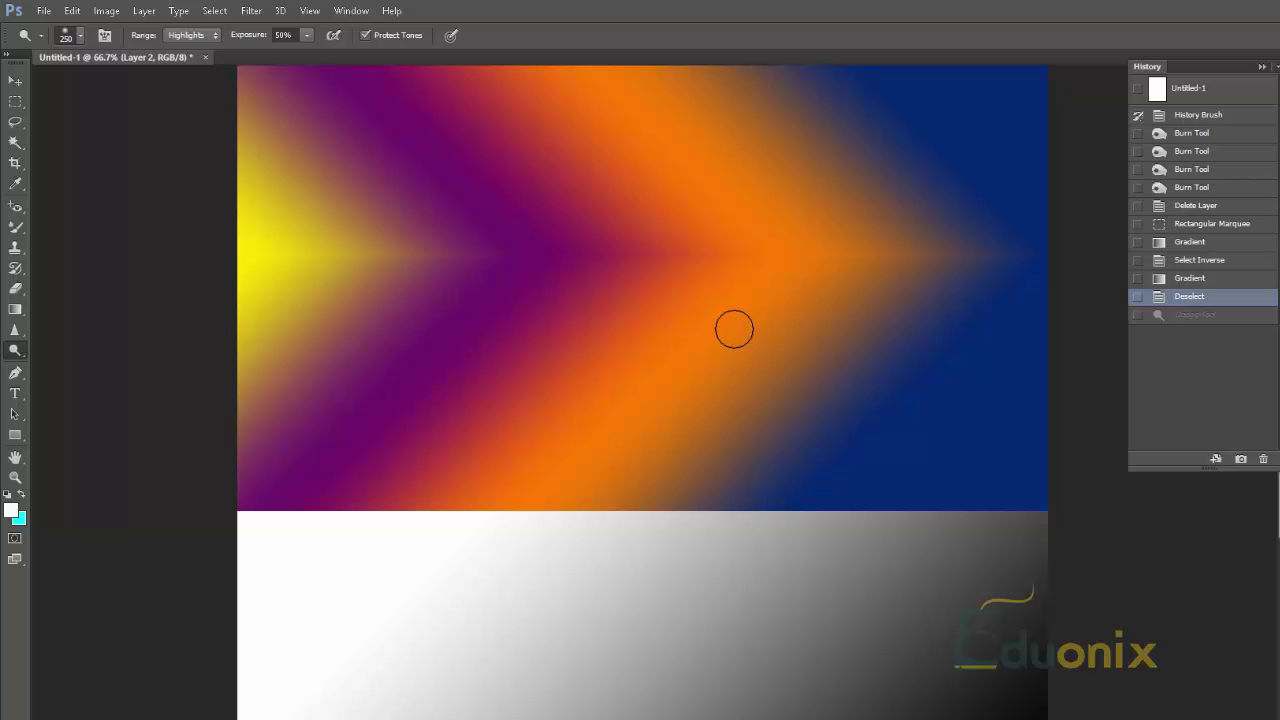
{"action": "key", "text": "ctrl+z"}
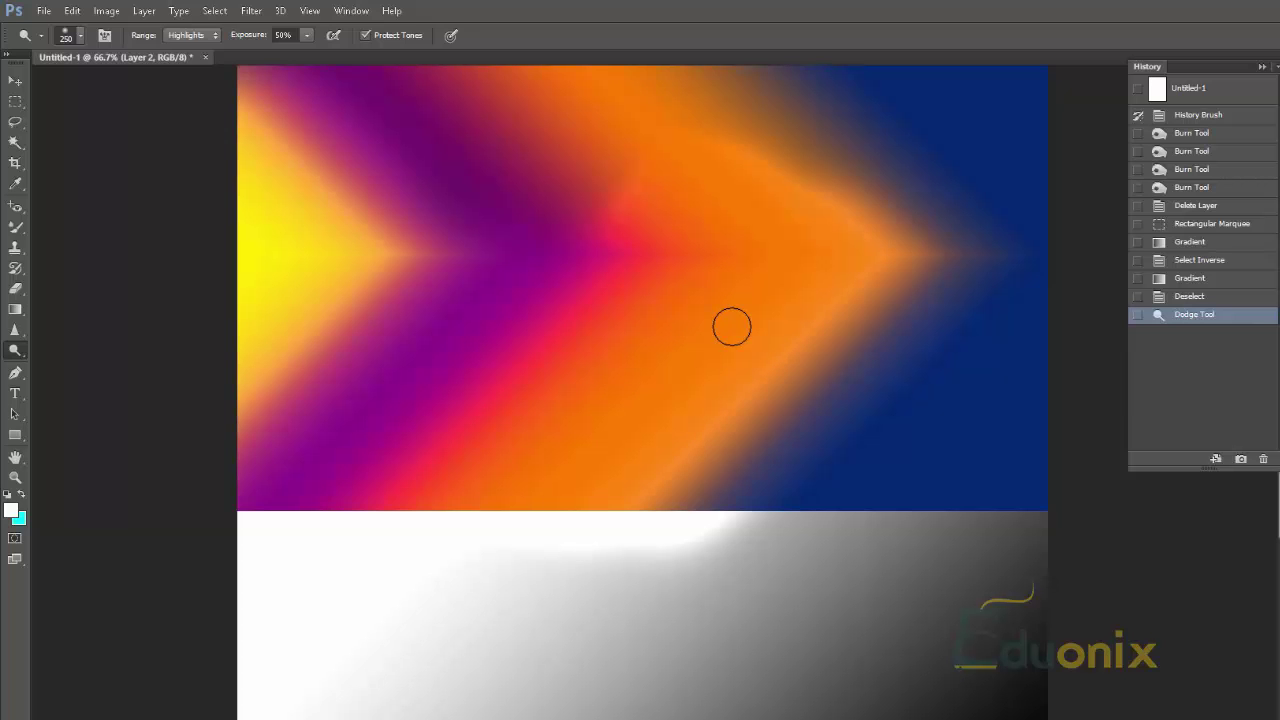
{"action": "key", "text": "z"}
{"action": "key", "text": "ctrl+z"}
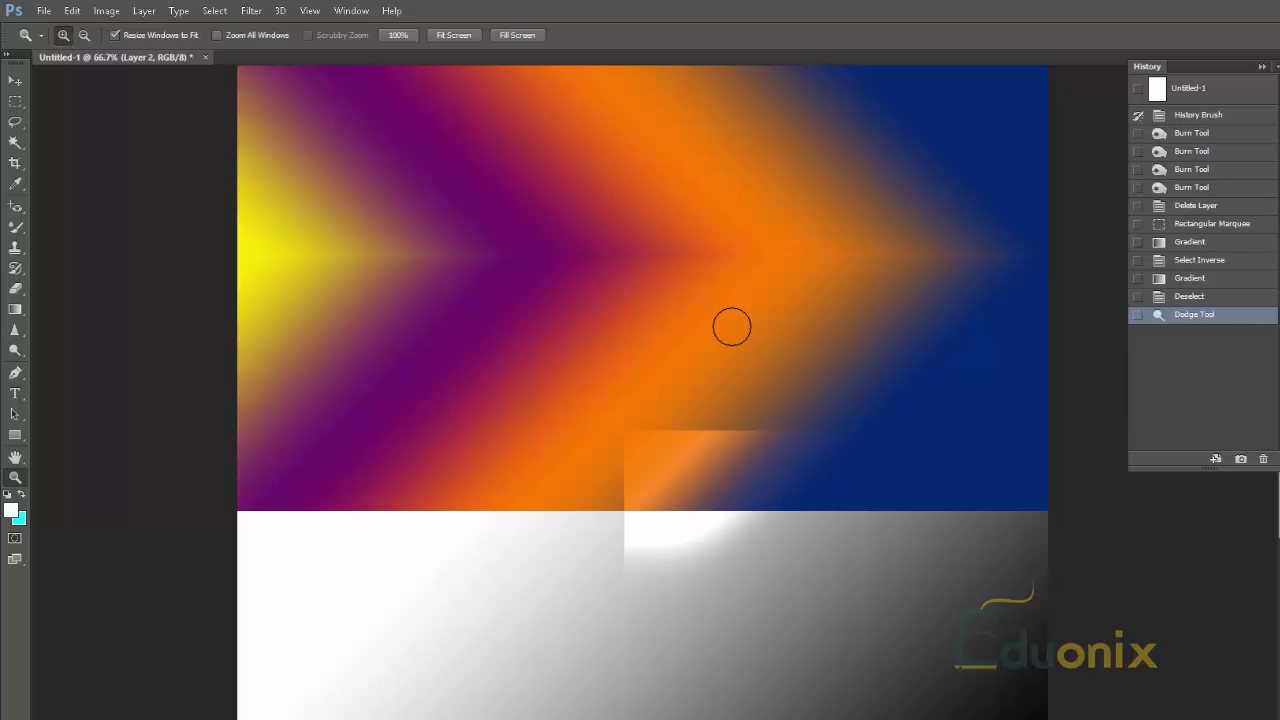
{"action": "key", "text": "ctrl+z"}
{"action": "key", "text": "ctrl+z"}
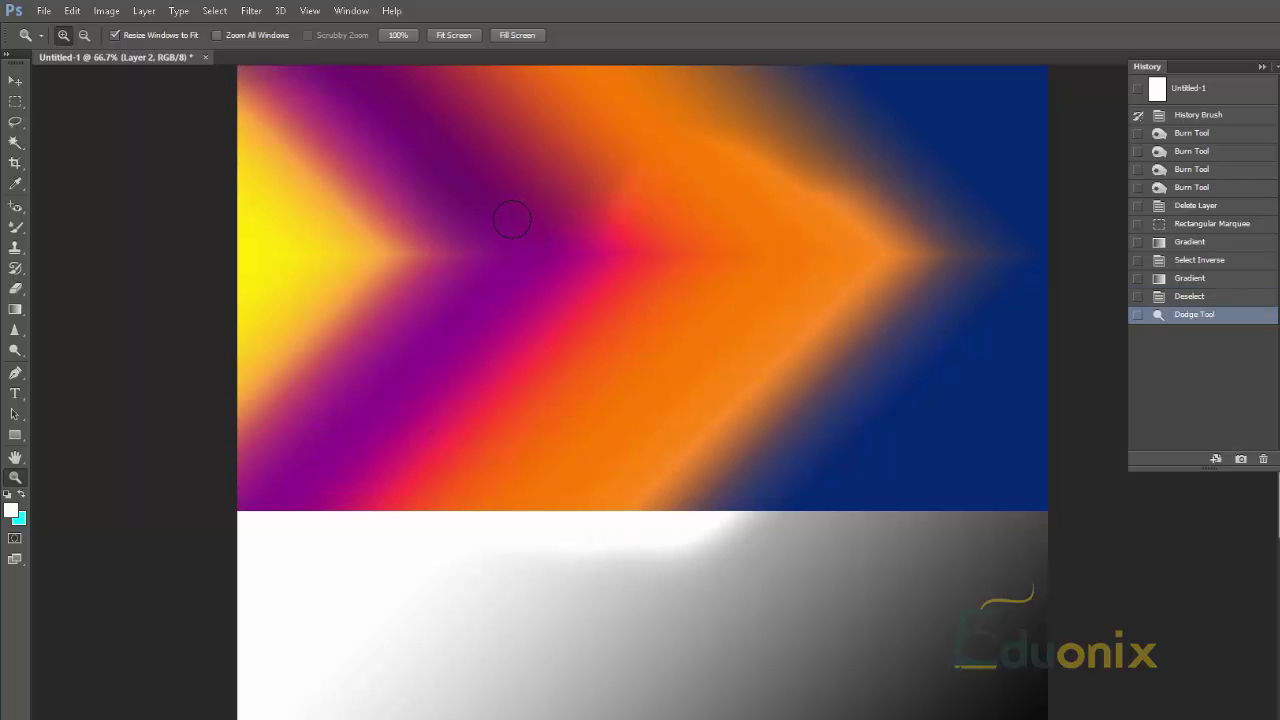
{"action": "key", "text": "ctrl+z"}
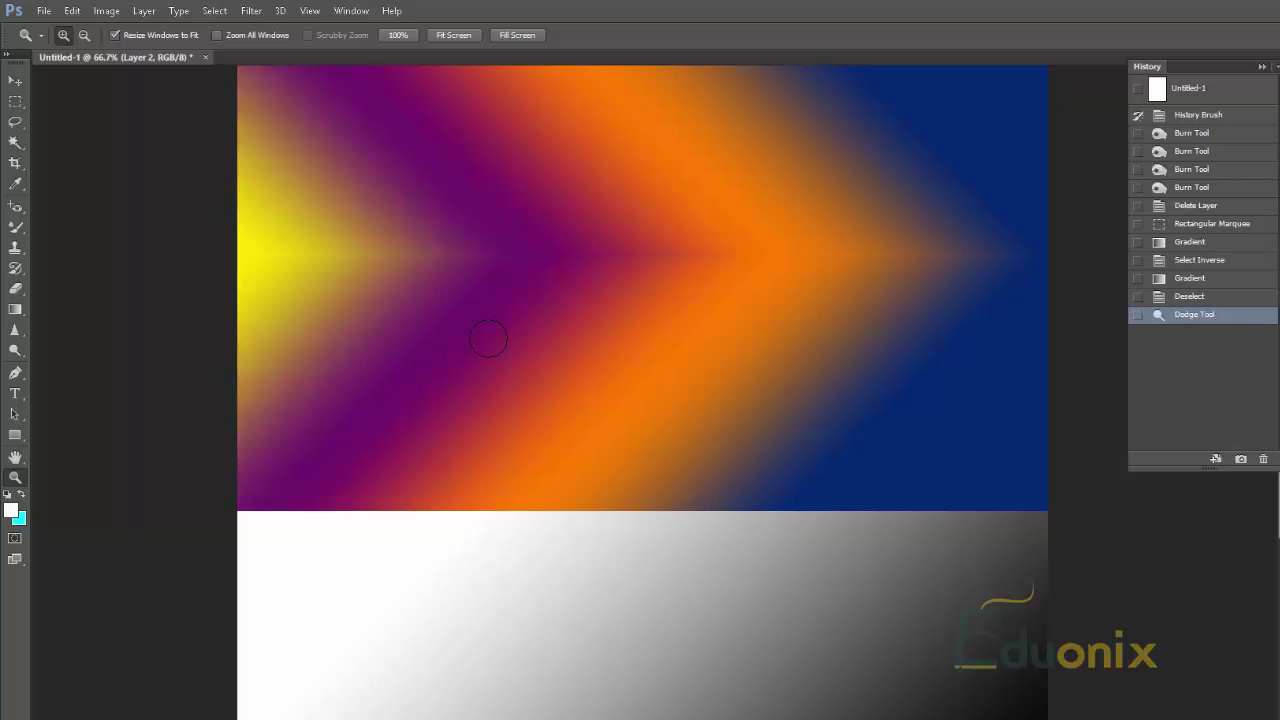
{"action": "key", "text": "ctrl+z"}
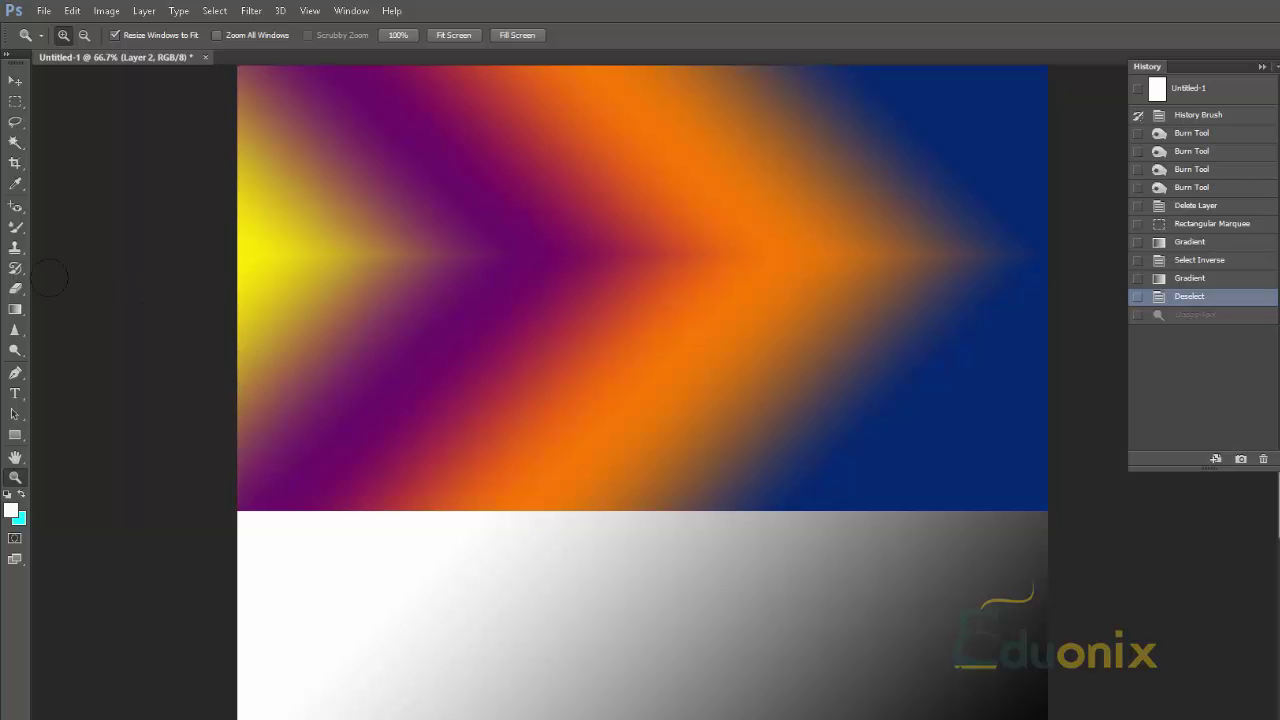
Return to the Dodge tool, set its range to Shadows, and dodge across the color and grayscale gradients.
{"action": "left_click_drag", "start_coordinate": [16, 350], "coordinate": [63, 346]}
{"action": "left_click", "coordinate": [190, 35]}
{"action": "left_click", "coordinate": [185, 47]}
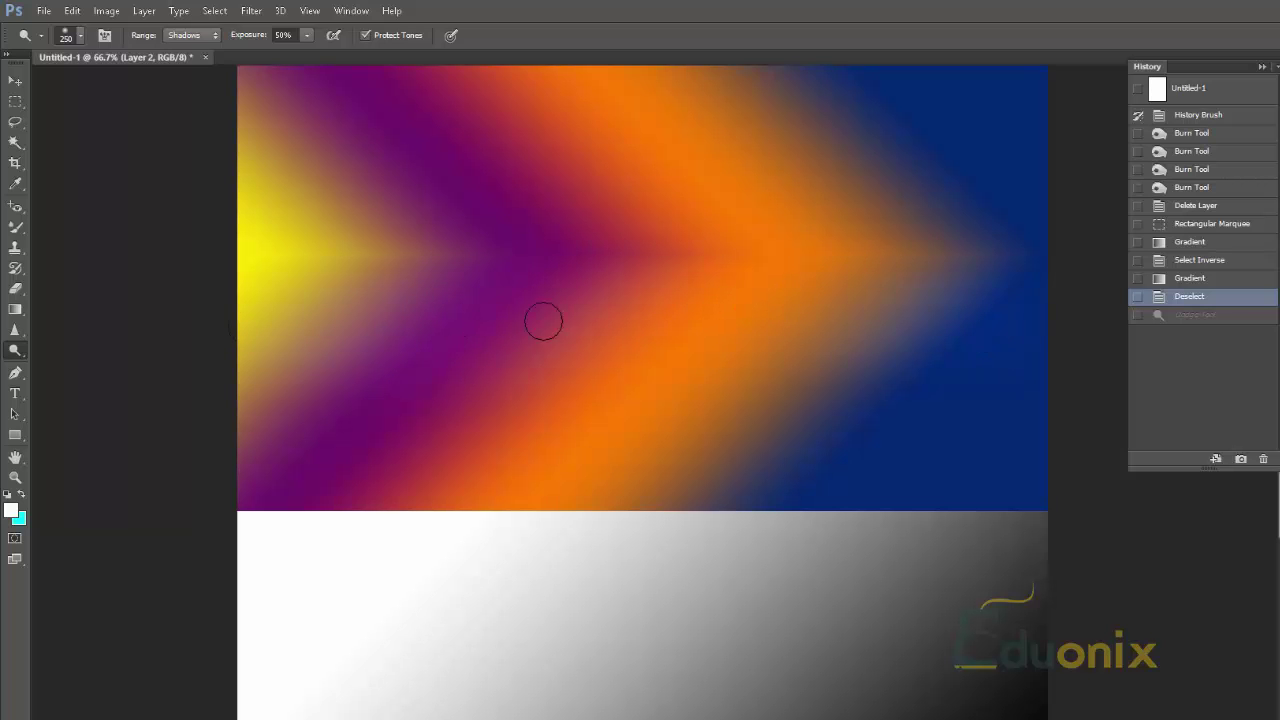
{"action": "left_click_drag", "start_coordinate": [270, 577], "coordinate": [911, 649]}
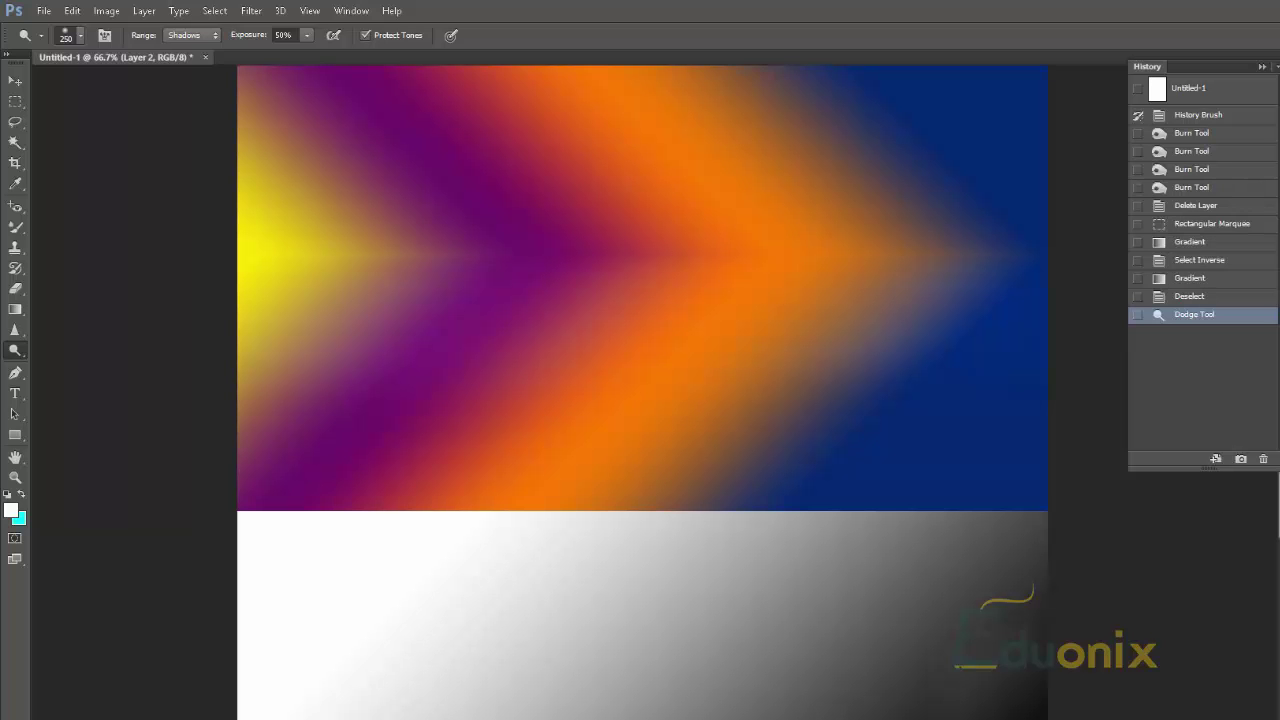
{"action": "left_click", "coordinate": [1221, 535]}
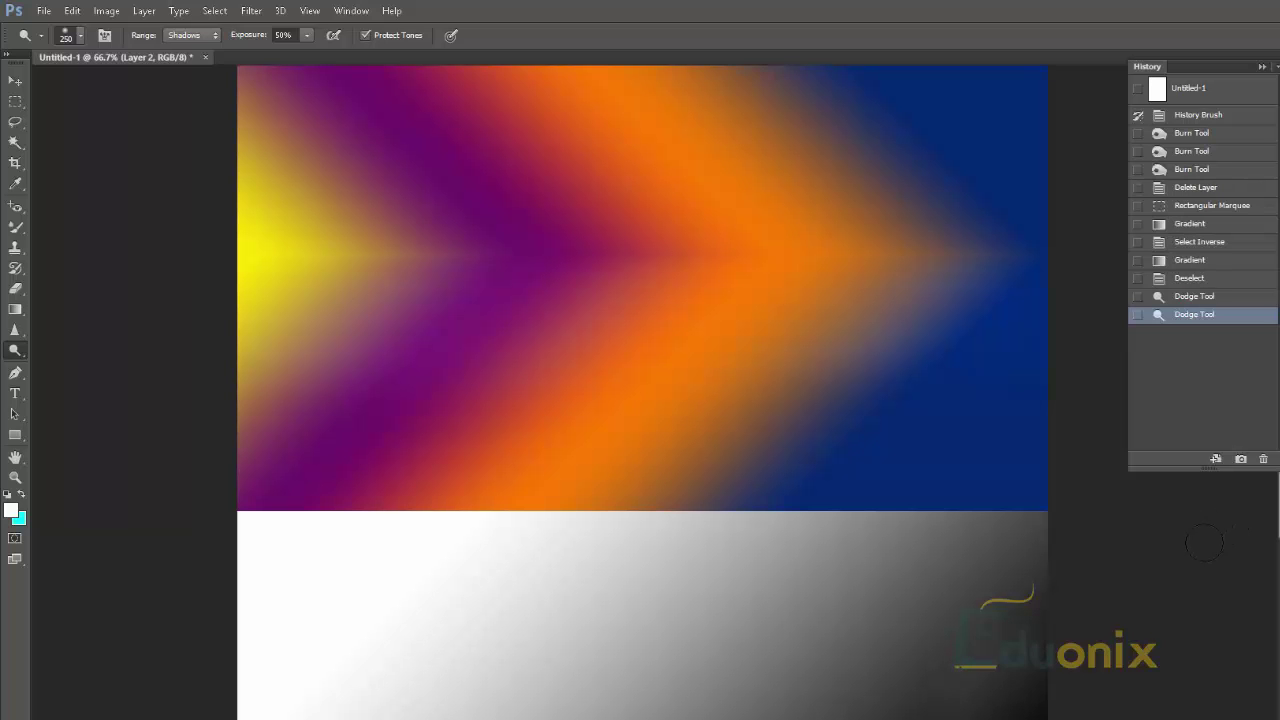
{"action": "left_click_drag", "start_coordinate": [998, 632], "coordinate": [937, 414]}
{"action": "key", "text": "ctrl+z"}
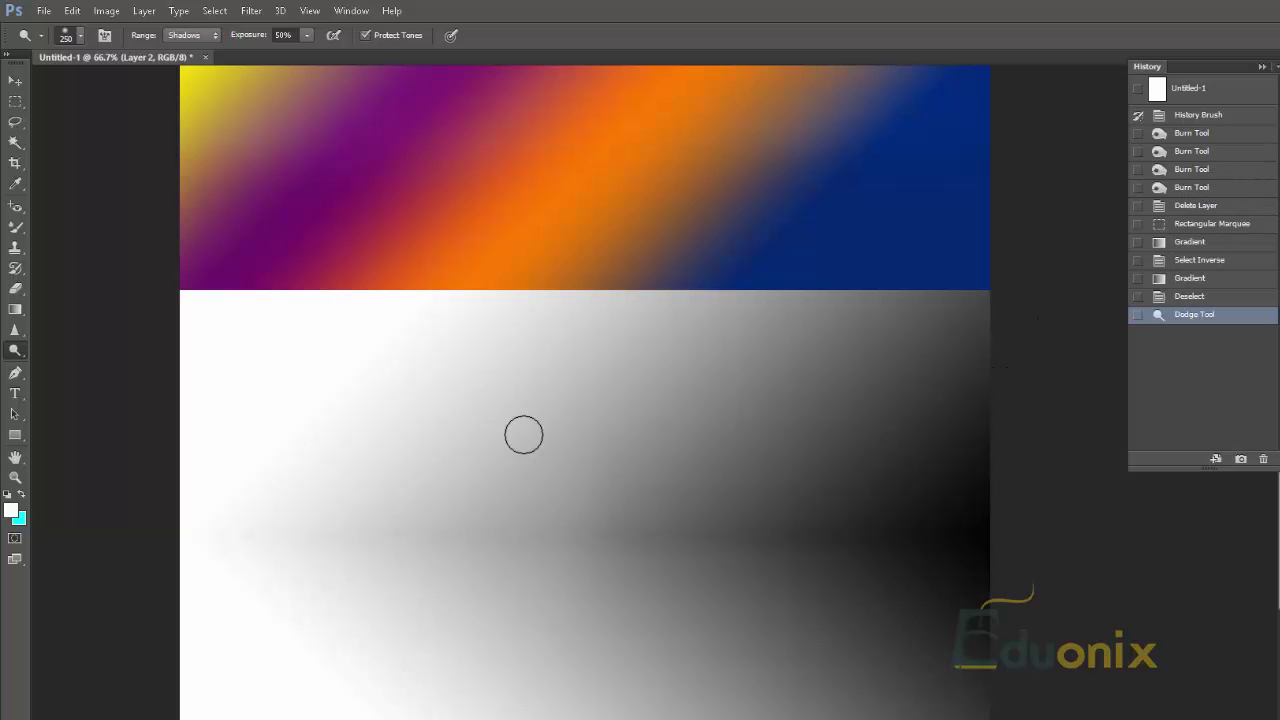
{"action": "left_click", "coordinate": [605, 273]}
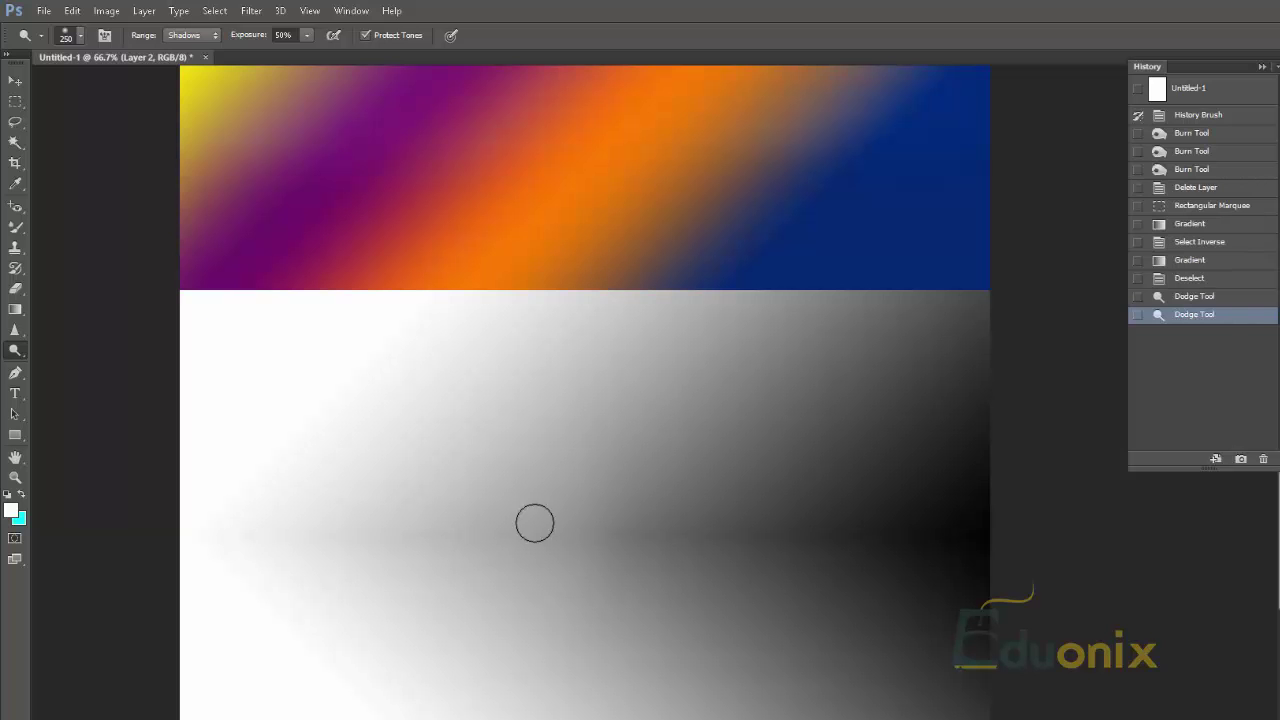
Set the Dodge range to Midtones and dodge horizontally across the upper part of the grayscale gradient.
{"action": "left_click", "coordinate": [180, 35]}
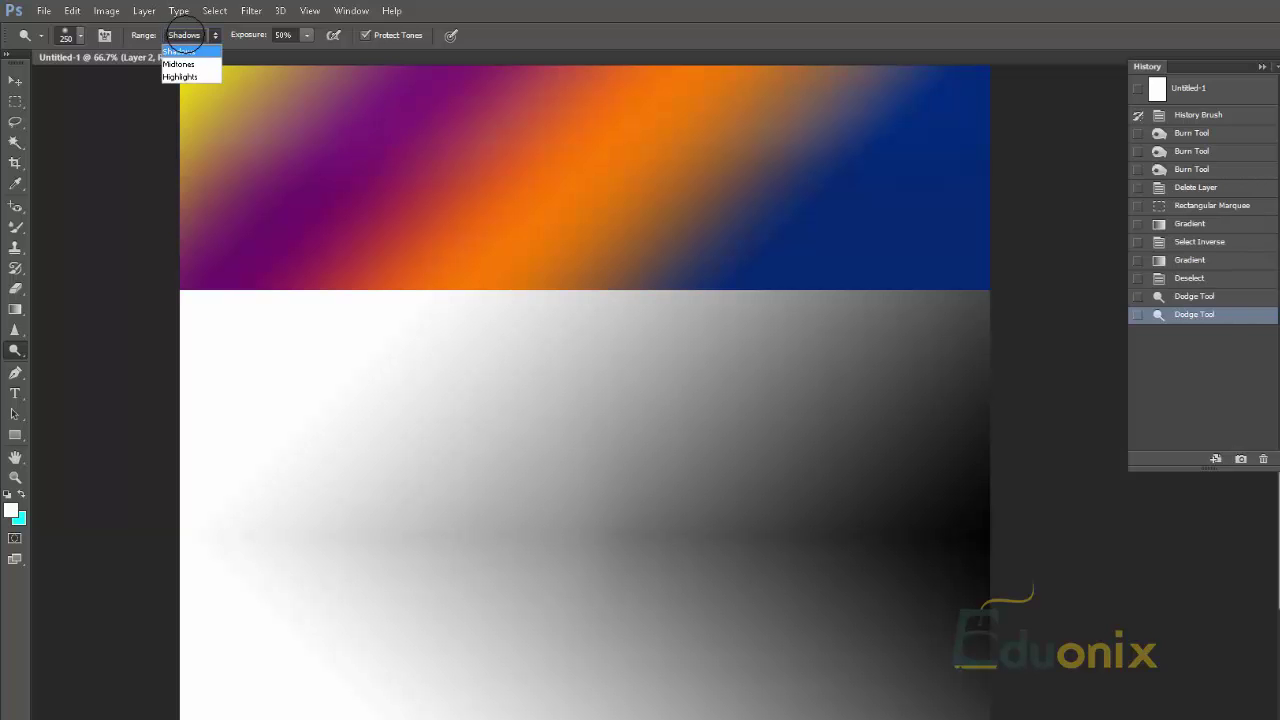
{"action": "left_click", "coordinate": [180, 64]}
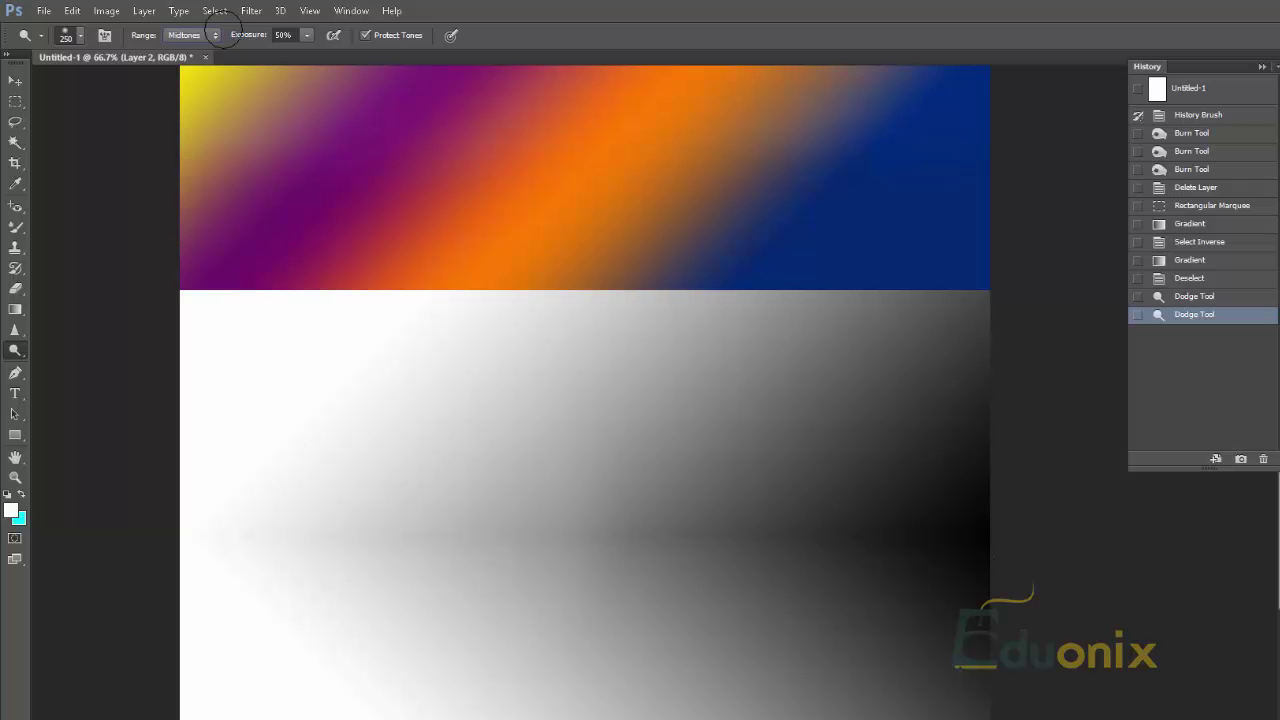
{"action": "left_click", "coordinate": [200, 35]}
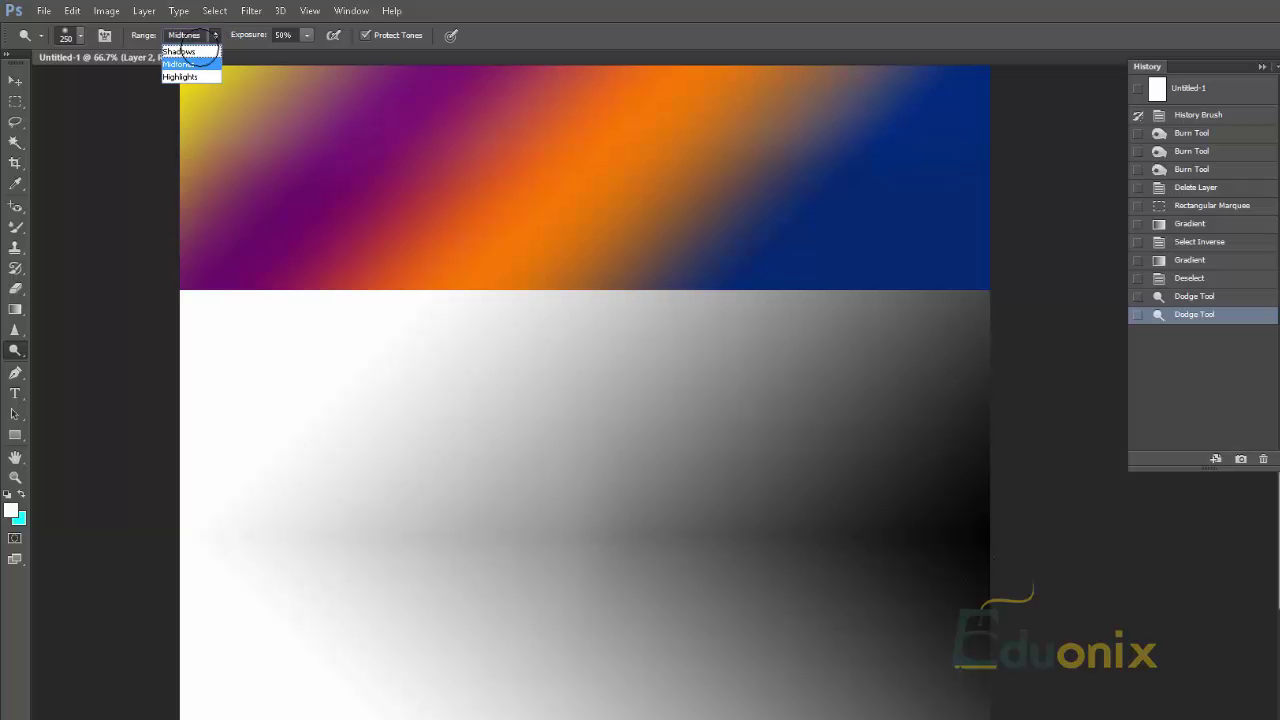
{"action": "left_click", "coordinate": [996, 360]}
{"action": "mouse_move", "coordinate": [958, 349]}
{"action": "left_mouse_down"}
{"action": "mouse_move", "coordinate": [648, 345]}
{"action": "mouse_move", "coordinate": [180, 374]}
{"action": "mouse_move", "coordinate": [297, 343]}
{"action": "left_mouse_up"}
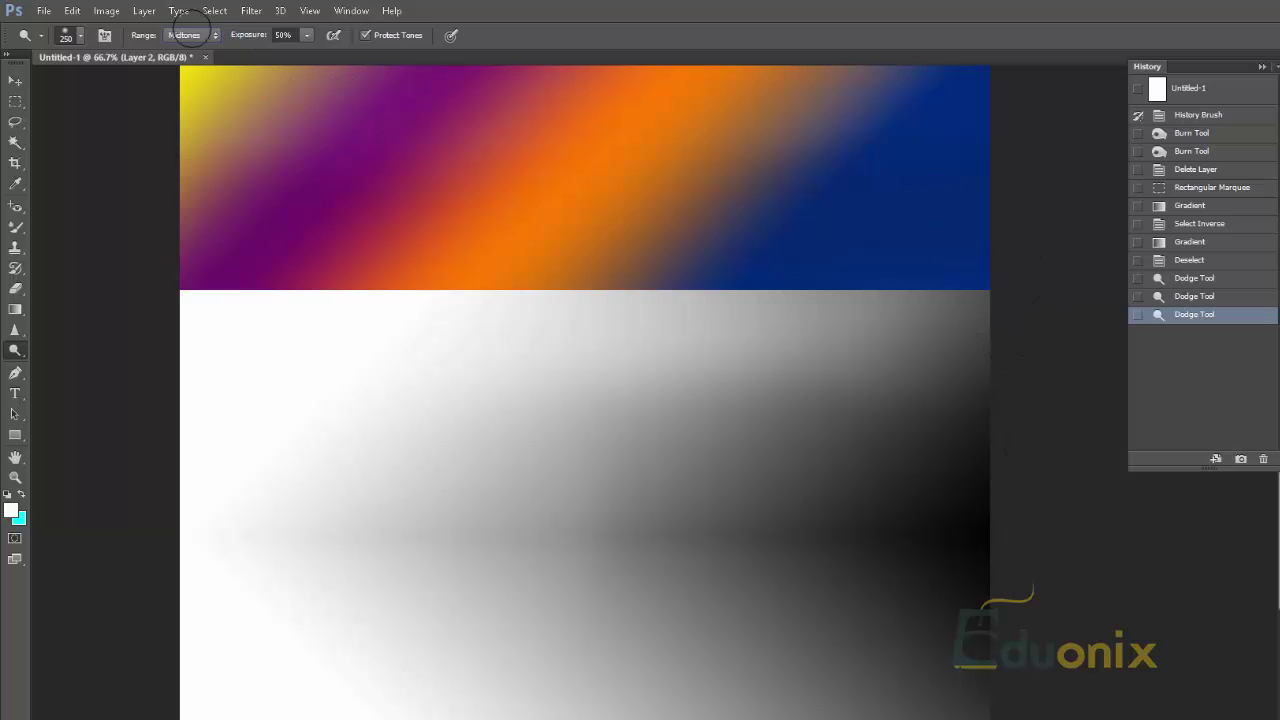
Set the Dodge range to Shadows and dodge the dark area above the grayscale gradient's center line.
{"action": "left_click", "coordinate": [185, 35]}
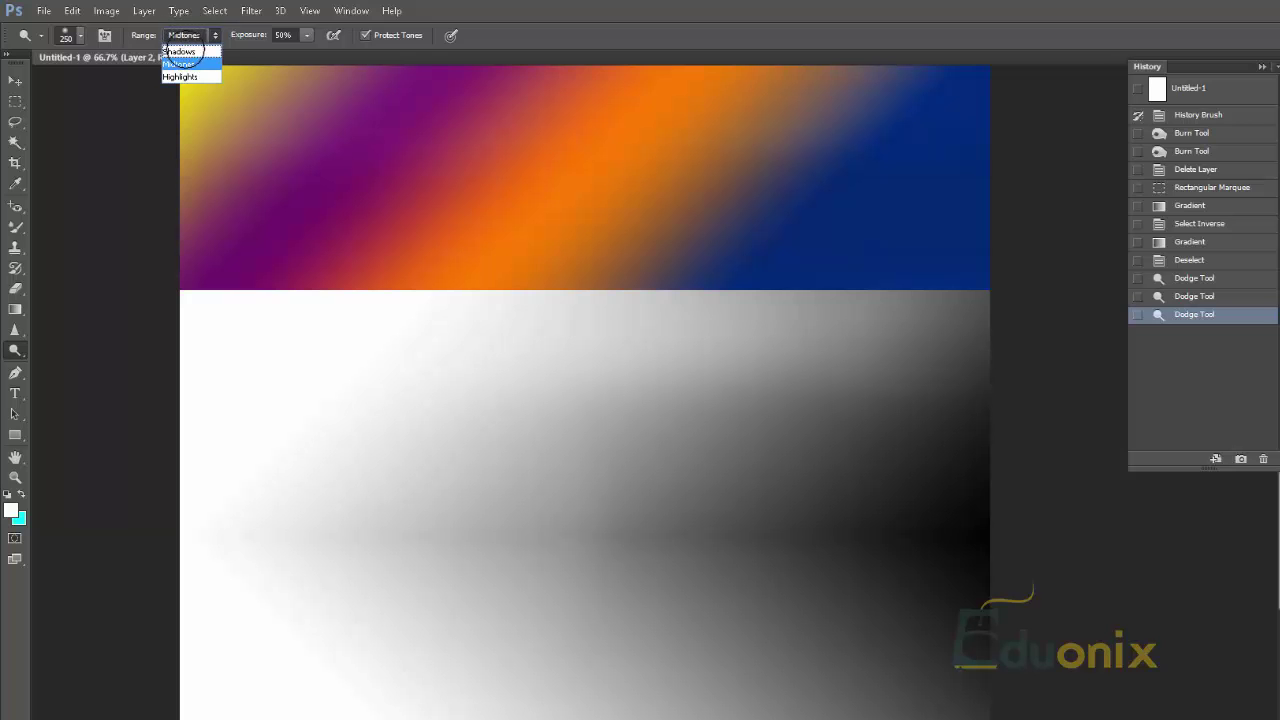
{"action": "left_click", "coordinate": [181, 51]}
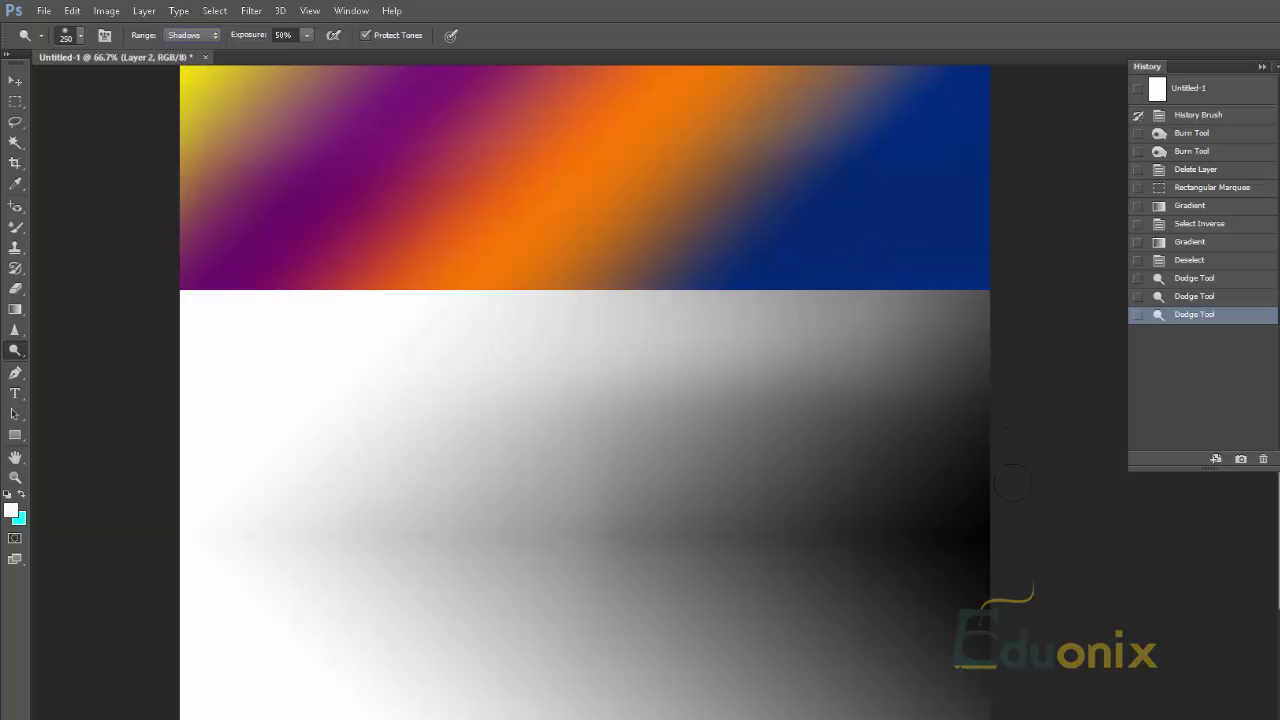
{"action": "mouse_move", "coordinate": [946, 457]}
{"action": "left_mouse_down"}
{"action": "mouse_move", "coordinate": [912, 460]}
{"action": "mouse_move", "coordinate": [1042, 488]}
{"action": "left_mouse_up"}
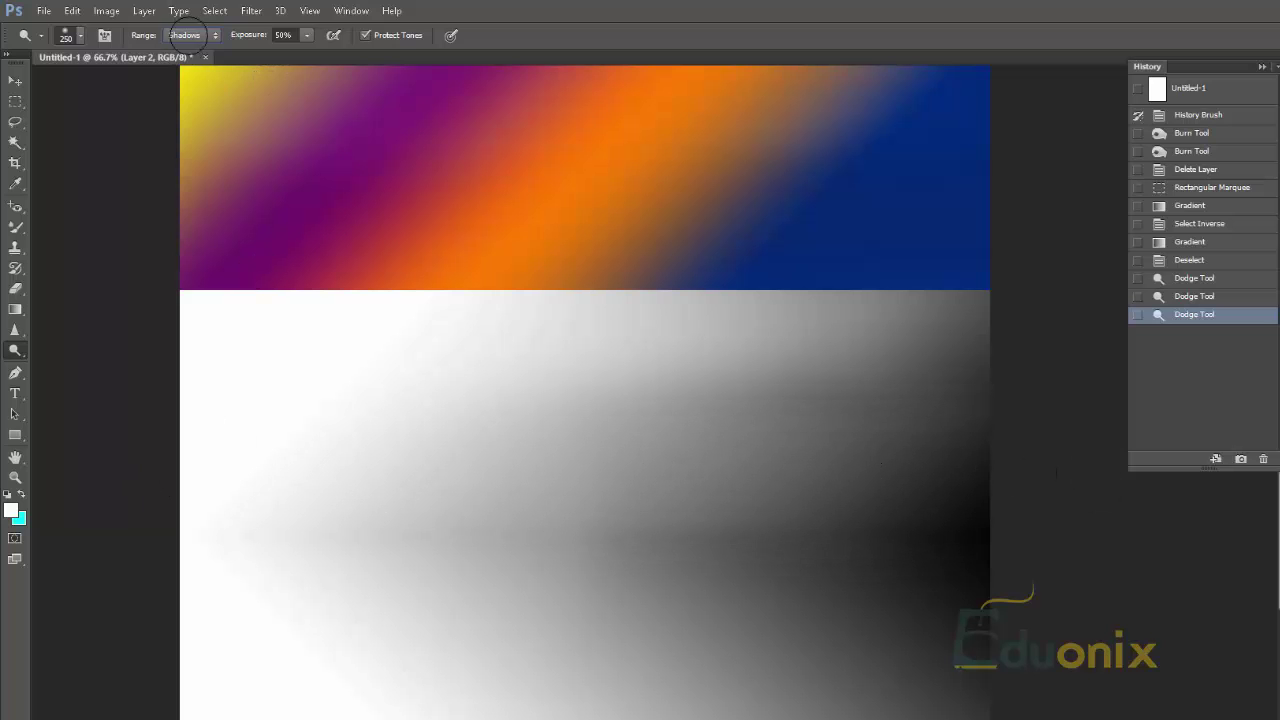
Set the Dodge range to Highlights and dodge across the lower half of the grayscale gradient.
{"action": "left_click", "coordinate": [190, 35]}
{"action": "left_click", "coordinate": [180, 51]}
{"action": "left_click", "coordinate": [190, 35]}
{"action": "left_click", "coordinate": [180, 77]}
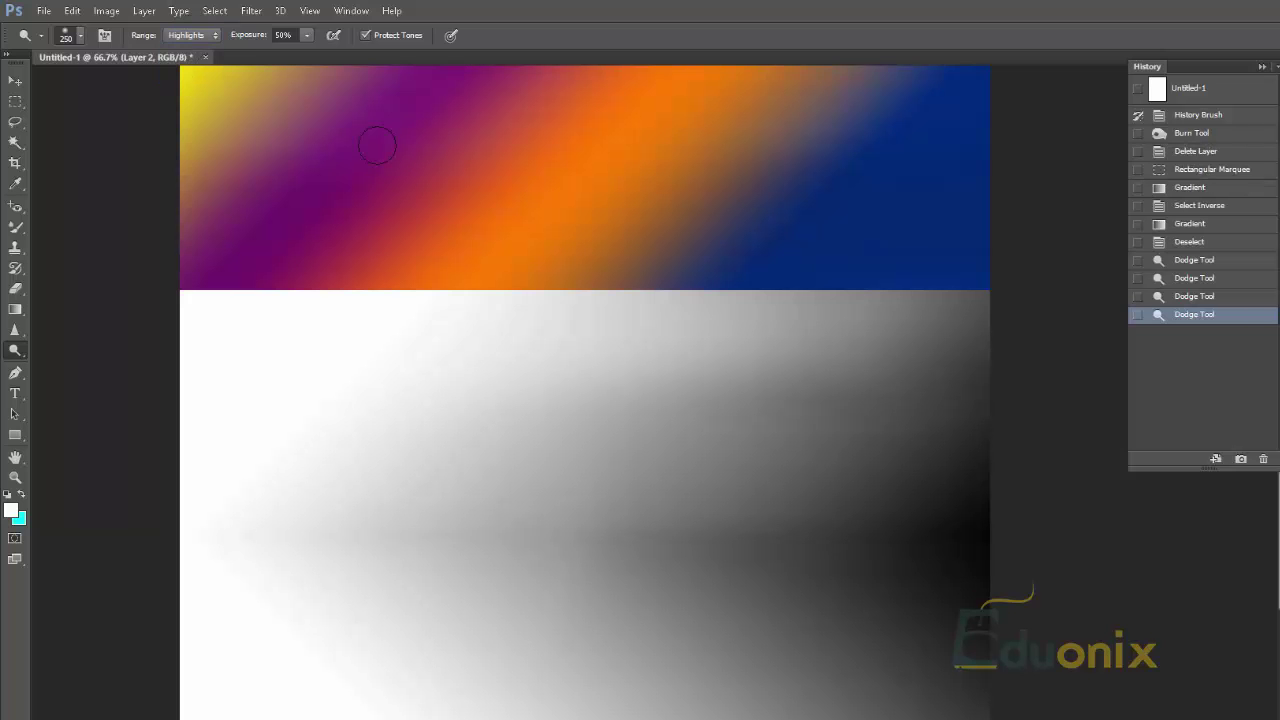
{"action": "left_click_drag", "start_coordinate": [831, 631], "coordinate": [560, 648]}
{"action": "mouse_move", "coordinate": [720, 624]}
{"action": "left_mouse_down"}
{"action": "mouse_move", "coordinate": [245, 634]}
{"action": "mouse_move", "coordinate": [789, 623]}
{"action": "mouse_move", "coordinate": [232, 660]}
{"action": "mouse_move", "coordinate": [439, 625]}
{"action": "left_mouse_up"}
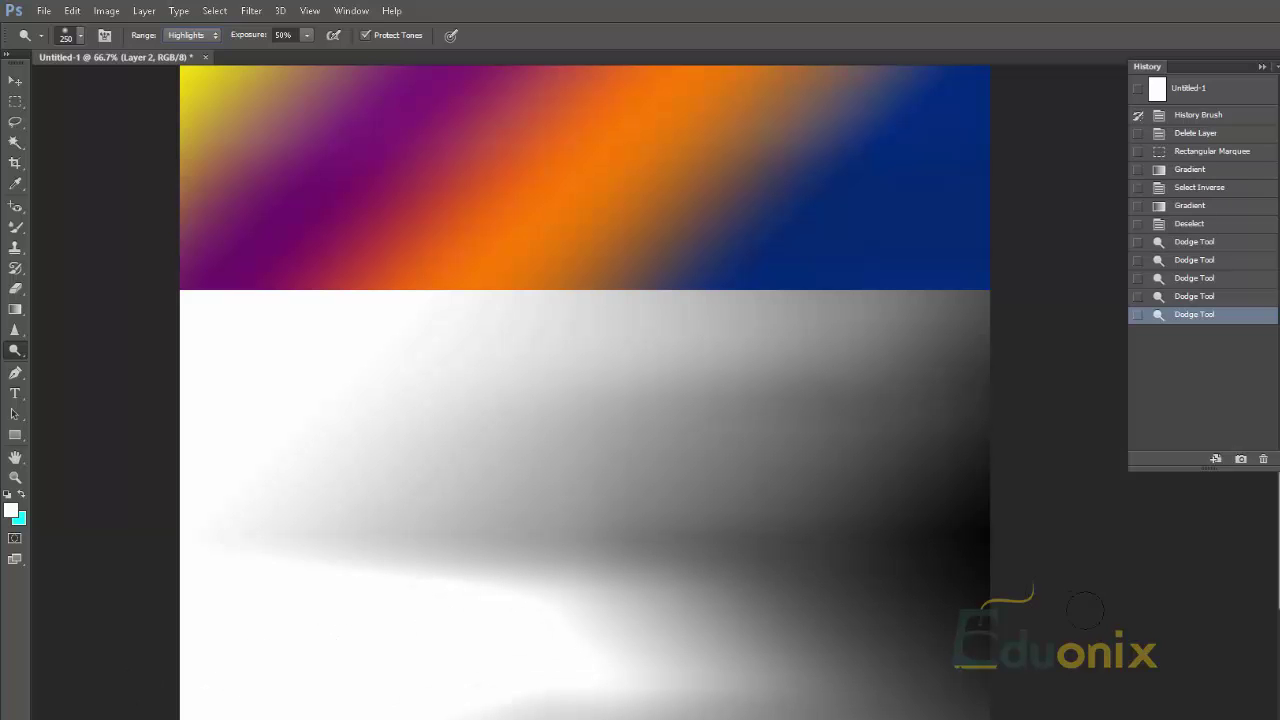
{"action": "left_click_drag", "start_coordinate": [1020, 661], "coordinate": [1028, 650]}
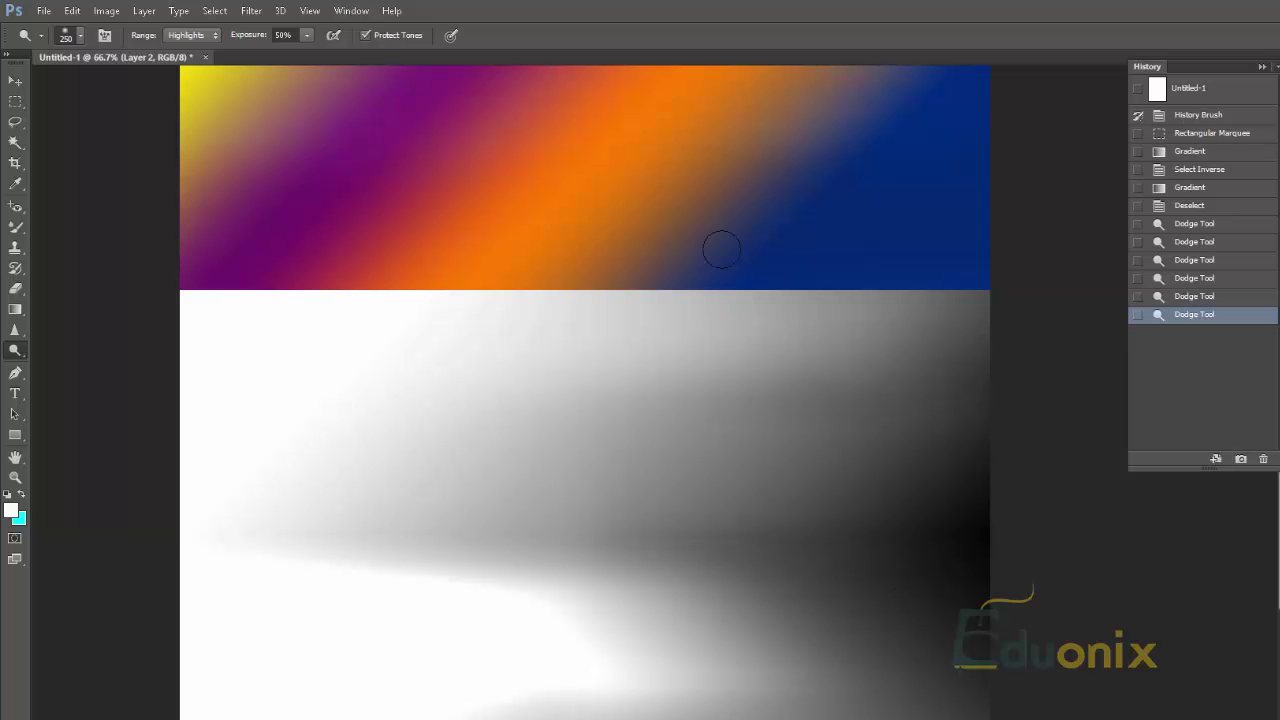
Dodge the lower purple, orange and blue bands of the color gradient with repeated strokes in the Highlights range.
{"action": "scroll", "coordinate": [749, 560], "scroll_direction": "up", "scroll_amount": 5}
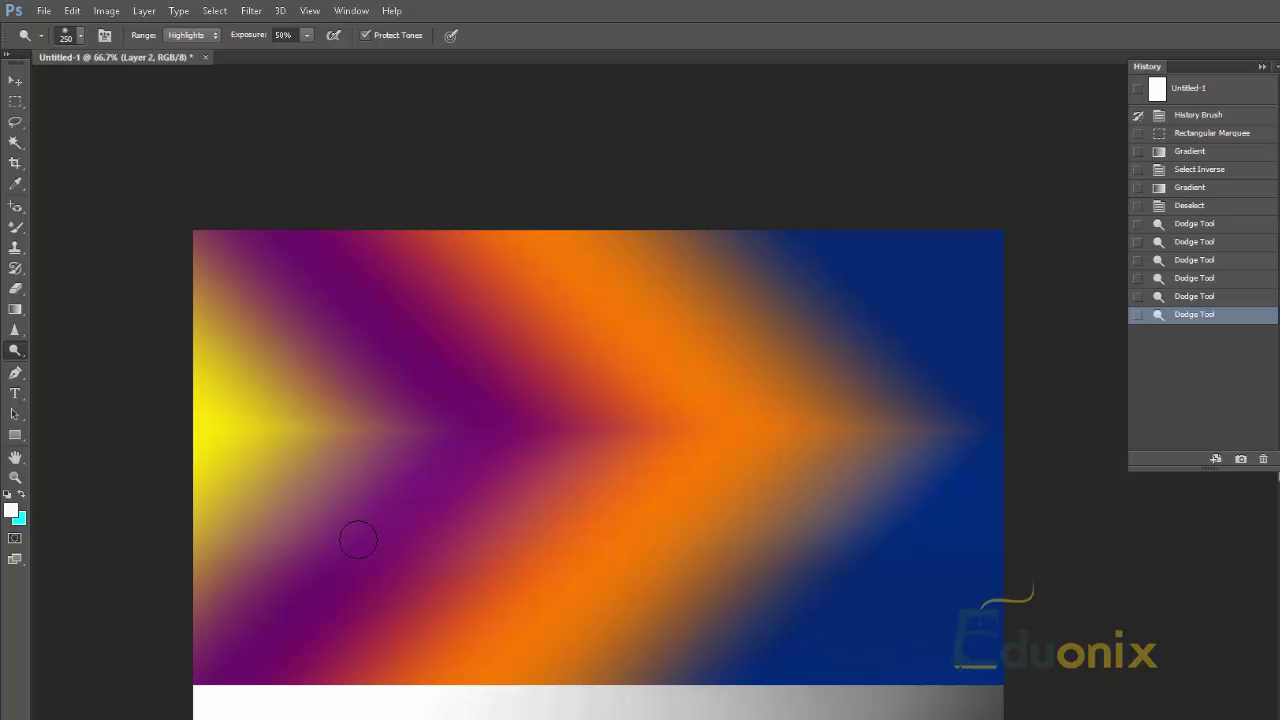
{"action": "mouse_move", "coordinate": [268, 529]}
{"action": "left_mouse_down"}
{"action": "mouse_move", "coordinate": [561, 559]}
{"action": "mouse_move", "coordinate": [676, 555]}
{"action": "mouse_move", "coordinate": [1042, 527]}
{"action": "mouse_move", "coordinate": [1108, 499]}
{"action": "left_mouse_up"}
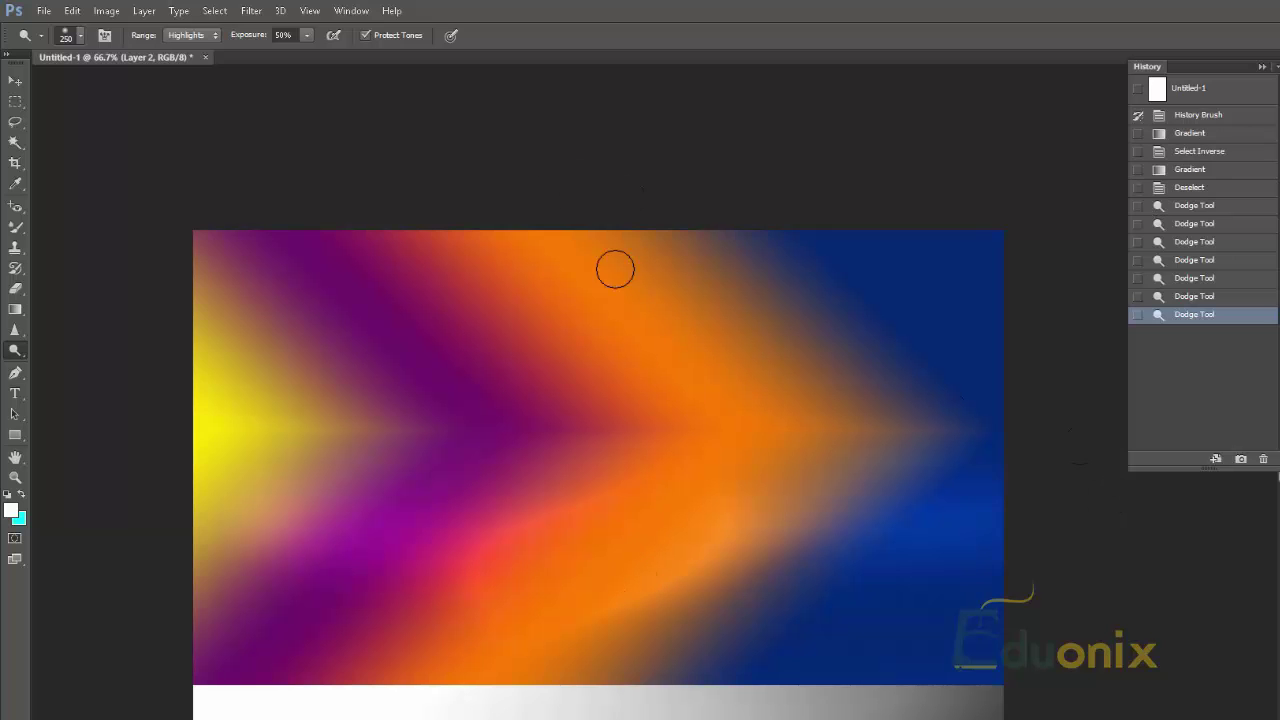
{"action": "mouse_move", "coordinate": [263, 423]}
{"action": "left_mouse_down"}
{"action": "mouse_move", "coordinate": [313, 414]}
{"action": "mouse_move", "coordinate": [276, 521]}
{"action": "mouse_move", "coordinate": [236, 497]}
{"action": "mouse_move", "coordinate": [265, 321]}
{"action": "mouse_move", "coordinate": [224, 603]}
{"action": "mouse_move", "coordinate": [255, 259]}
{"action": "mouse_move", "coordinate": [270, 480]}
{"action": "mouse_move", "coordinate": [292, 539]}
{"action": "mouse_move", "coordinate": [354, 292]}
{"action": "mouse_move", "coordinate": [346, 548]}
{"action": "mouse_move", "coordinate": [389, 350]}
{"action": "mouse_move", "coordinate": [422, 468]}
{"action": "mouse_move", "coordinate": [459, 496]}
{"action": "mouse_move", "coordinate": [498, 505]}
{"action": "mouse_move", "coordinate": [880, 461]}
{"action": "left_mouse_up"}
{"action": "mouse_move", "coordinate": [717, 586]}
{"action": "left_mouse_down"}
{"action": "mouse_move", "coordinate": [726, 217]}
{"action": "mouse_move", "coordinate": [688, 204]}
{"action": "left_mouse_up"}
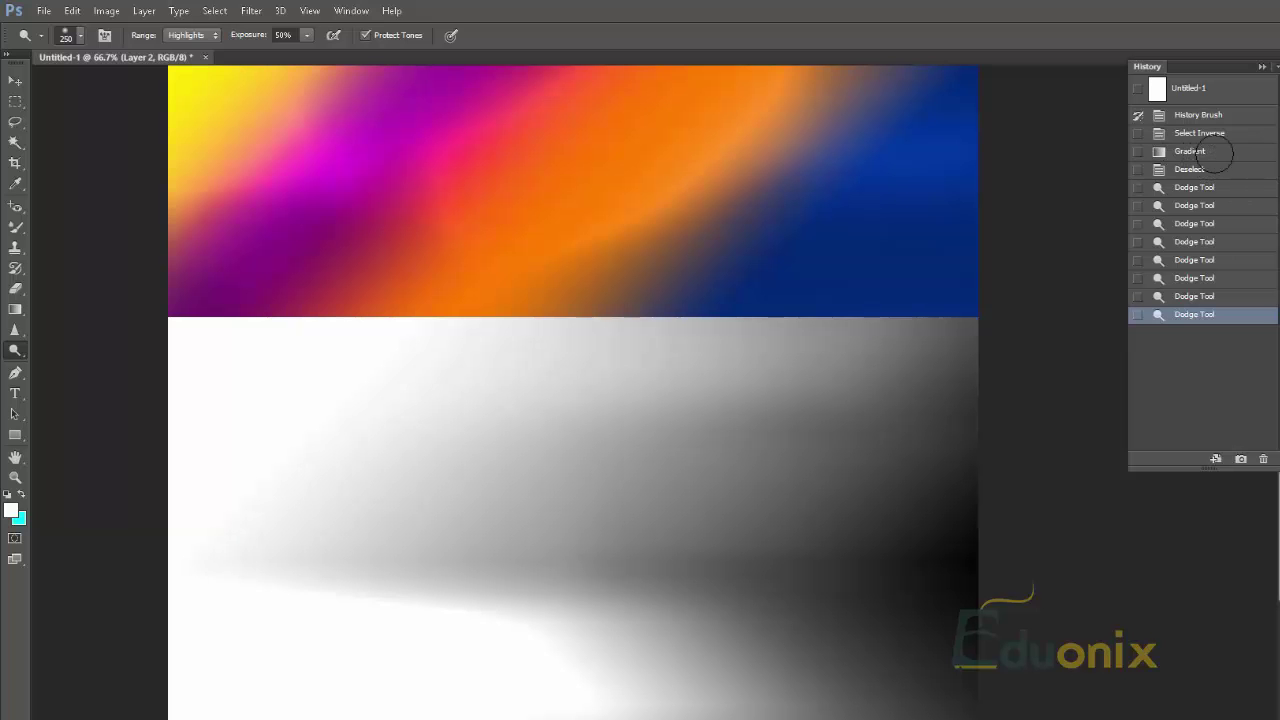
Revert the document to the History Brush state so the portrait replaces the gradients.
{"action": "left_click", "coordinate": [1213, 115]}
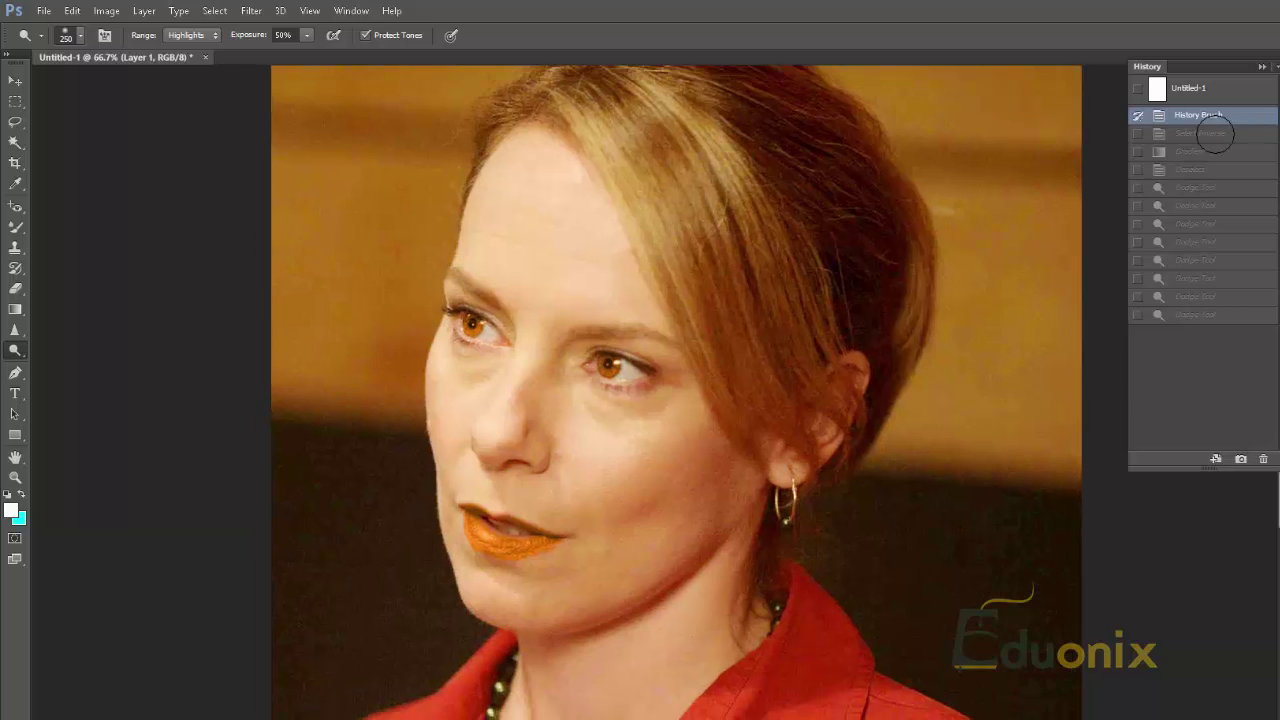
{"action": "left_click", "coordinate": [1206, 133]}
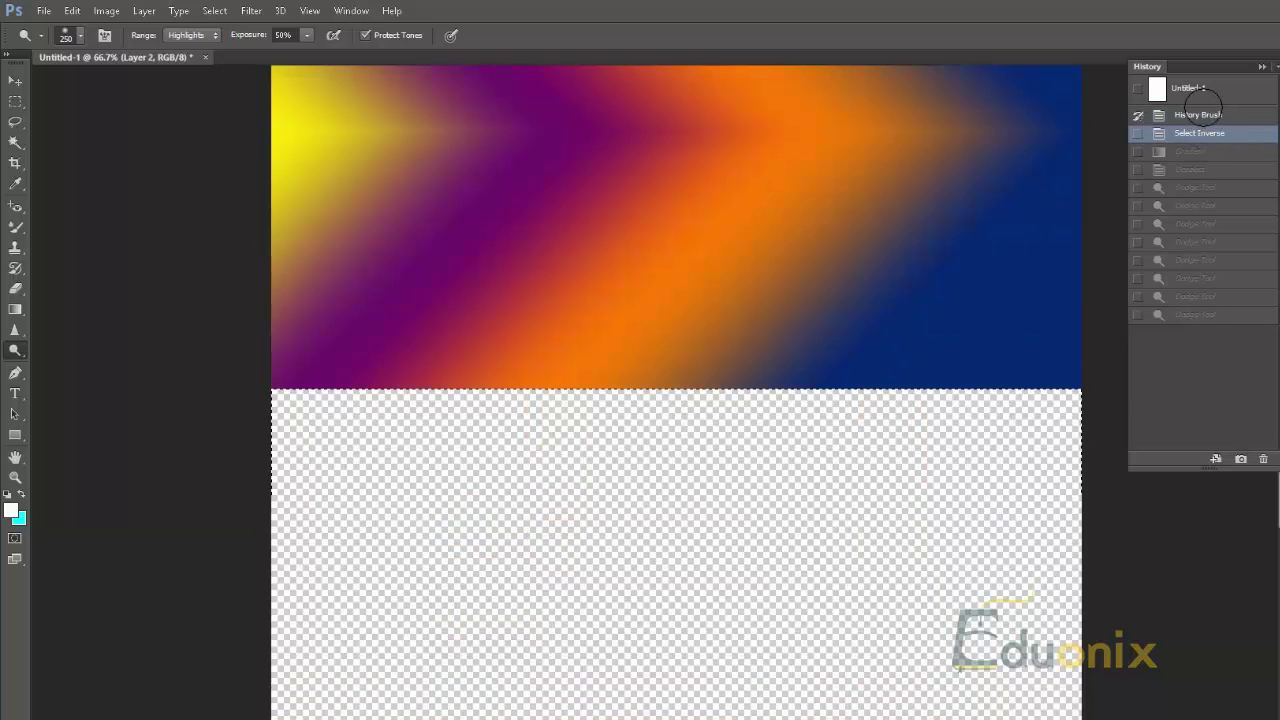
{"action": "left_click", "coordinate": [1213, 115]}
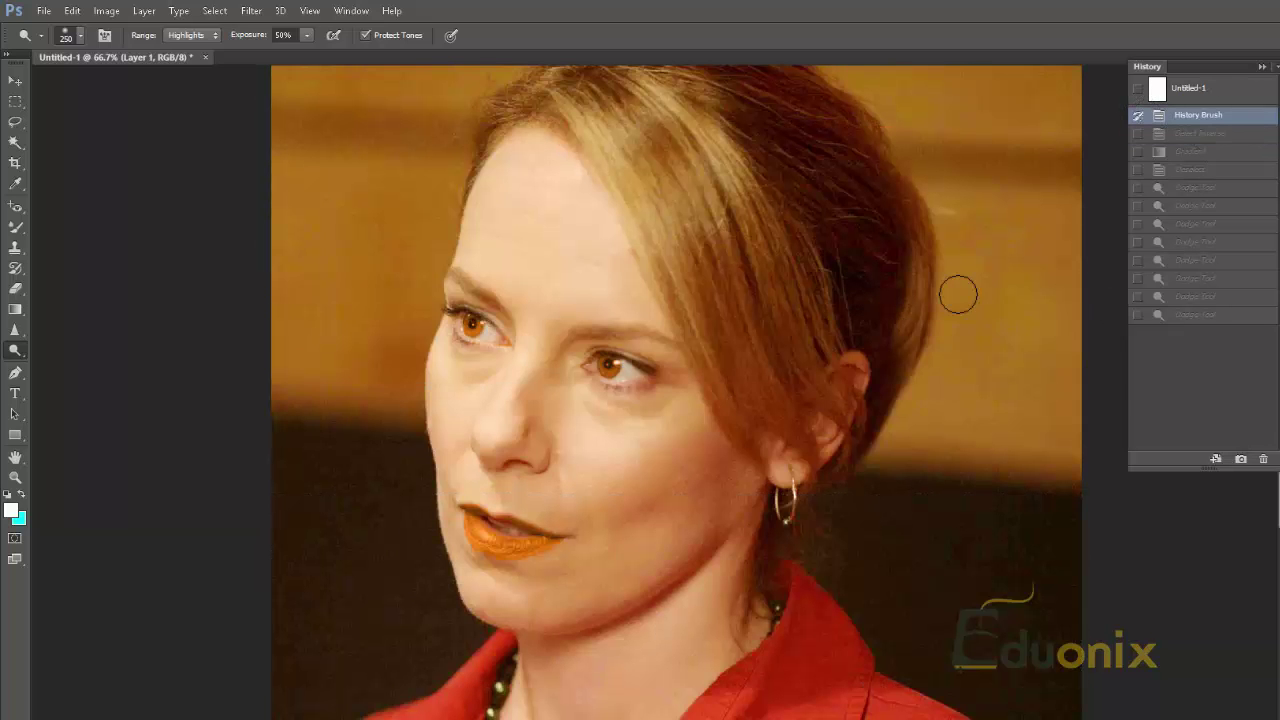
{"action": "left_click_drag", "start_coordinate": [723, 457], "coordinate": [777, 466]}
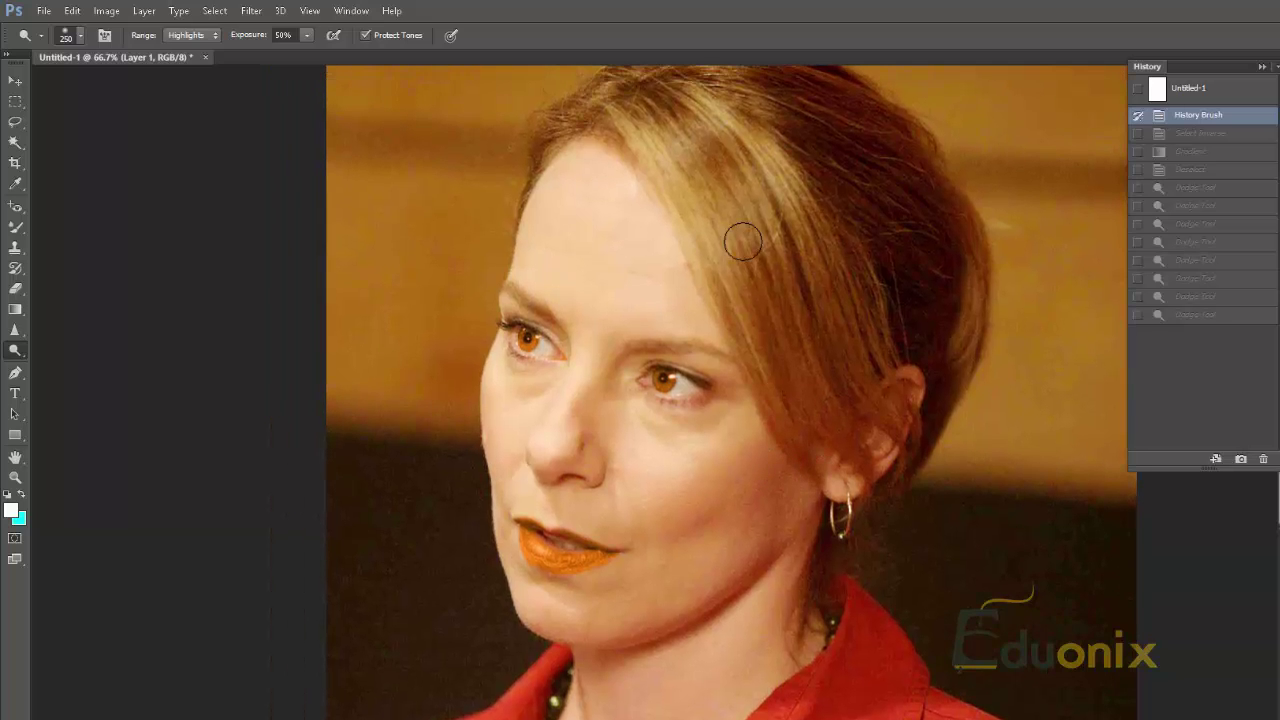
{"action": "mouse_move", "coordinate": [752, 255]}
{"action": "left_mouse_down"}
{"action": "mouse_move", "coordinate": [694, 471]}
{"action": "mouse_move", "coordinate": [706, 209]}
{"action": "mouse_move", "coordinate": [684, 218]}
{"action": "mouse_move", "coordinate": [664, 289]}
{"action": "left_mouse_up"}
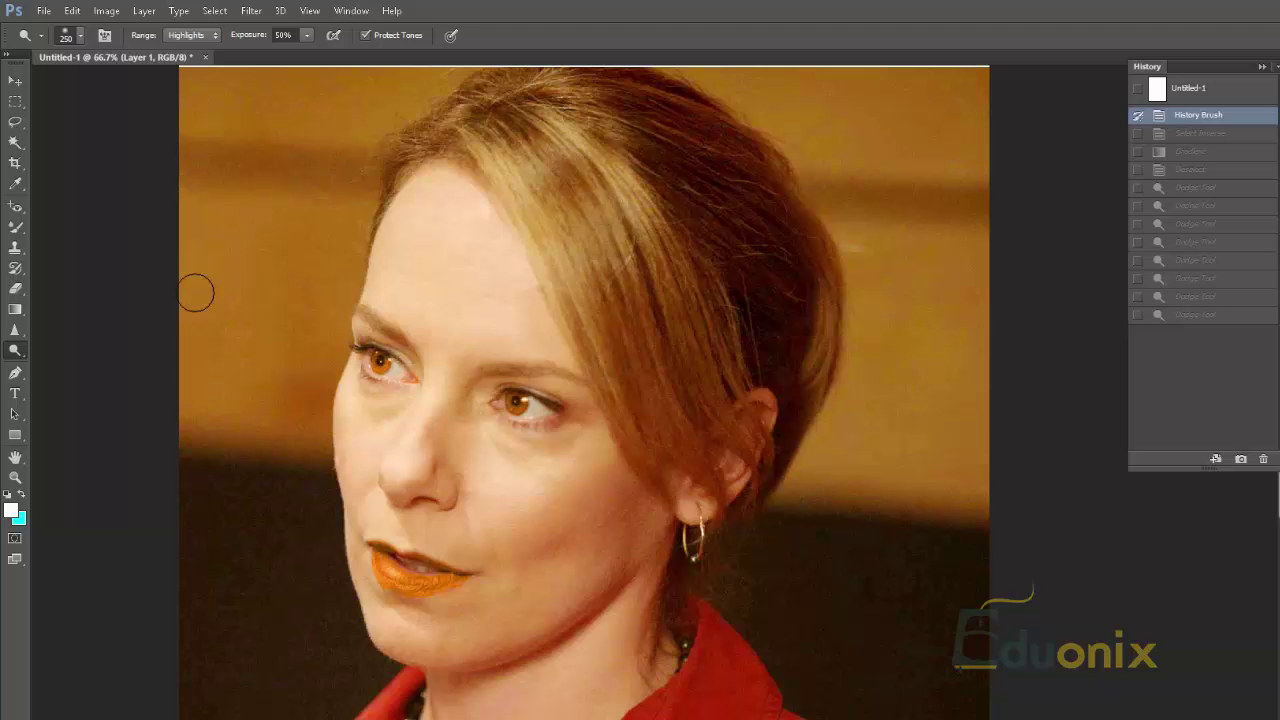
Switch to the Burn tool and darken the hair around the ear and the earlobe in the Highlights range at 50% exposure.
{"action": "left_click_drag", "start_coordinate": [15, 349], "coordinate": [62, 361]}
{"action": "mouse_move", "coordinate": [606, 351]}
{"action": "left_mouse_down"}
{"action": "mouse_move", "coordinate": [661, 463]}
{"action": "mouse_move", "coordinate": [618, 408]}
{"action": "mouse_move", "coordinate": [676, 489]}
{"action": "mouse_move", "coordinate": [682, 419]}
{"action": "mouse_move", "coordinate": [632, 372]}
{"action": "mouse_move", "coordinate": [637, 435]}
{"action": "mouse_move", "coordinate": [694, 505]}
{"action": "mouse_move", "coordinate": [657, 376]}
{"action": "mouse_move", "coordinate": [688, 451]}
{"action": "mouse_move", "coordinate": [695, 398]}
{"action": "mouse_move", "coordinate": [647, 386]}
{"action": "mouse_move", "coordinate": [650, 413]}
{"action": "mouse_move", "coordinate": [737, 481]}
{"action": "mouse_move", "coordinate": [714, 448]}
{"action": "left_mouse_up"}
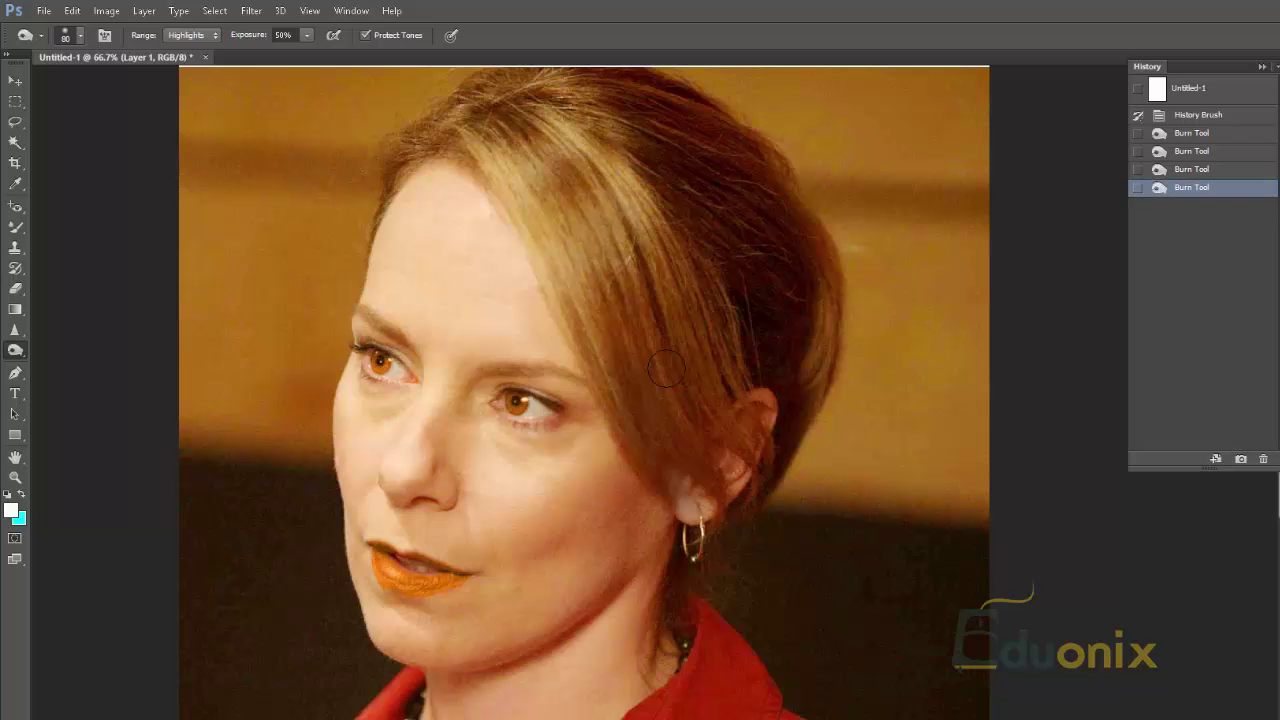
{"action": "left_click_drag", "start_coordinate": [784, 416], "coordinate": [766, 385]}
{"action": "mouse_move", "coordinate": [668, 307]}
{"action": "left_mouse_down"}
{"action": "mouse_move", "coordinate": [681, 364]}
{"action": "mouse_move", "coordinate": [790, 420]}
{"action": "left_mouse_up"}
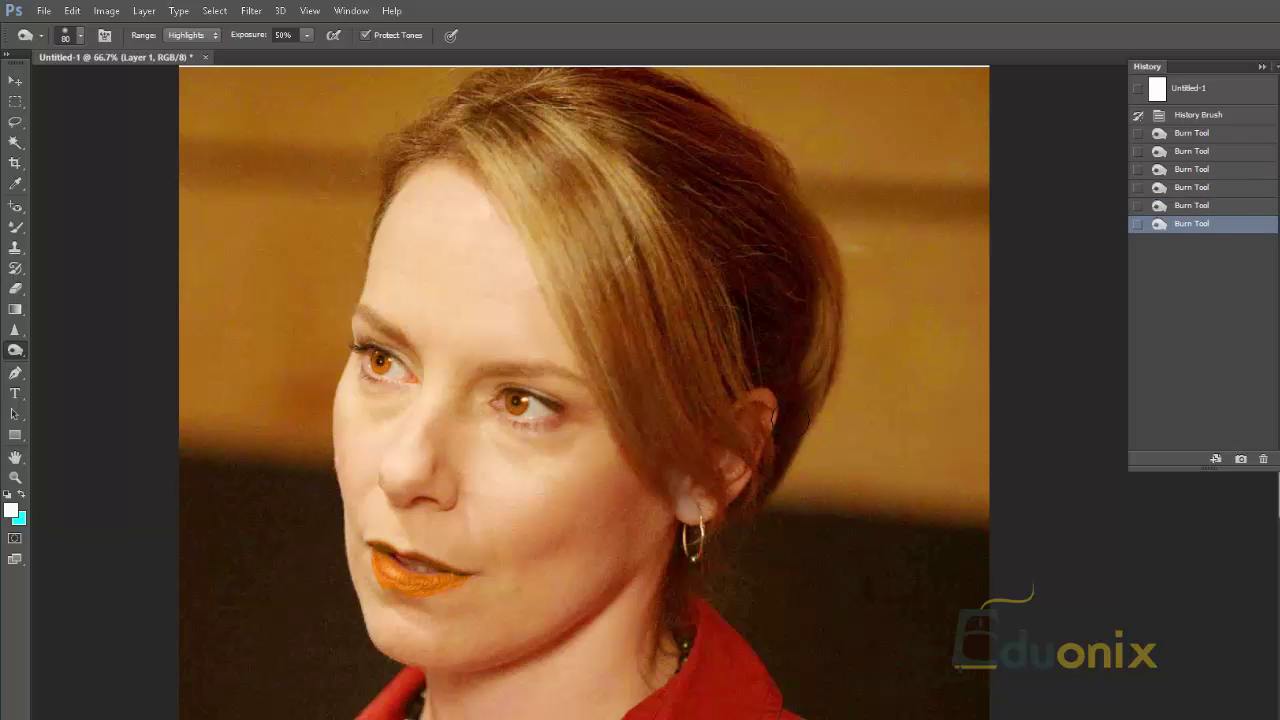
{"action": "left_click_drag", "start_coordinate": [710, 306], "coordinate": [716, 334]}
{"action": "mouse_move", "coordinate": [716, 334]}
{"action": "left_mouse_down"}
{"action": "mouse_move", "coordinate": [732, 361]}
{"action": "mouse_move", "coordinate": [706, 259]}
{"action": "mouse_move", "coordinate": [712, 350]}
{"action": "left_mouse_up"}
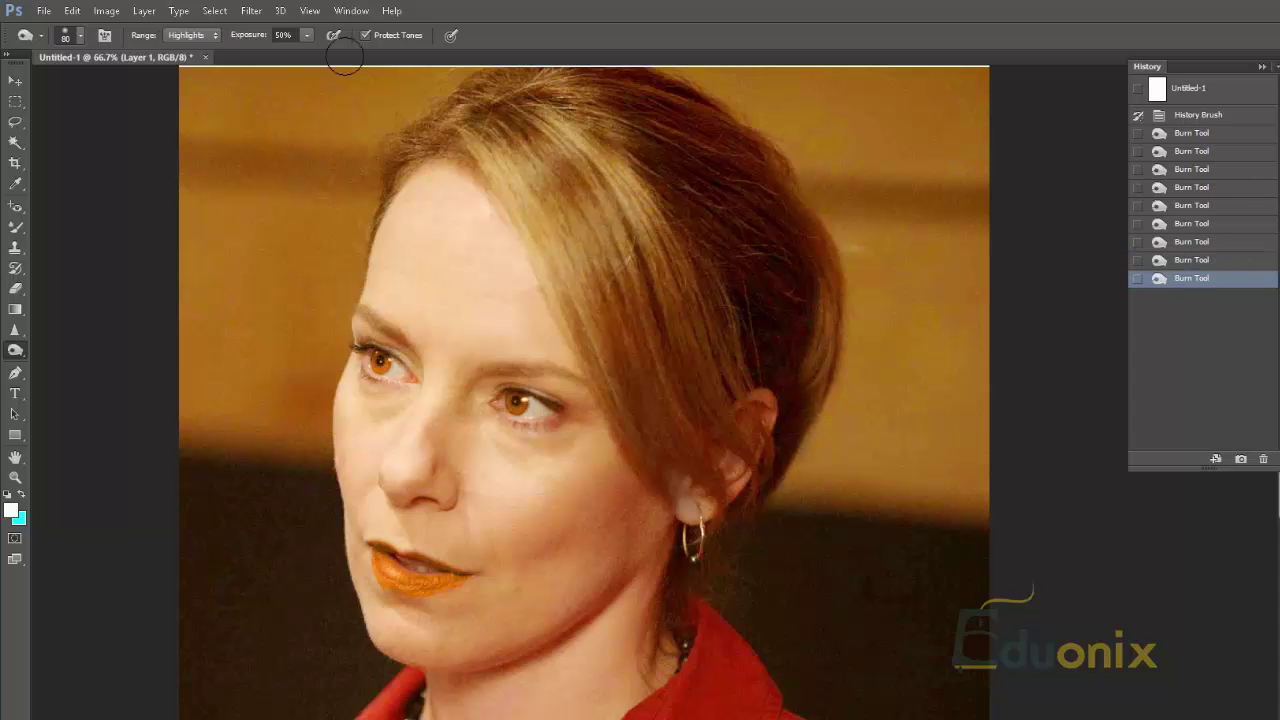
{"action": "left_click", "coordinate": [192, 35]}
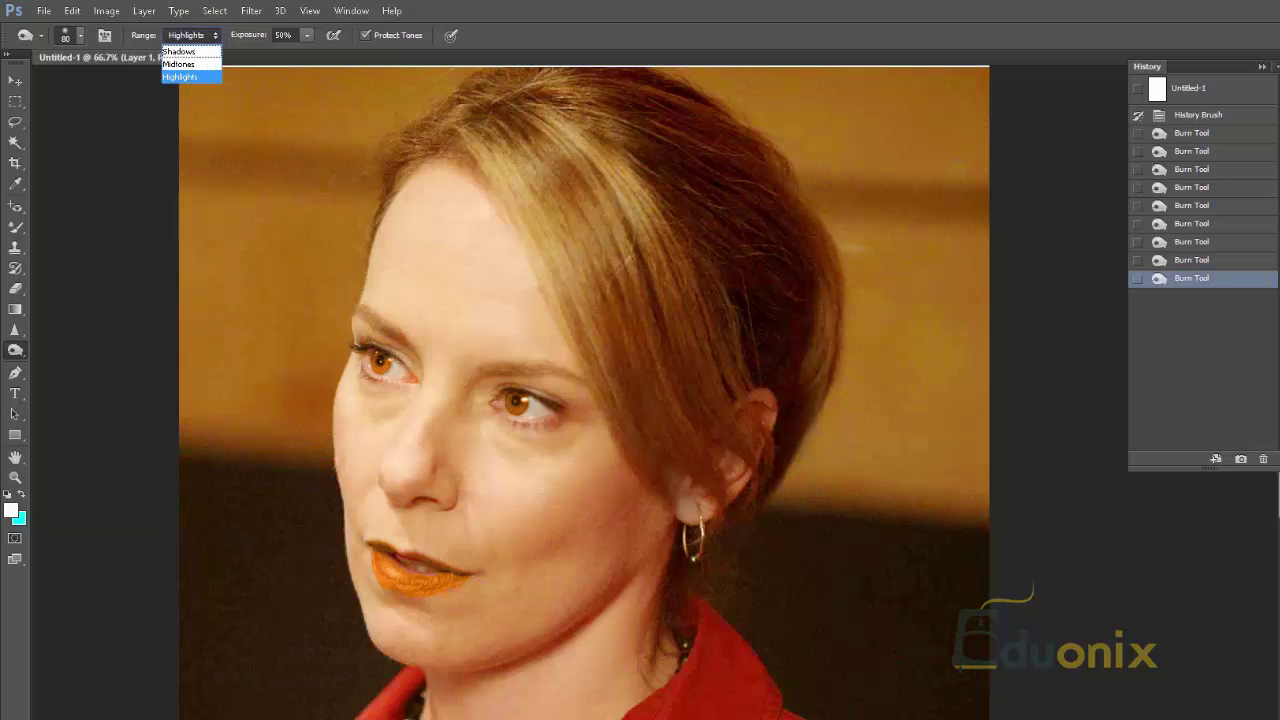
{"action": "left_click", "coordinate": [181, 77]}
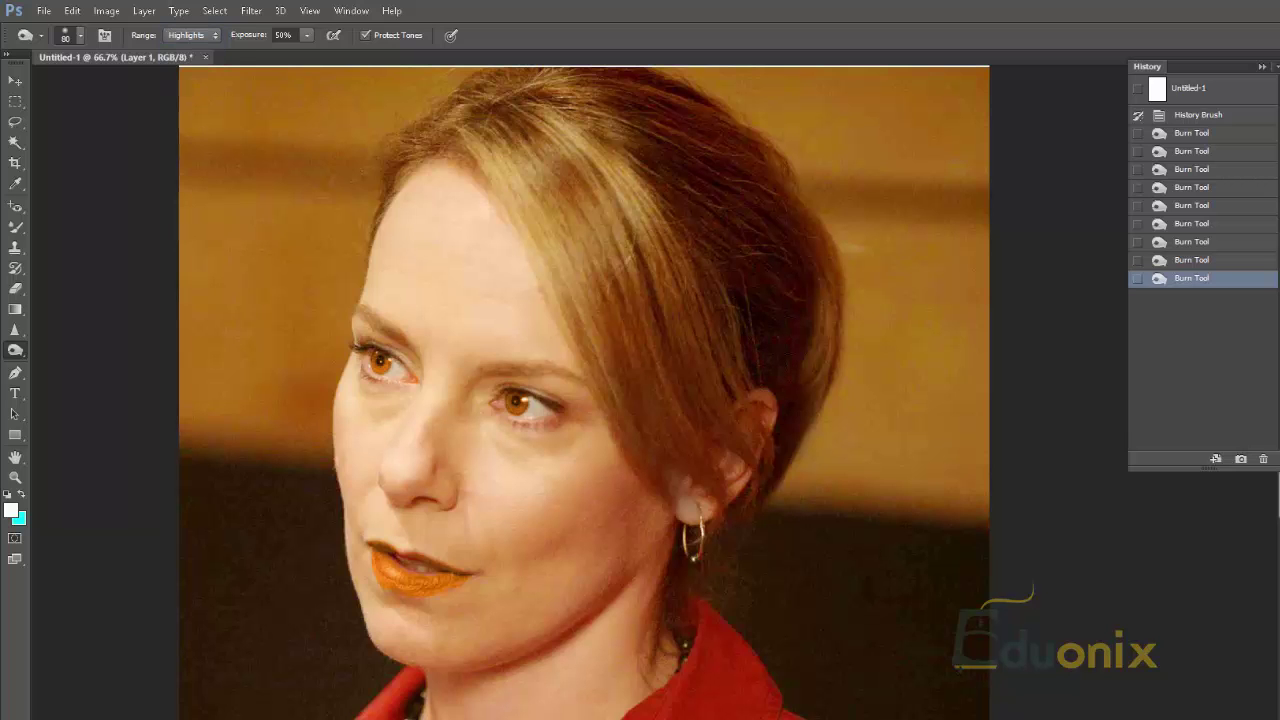
Set the Burn range to Shadows at 20% exposure and darken the hair at the back of the head.
{"action": "left_click", "coordinate": [810, 402]}
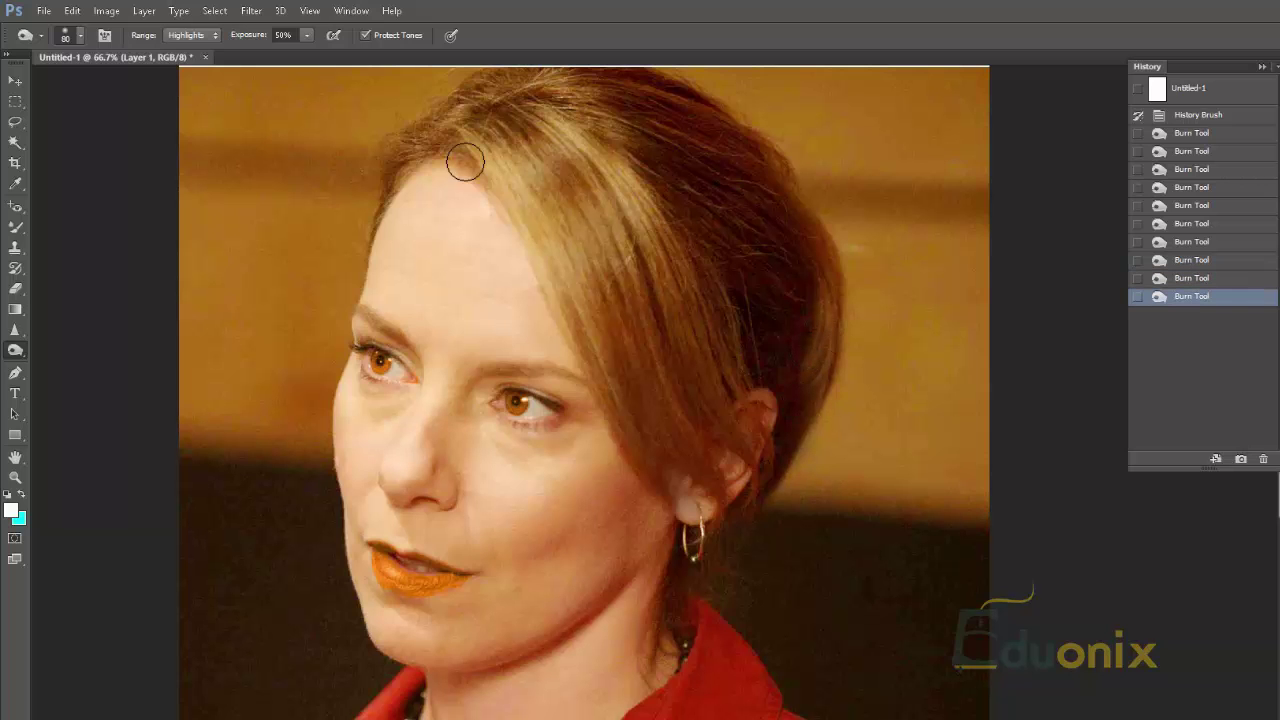
{"action": "left_click", "coordinate": [190, 35]}
{"action": "left_click", "coordinate": [178, 51]}
{"action": "mouse_move", "coordinate": [764, 396]}
{"action": "left_mouse_down"}
{"action": "mouse_move", "coordinate": [768, 358]}
{"action": "mouse_move", "coordinate": [768, 405]}
{"action": "mouse_move", "coordinate": [796, 362]}
{"action": "left_mouse_up"}
{"action": "key", "text": "ctrl+z"}
{"action": "left_click_drag", "start_coordinate": [826, 298], "coordinate": [829, 338]}
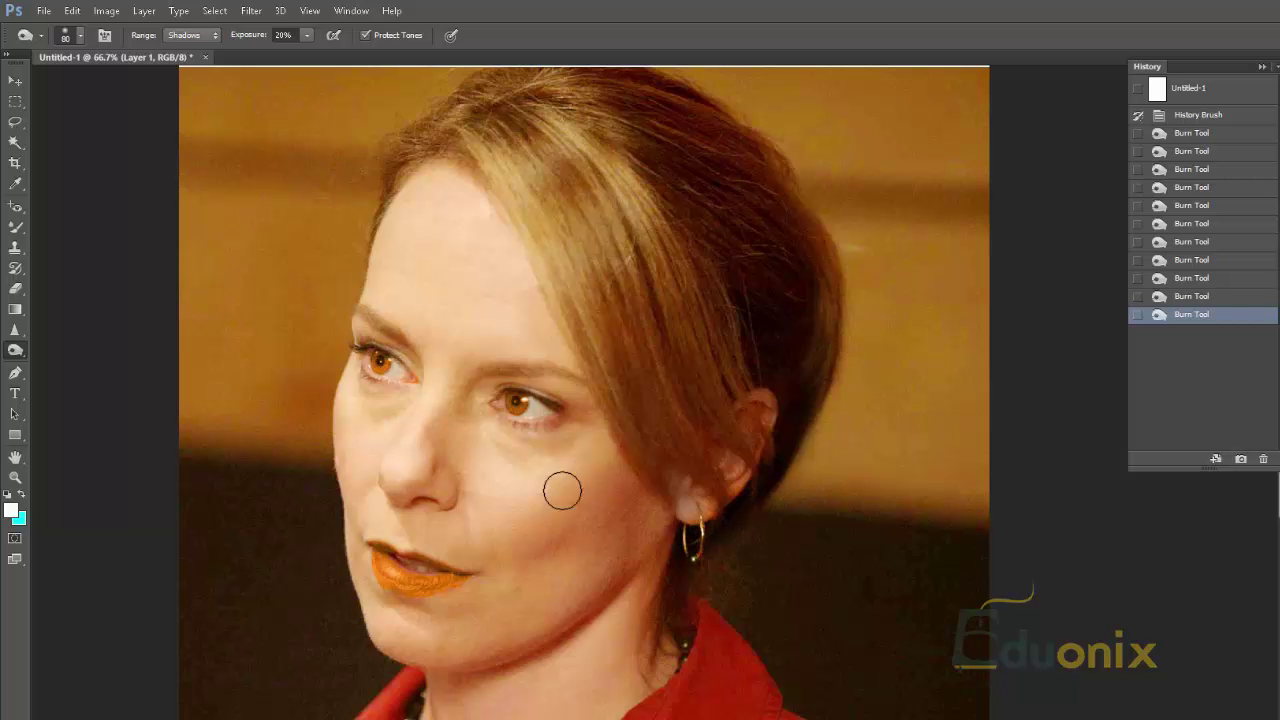
Try burning the shadows around the eye nearer the hair fringe, and undo the darkening.
{"action": "mouse_move", "coordinate": [512, 405]}
{"action": "left_mouse_down"}
{"action": "mouse_move", "coordinate": [572, 400]}
{"action": "mouse_move", "coordinate": [500, 411]}
{"action": "mouse_move", "coordinate": [508, 430]}
{"action": "mouse_move", "coordinate": [554, 422]}
{"action": "mouse_move", "coordinate": [487, 403]}
{"action": "mouse_move", "coordinate": [484, 421]}
{"action": "left_mouse_up"}
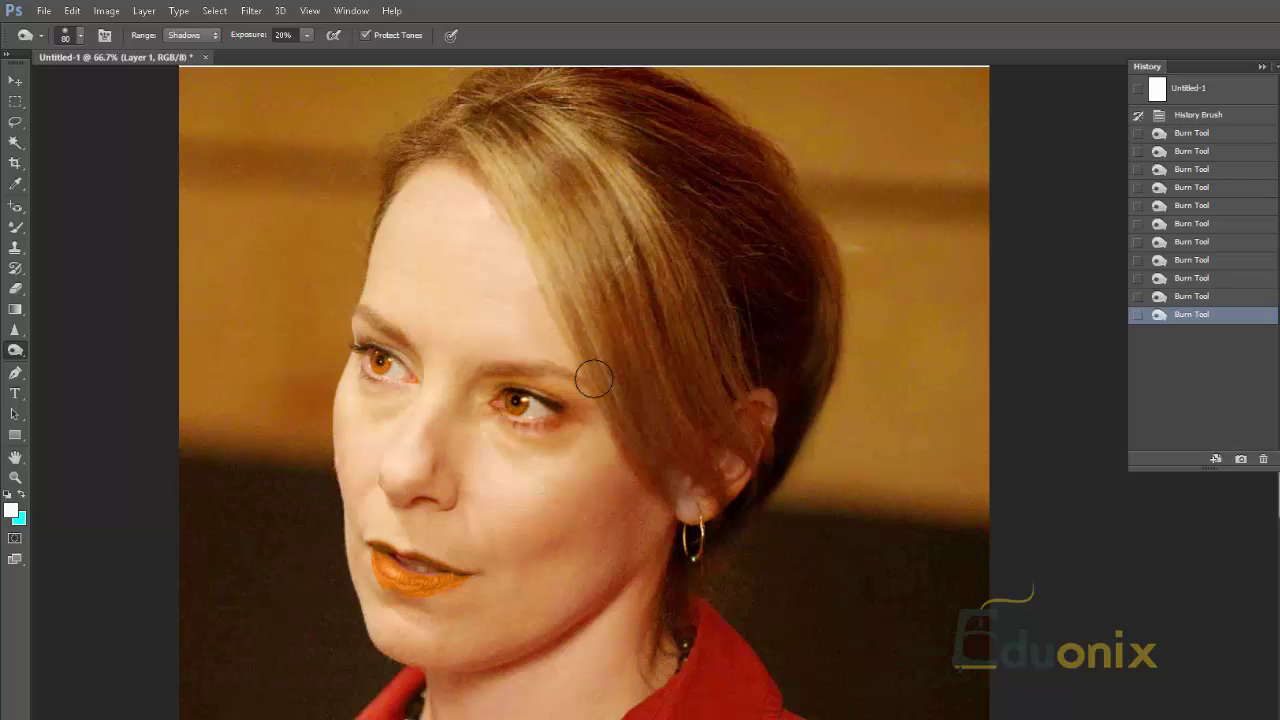
{"action": "key", "text": "ctrl+z"}
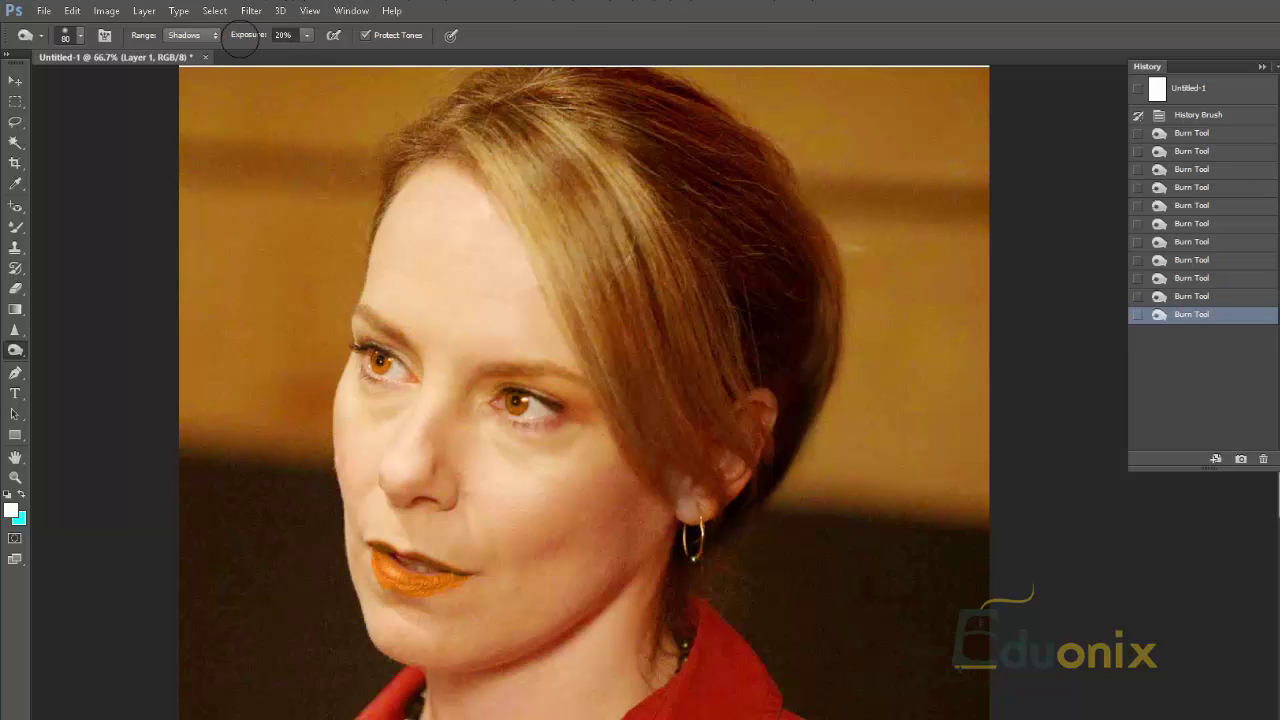
{"action": "key", "text": "ctrl+z"}
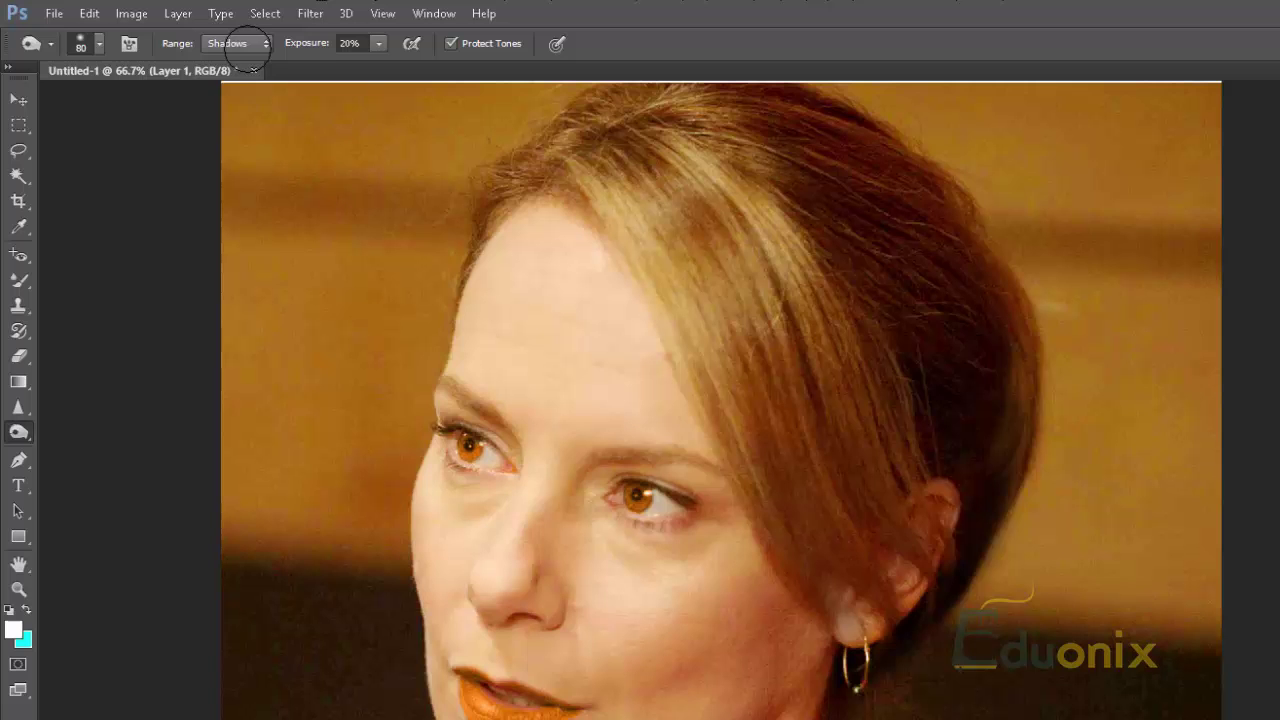
Keep the Shadows range at 20% exposure and burn the left eyebrow and the outer corner of the other eye.
{"action": "left_click", "coordinate": [199, 37]}
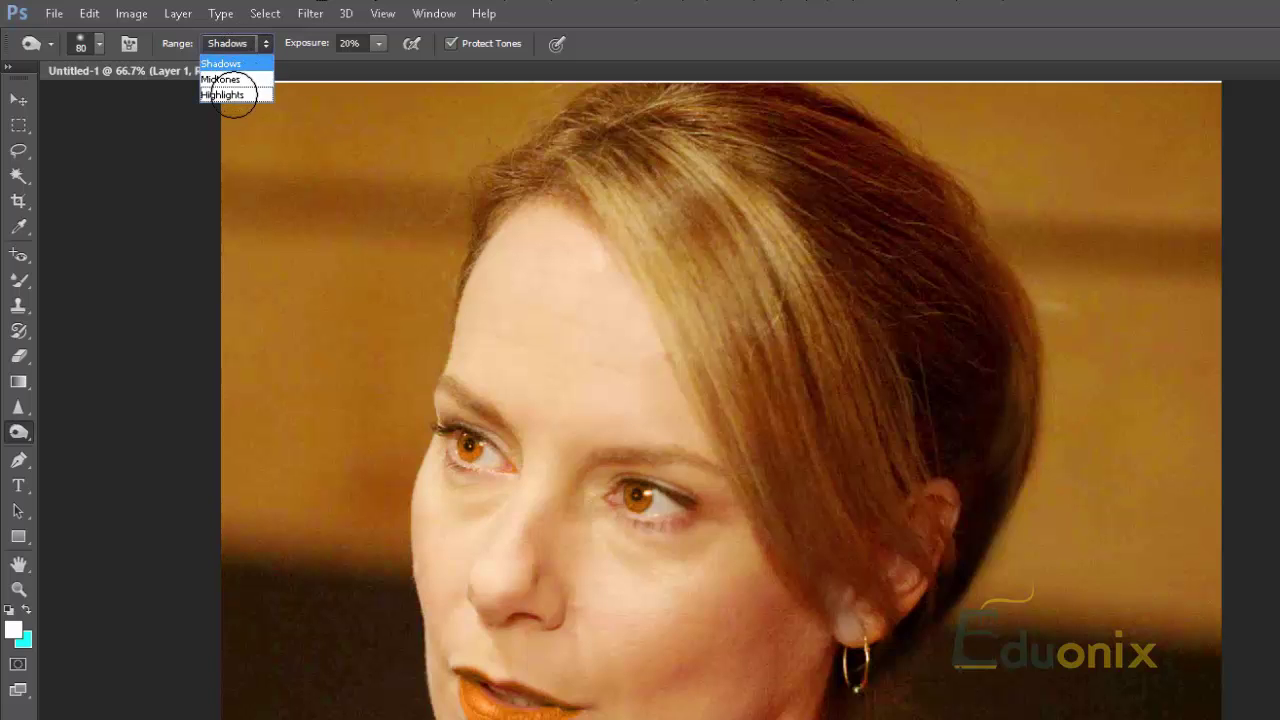
{"action": "left_click", "coordinate": [451, 405]}
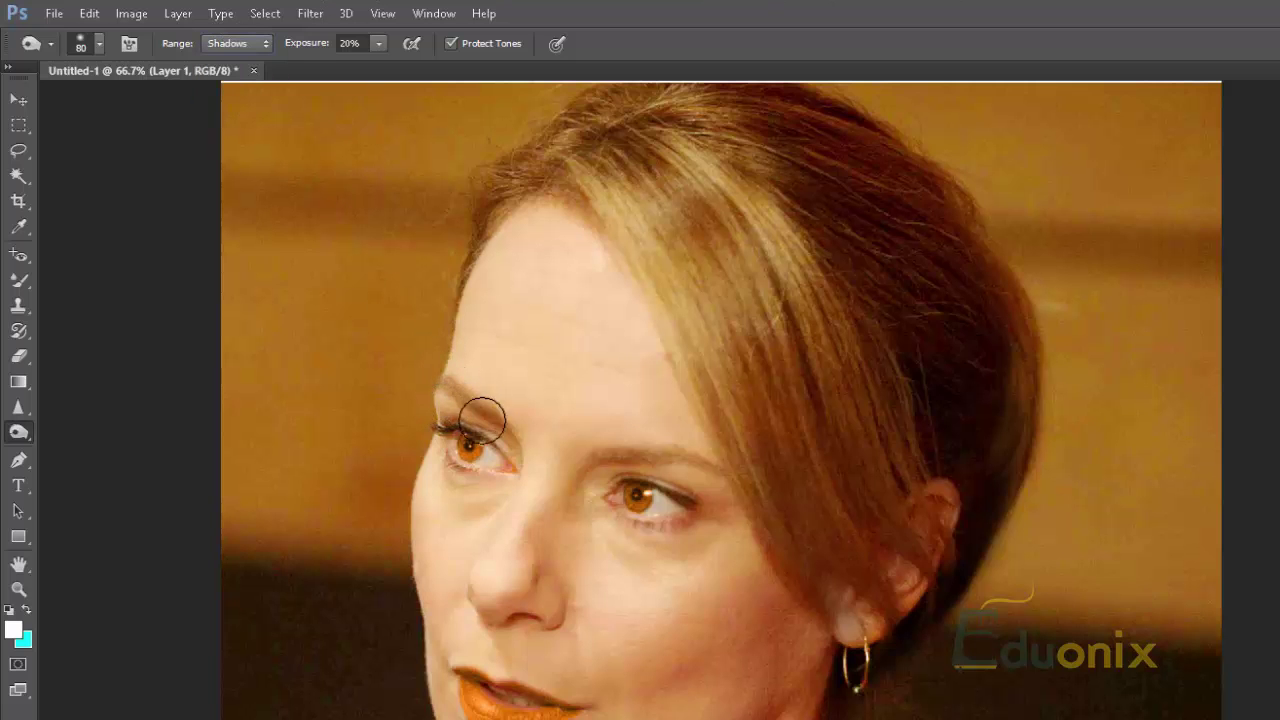
{"action": "mouse_move", "coordinate": [455, 412]}
{"action": "left_mouse_down"}
{"action": "mouse_move", "coordinate": [445, 401]}
{"action": "mouse_move", "coordinate": [448, 411]}
{"action": "left_mouse_up"}
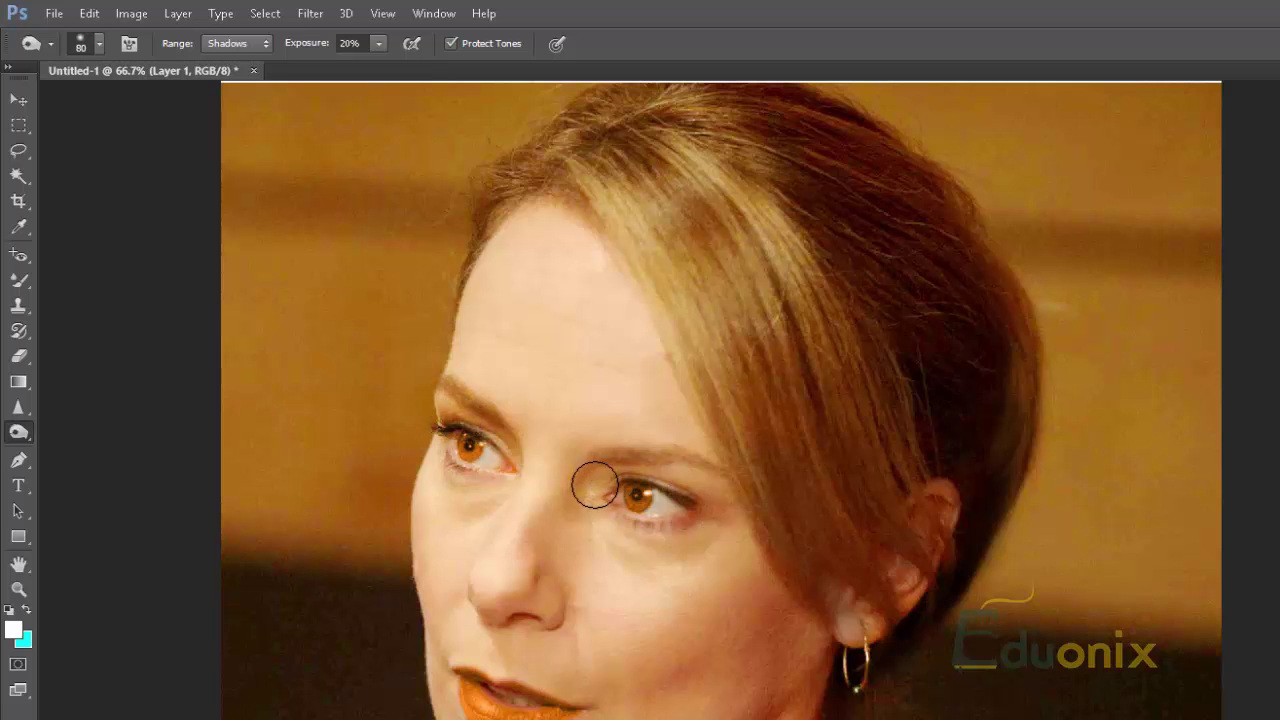
{"action": "mouse_move", "coordinate": [688, 471]}
{"action": "left_mouse_down"}
{"action": "mouse_move", "coordinate": [656, 470]}
{"action": "mouse_move", "coordinate": [751, 509]}
{"action": "mouse_move", "coordinate": [729, 488]}
{"action": "left_mouse_up"}
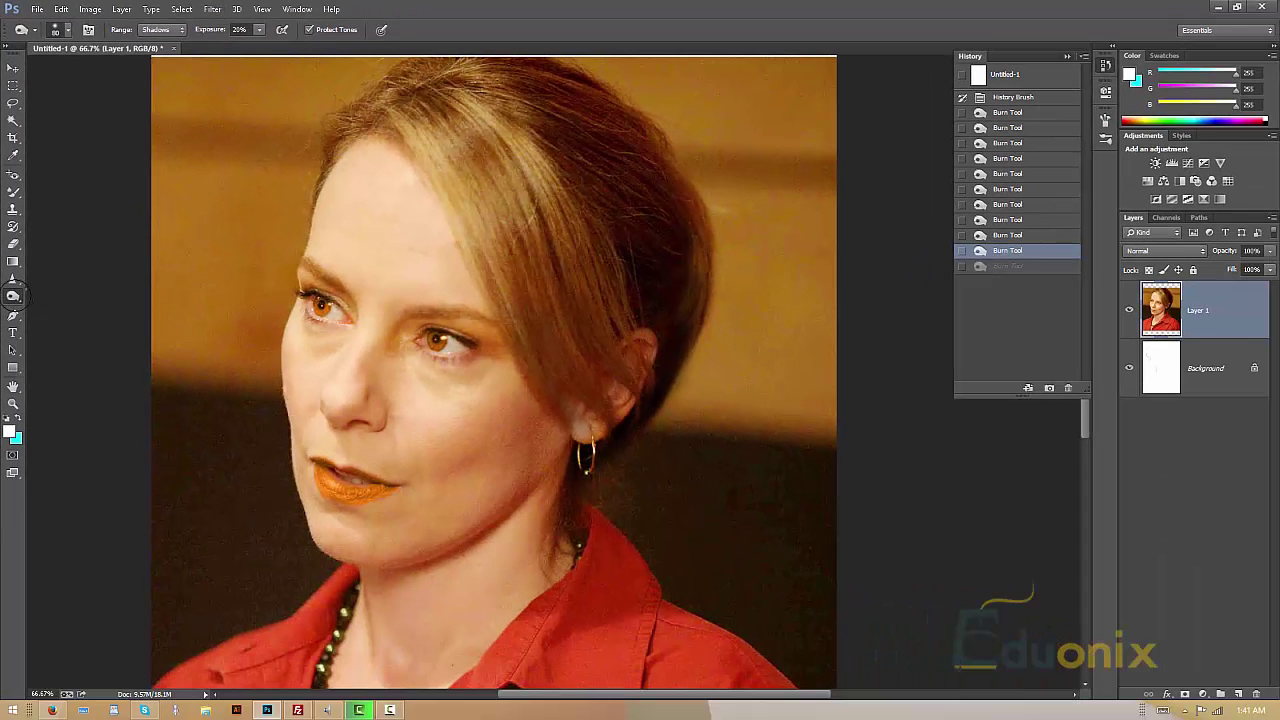
Switch to the Sponge tool in Desaturate mode with a brush size of 40.
{"action": "right_click", "coordinate": [19, 433]}
{"action": "left_click", "coordinate": [70, 319]}
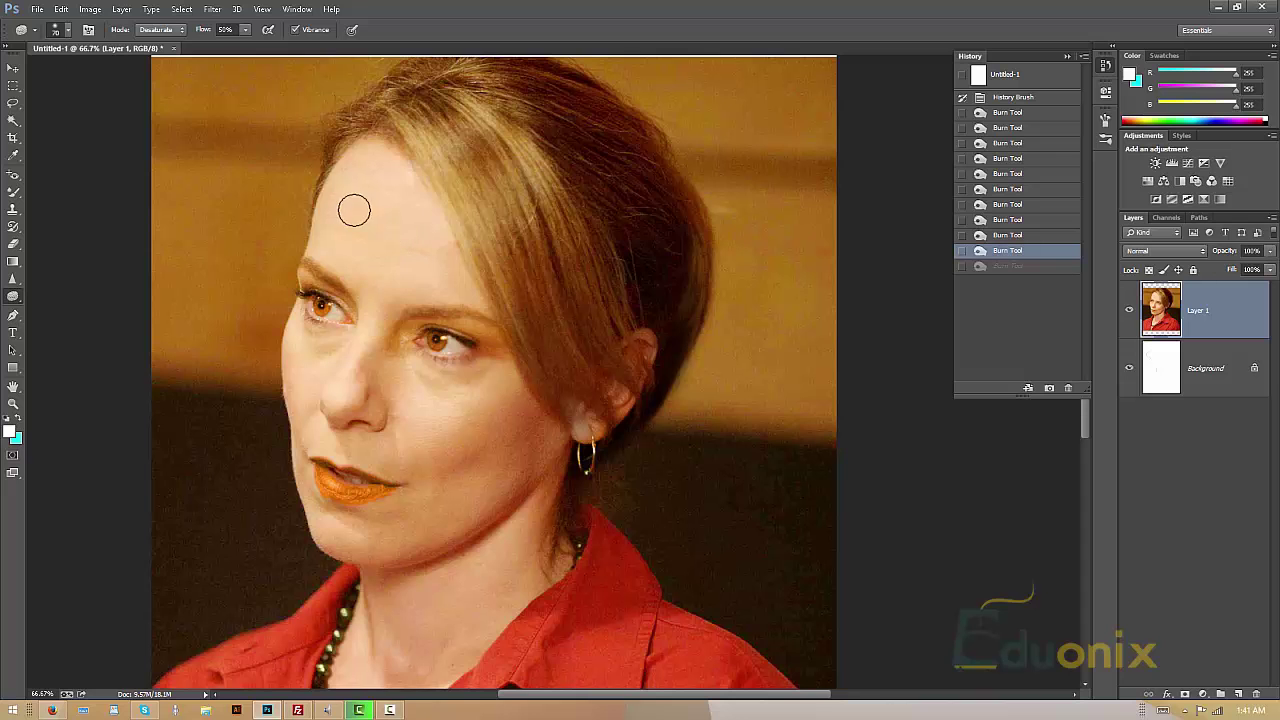
{"action": "key", "text": "["}
{"action": "left_click", "coordinate": [166, 28]}
{"action": "left_click", "coordinate": [163, 44]}
Try desaturating the left eye with the Sponge at 50% flow, and undo the stroke.
{"action": "left_click", "coordinate": [320, 310]}
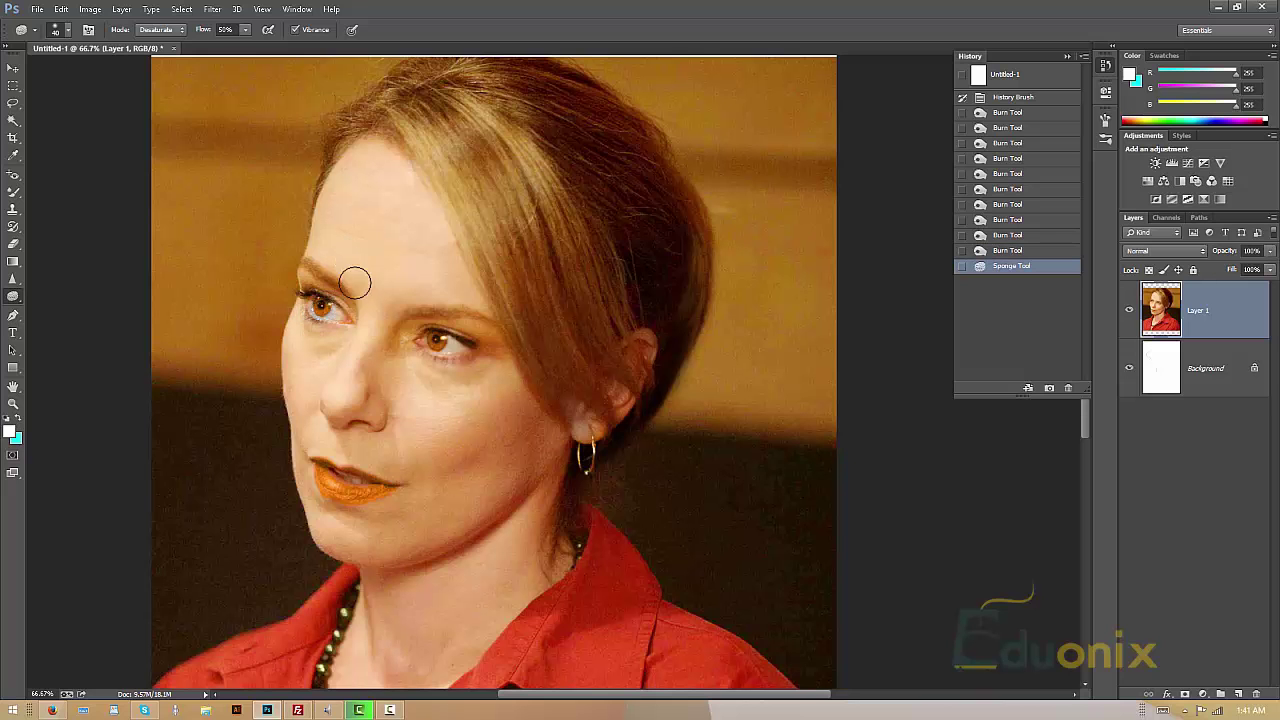
{"action": "key", "text": "ctrl+z"}
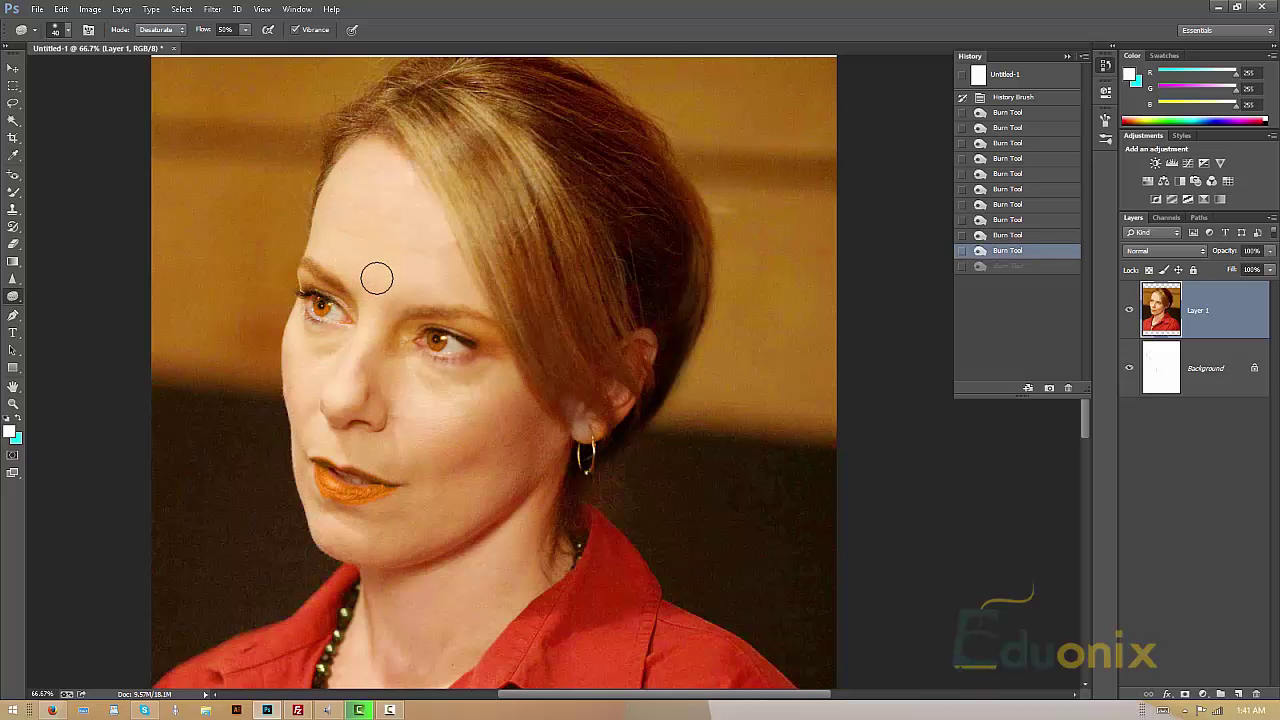
{"action": "key", "text": "ctrl+z"}
{"action": "key", "text": "ctrl+z"}
Desaturate the white and inner corner of the left eye with the Sponge tool at 50% flow.
{"action": "key", "text": "z"}
{"action": "left_click_drag", "start_coordinate": [303, 334], "coordinate": [377, 272]}
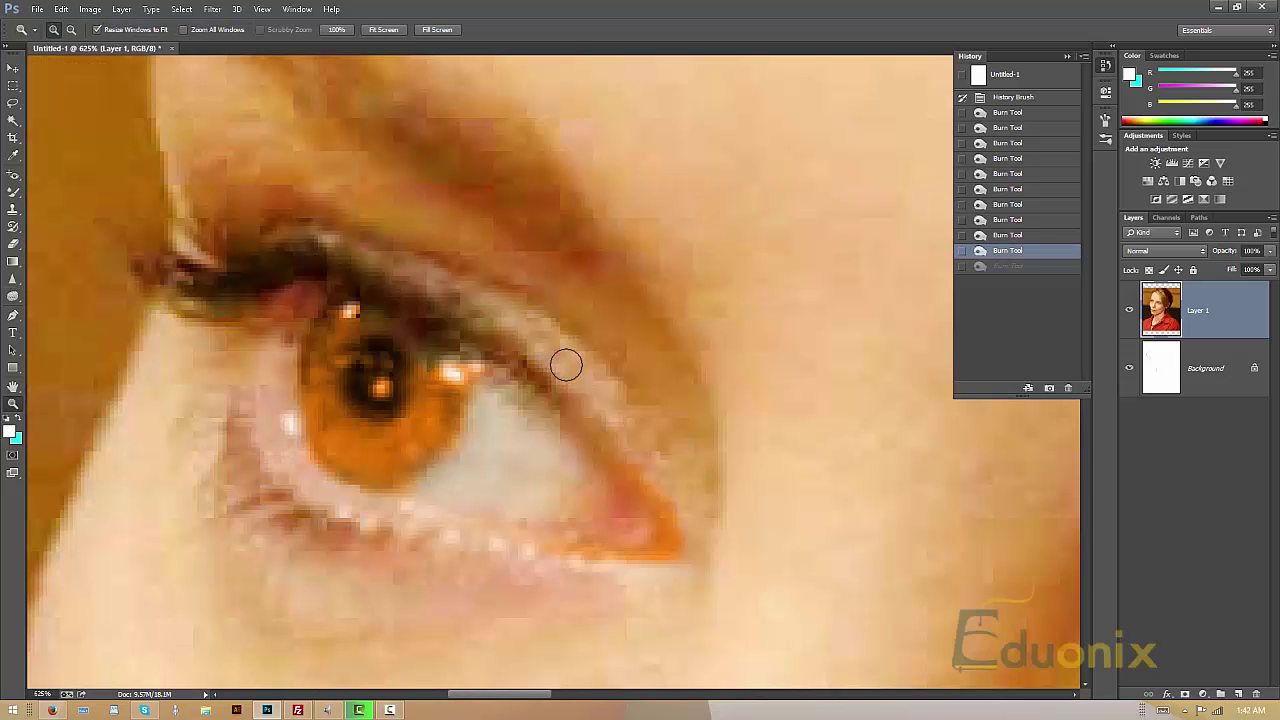
{"action": "left_click_drag", "start_coordinate": [565, 365], "coordinate": [557, 260]}
{"action": "key", "text": "ctrl+z"}
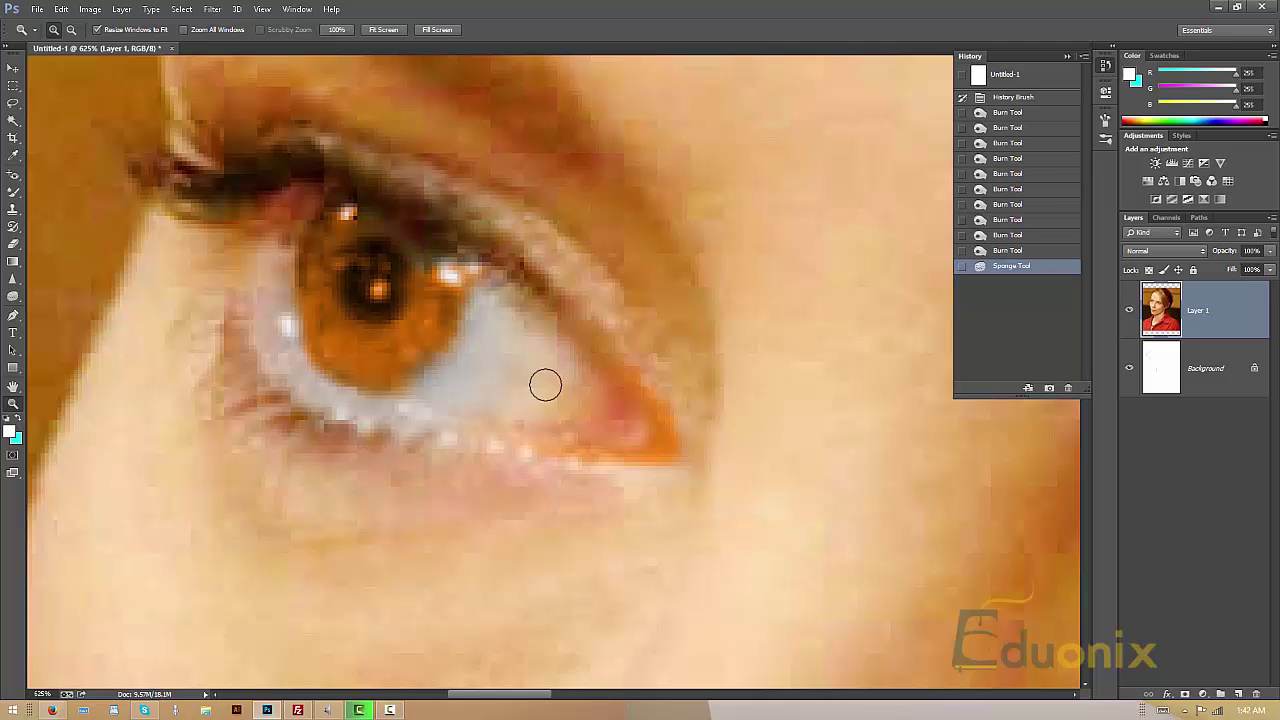
{"action": "left_click", "coordinate": [13, 191]}
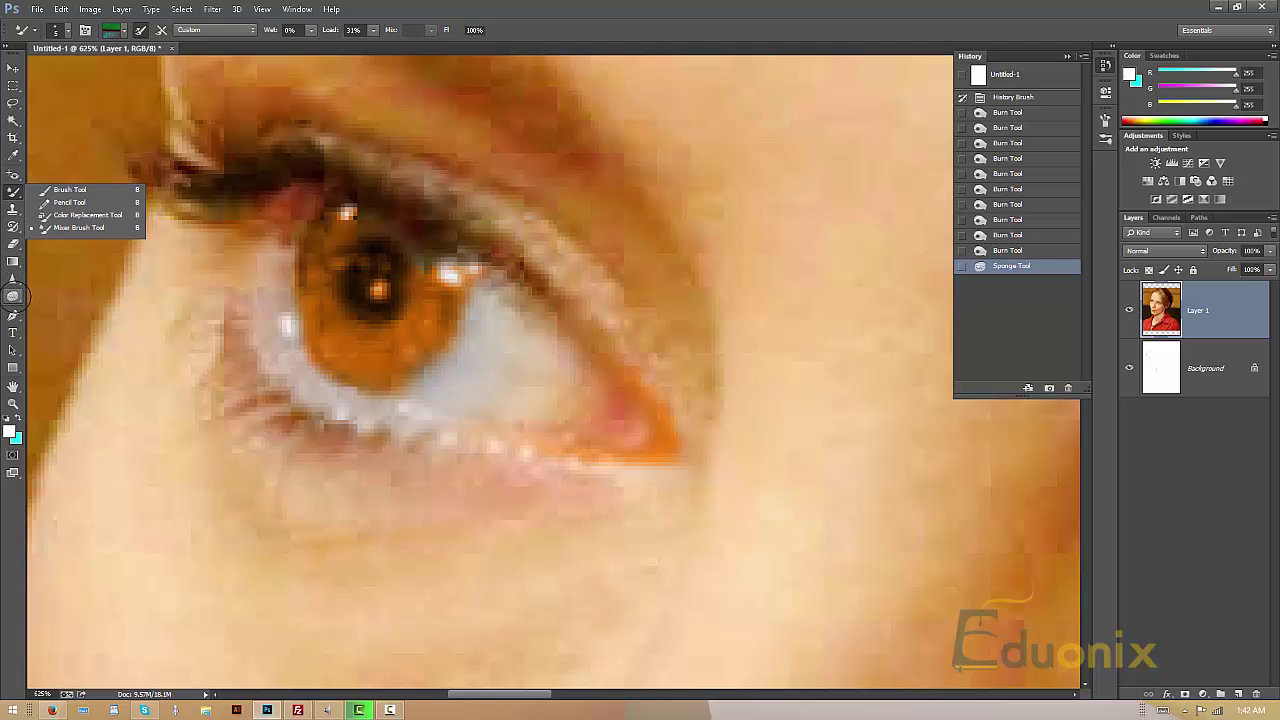
{"action": "left_click", "coordinate": [13, 294]}
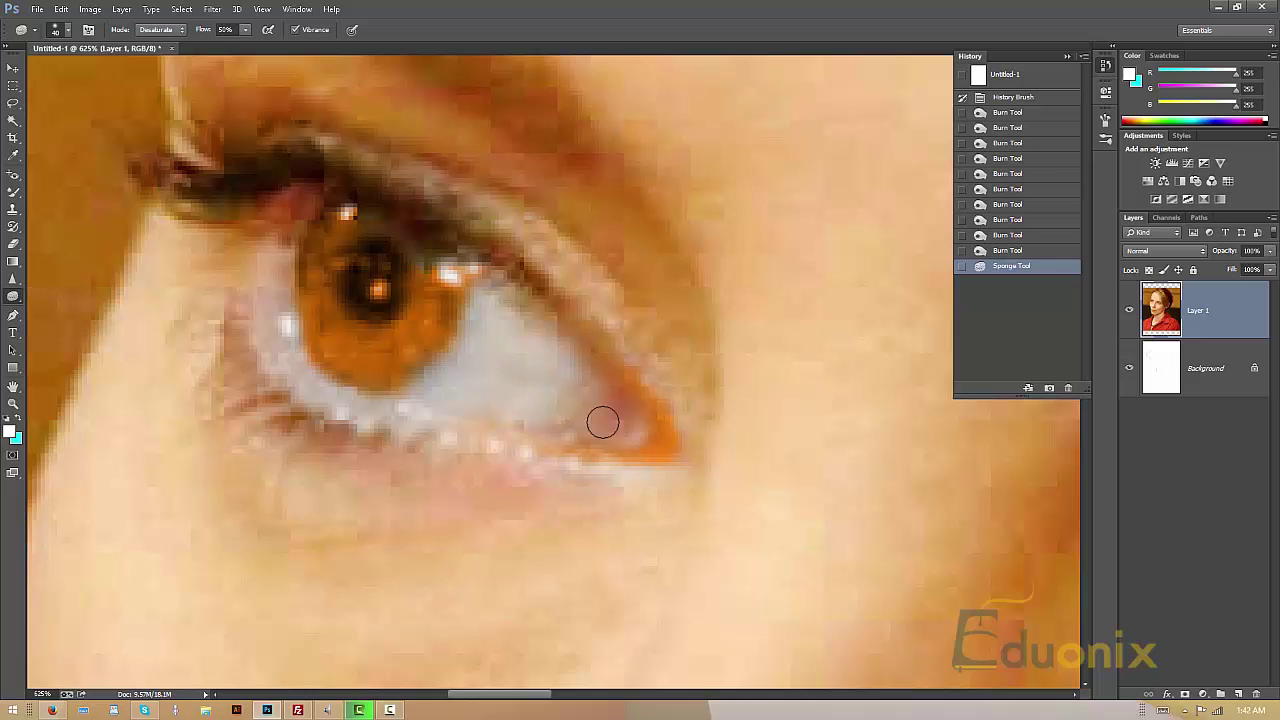
{"action": "left_click", "coordinate": [359, 148]}
Turn off Vibrance and try desaturating the left iris and surrounding eye area, undoing those strokes.
{"action": "left_click", "coordinate": [245, 29]}
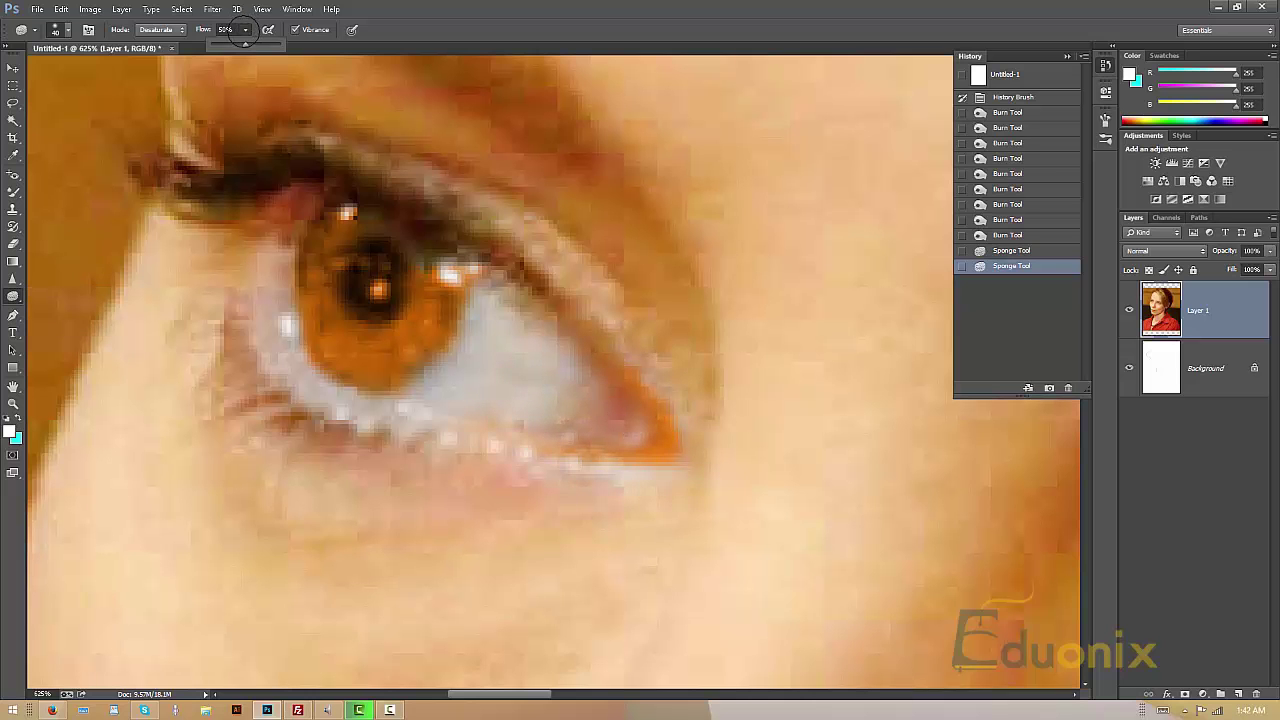
{"action": "left_click", "coordinate": [295, 29]}
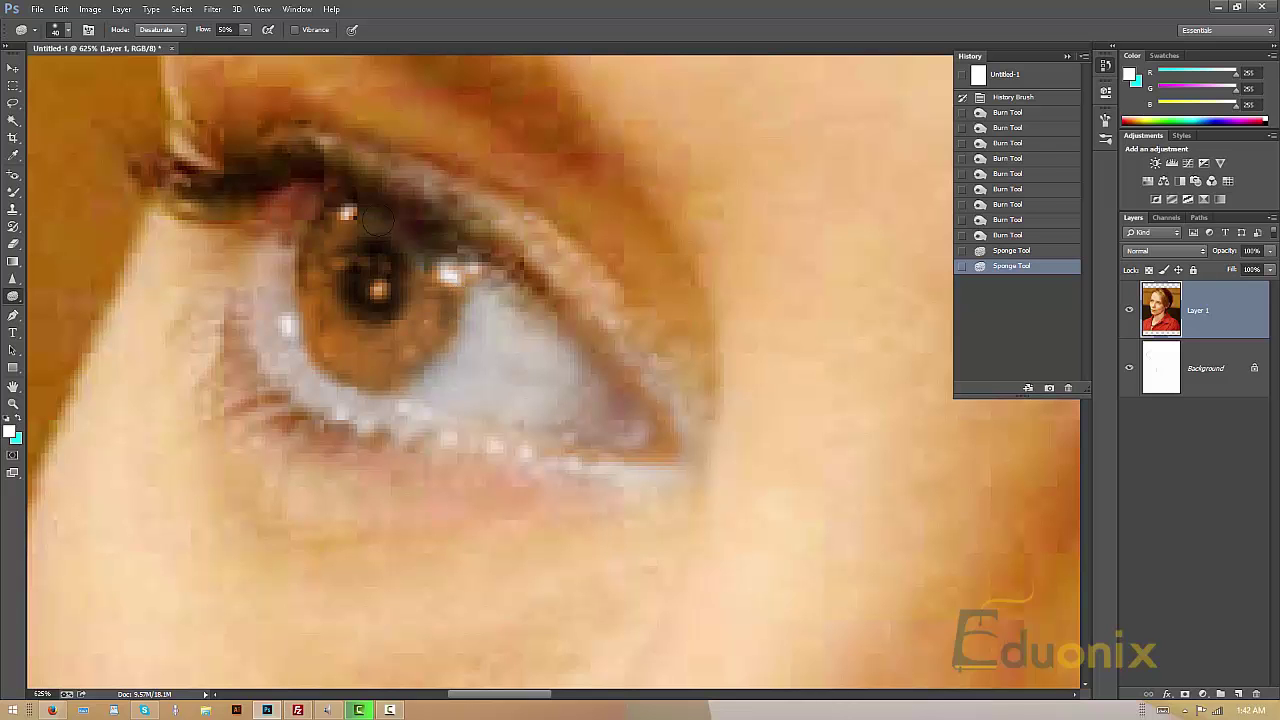
{"action": "left_click_drag", "start_coordinate": [331, 329], "coordinate": [417, 374]}
{"action": "left_click_drag", "start_coordinate": [249, 246], "coordinate": [254, 260]}
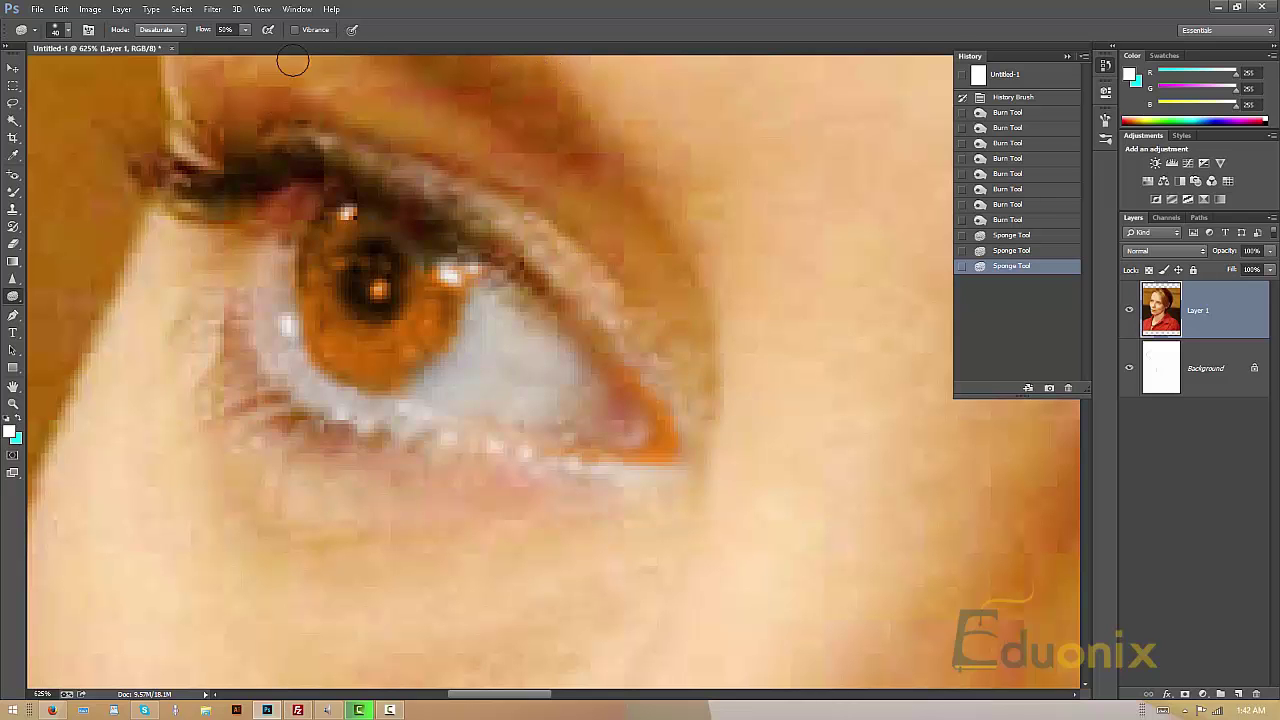
{"action": "key", "text": "ctrl+alt+z"}
{"action": "key", "text": "ctrl+alt+z"}
Raise the Sponge flow to 100%, try desaturating the left eye, and undo the strokes.
{"action": "left_click_drag", "start_coordinate": [245, 29], "coordinate": [358, 59]}
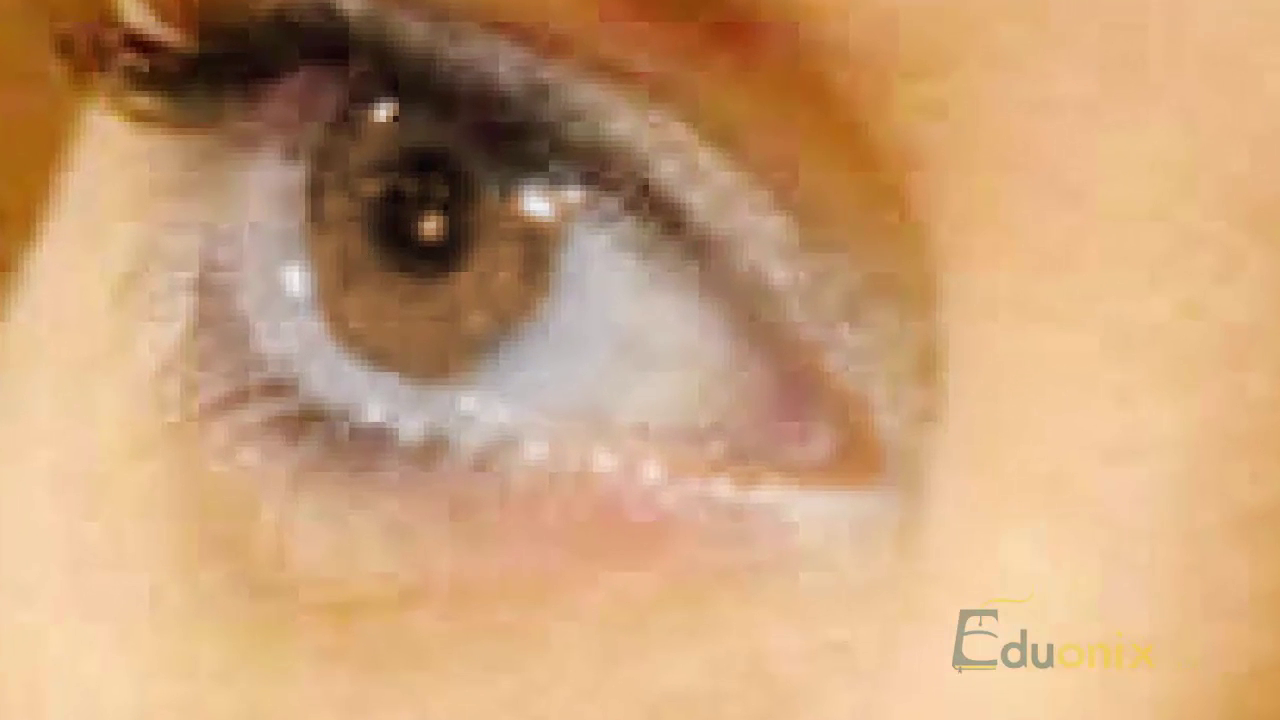
{"action": "mouse_move", "coordinate": [460, 239]}
{"action": "left_mouse_down"}
{"action": "mouse_move", "coordinate": [380, 288]}
{"action": "mouse_move", "coordinate": [525, 283]}
{"action": "mouse_move", "coordinate": [321, 282]}
{"action": "mouse_move", "coordinate": [336, 187]}
{"action": "left_mouse_up"}
{"action": "key", "text": "ctrl+alt+z"}
{"action": "key", "text": "ctrl+alt+z"}
{"action": "key", "text": "ctrl+alt+z"}
{"action": "key", "text": "ctrl+alt+z"}
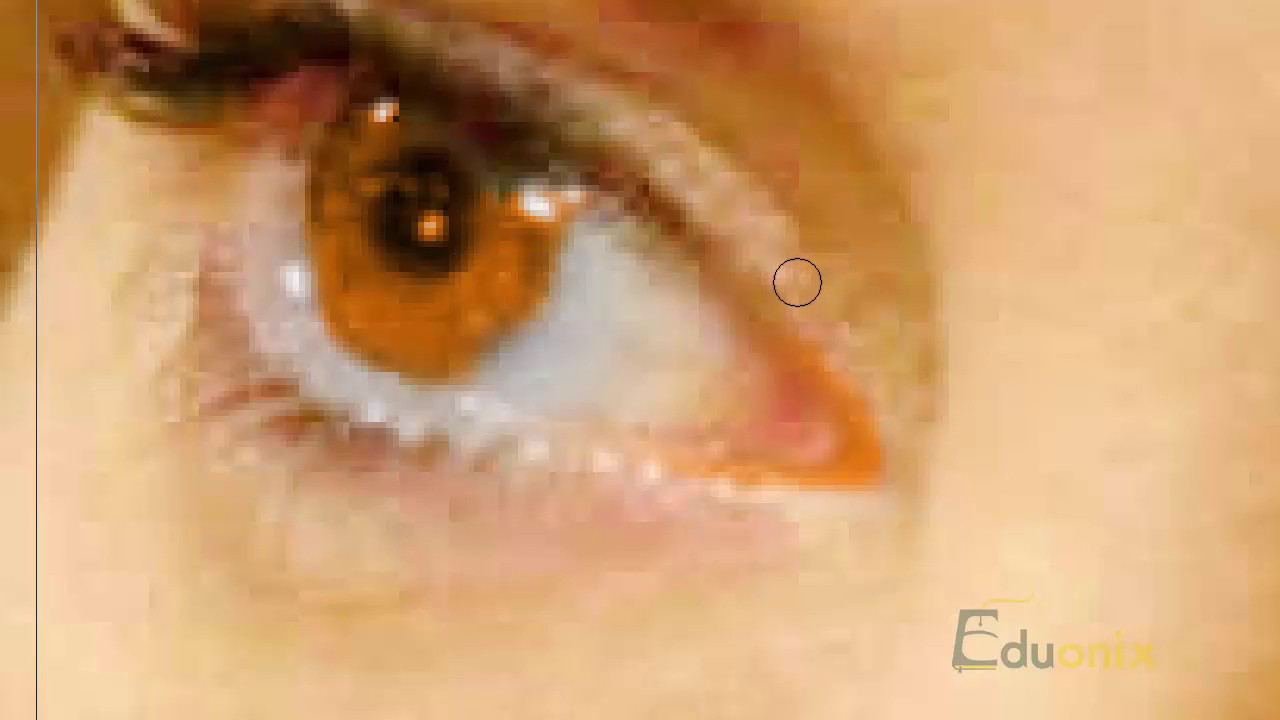
Desaturate the white and inner corner of the eye nearer the hair fringe at 100% flow.
{"action": "scroll", "coordinate": [800, 286], "scroll_direction": "down", "scroll_amount": 3}
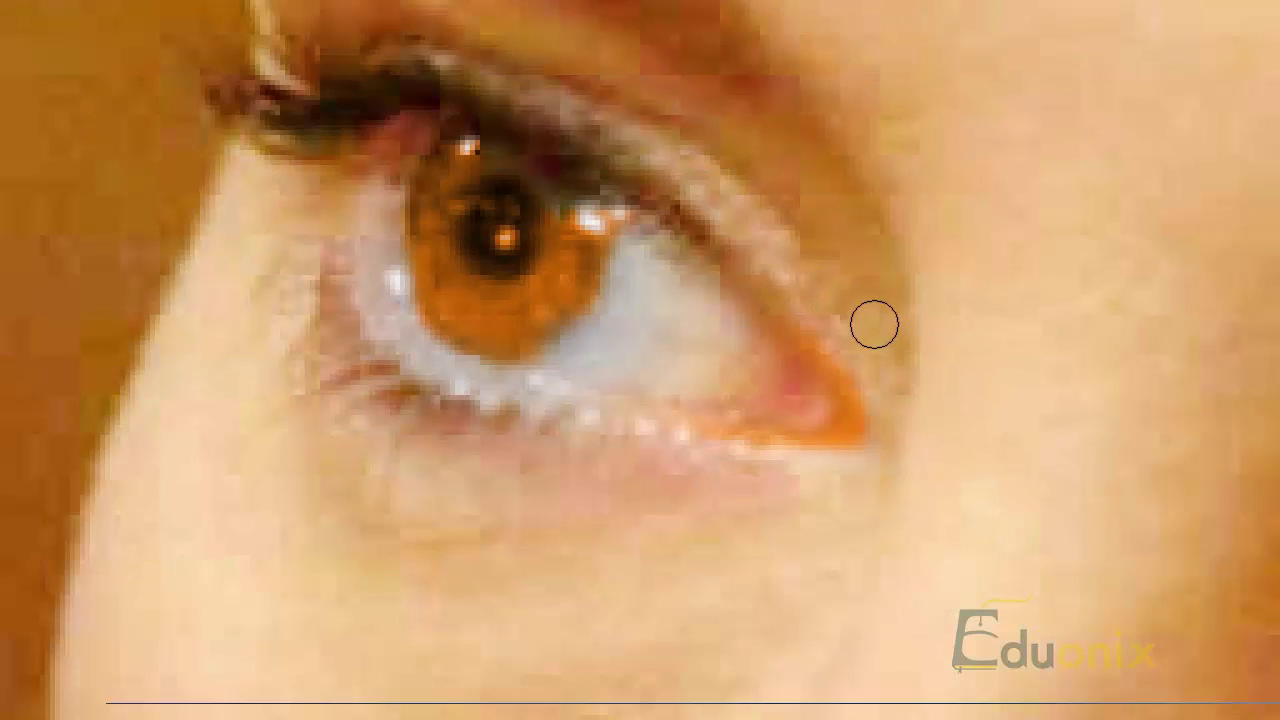
{"action": "scroll", "coordinate": [802, 286], "scroll_direction": "down", "scroll_amount": 1}
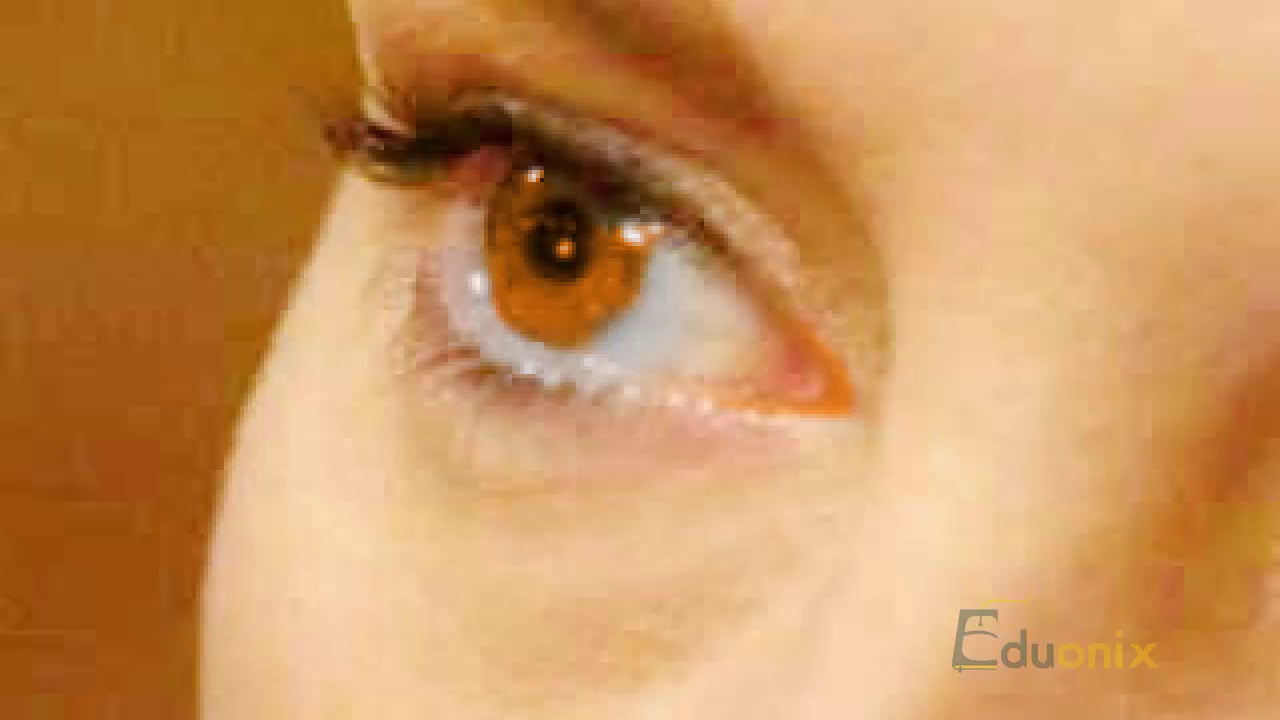
{"action": "key", "text": "ctrl+0"}
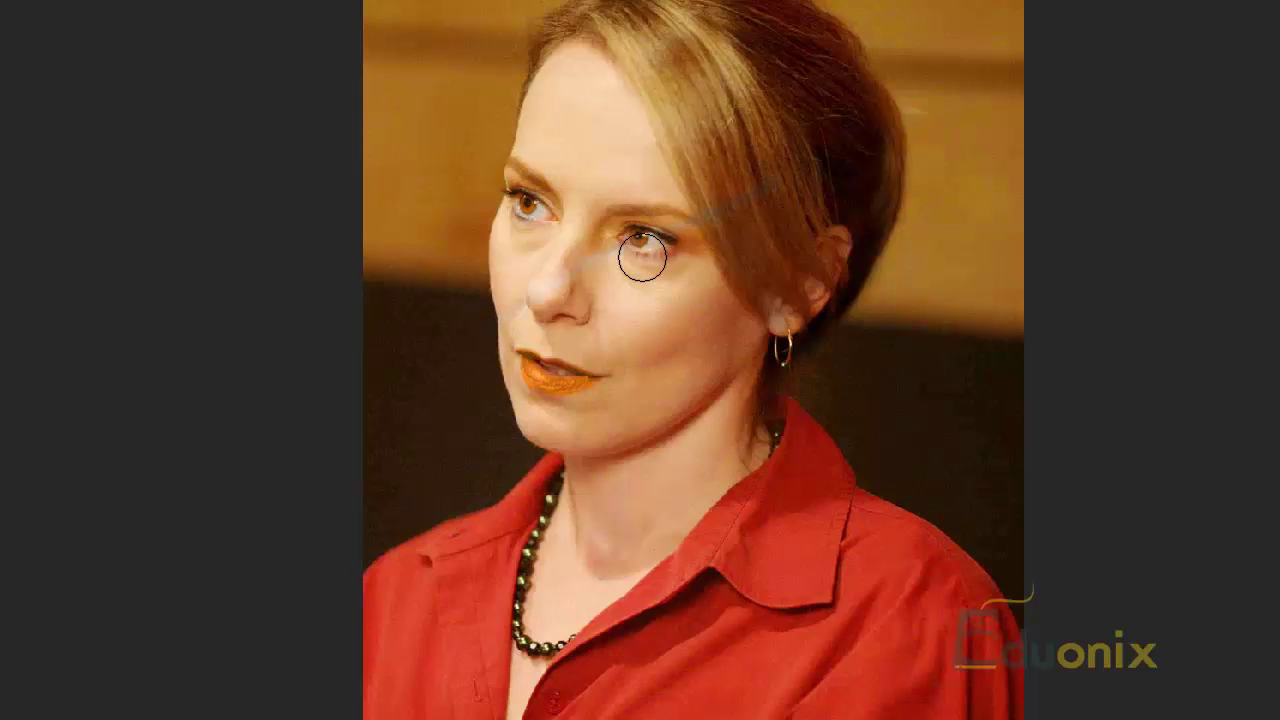
{"action": "left_click_drag", "start_coordinate": [489, 285], "coordinate": [724, 159]}
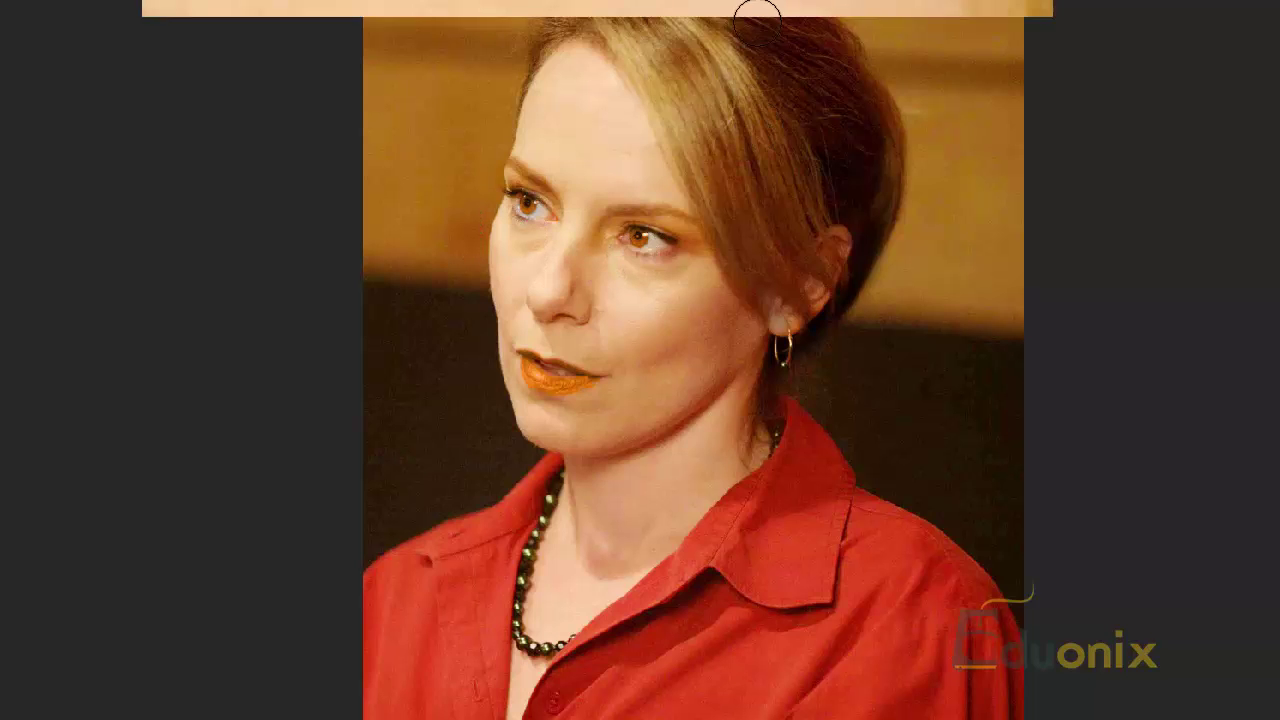
{"action": "left_click", "coordinate": [761, 419]}
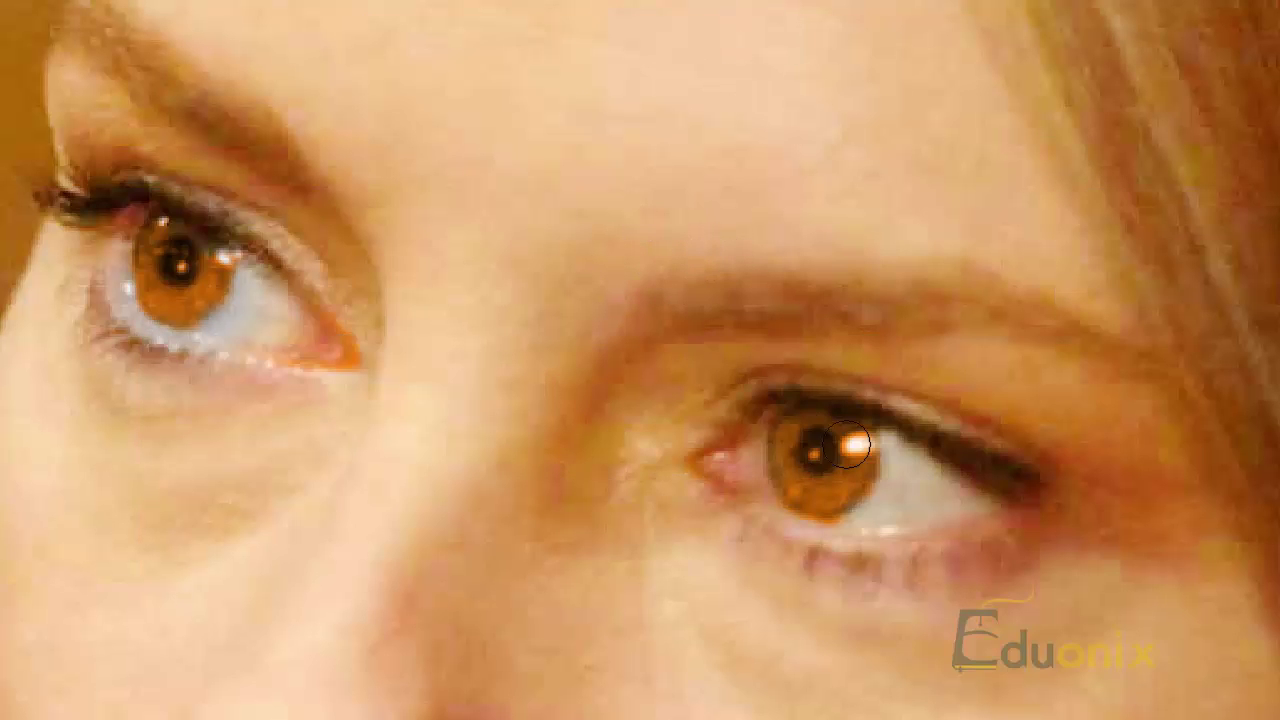
{"action": "key", "text": "ctrl+z"}
{"action": "left_click_drag", "start_coordinate": [160, 57], "coordinate": [214, 210]}
{"action": "key", "text": "ctrl+z"}
{"action": "left_click_drag", "start_coordinate": [749, 471], "coordinate": [749, 443]}
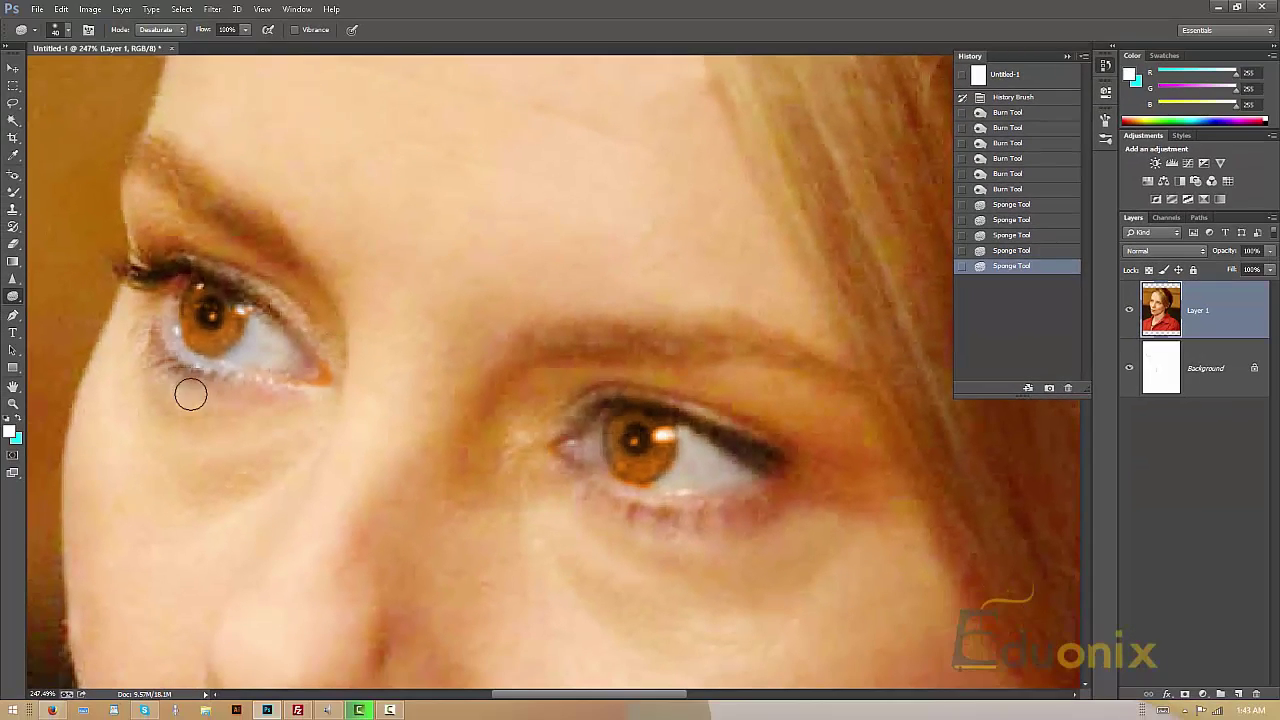
Change the Sponge mode to Saturate and intensify the lower lip and the skin just below it.
{"action": "left_click", "coordinate": [157, 29]}
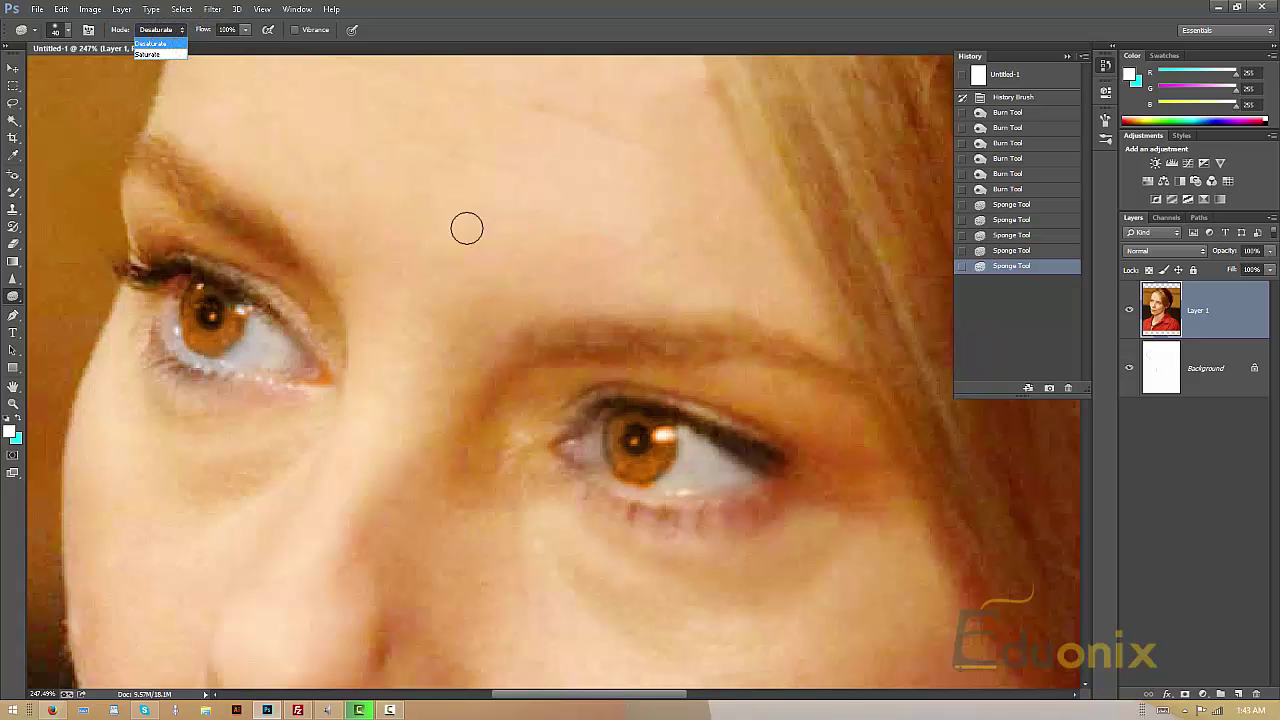
{"action": "left_click", "coordinate": [148, 53]}
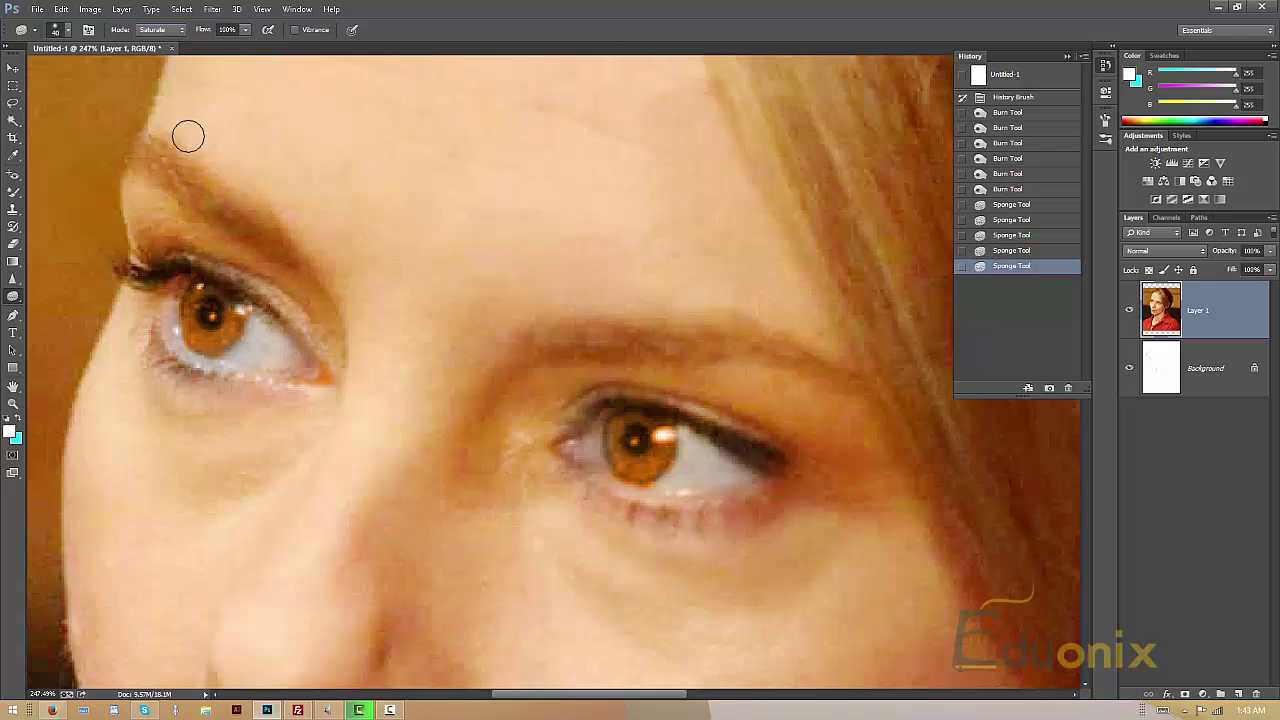
{"action": "scroll", "coordinate": [459, 486], "scroll_direction": "down", "scroll_amount": 10}
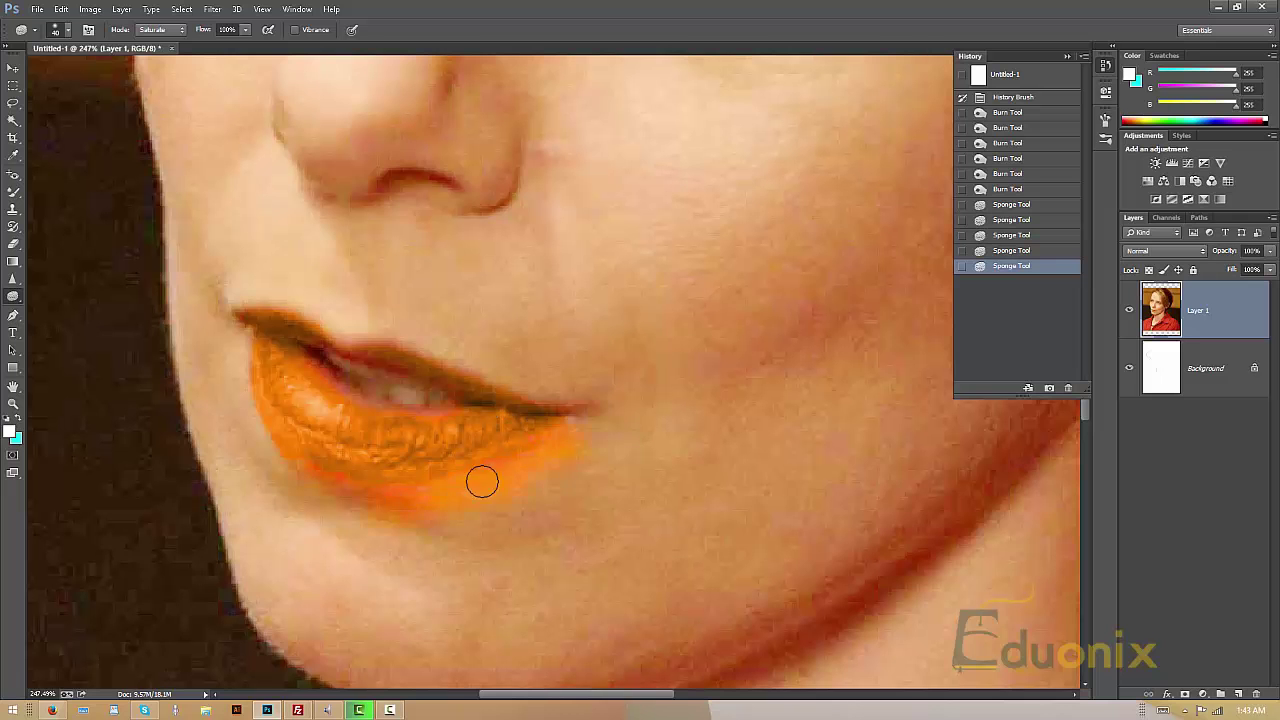
{"action": "left_click_drag", "start_coordinate": [451, 580], "coordinate": [660, 453]}
Saturate the cheek and the skin beside the nostril with repeated Sponge strokes.
{"action": "left_click_drag", "start_coordinate": [466, 370], "coordinate": [357, 337]}
{"action": "mouse_move", "coordinate": [730, 411]}
{"action": "left_mouse_down"}
{"action": "mouse_move", "coordinate": [368, 266]}
{"action": "mouse_move", "coordinate": [891, 307]}
{"action": "left_mouse_up"}
{"action": "mouse_move", "coordinate": [540, 182]}
{"action": "left_mouse_down"}
{"action": "mouse_move", "coordinate": [716, 135]}
{"action": "mouse_move", "coordinate": [738, 89]}
{"action": "mouse_move", "coordinate": [594, 127]}
{"action": "left_mouse_up"}
{"action": "left_click_drag", "start_coordinate": [724, 150], "coordinate": [700, 152]}
Saturate the hoop earring with the earlobe edge, and the irises of both eyes.
{"action": "left_click_drag", "start_coordinate": [828, 268], "coordinate": [306, 537]}
{"action": "left_click_drag", "start_coordinate": [632, 413], "coordinate": [537, 303]}
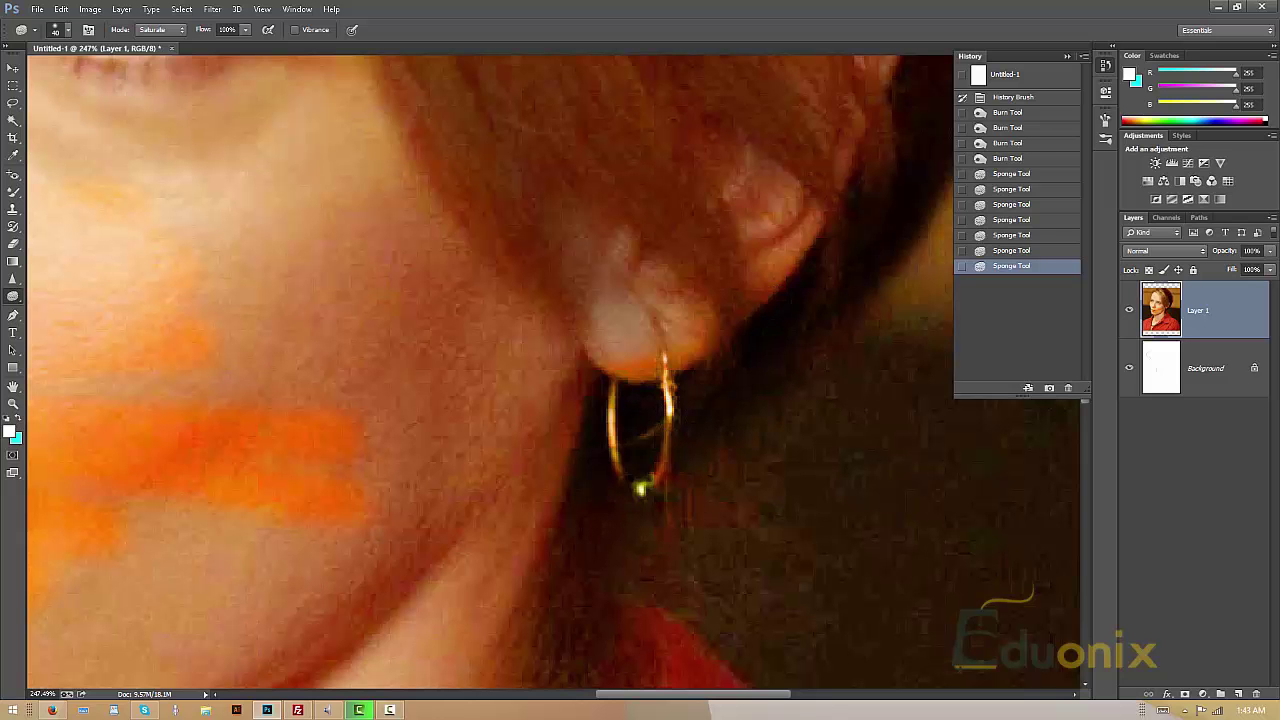
{"action": "left_click_drag", "start_coordinate": [438, 265], "coordinate": [687, 613]}
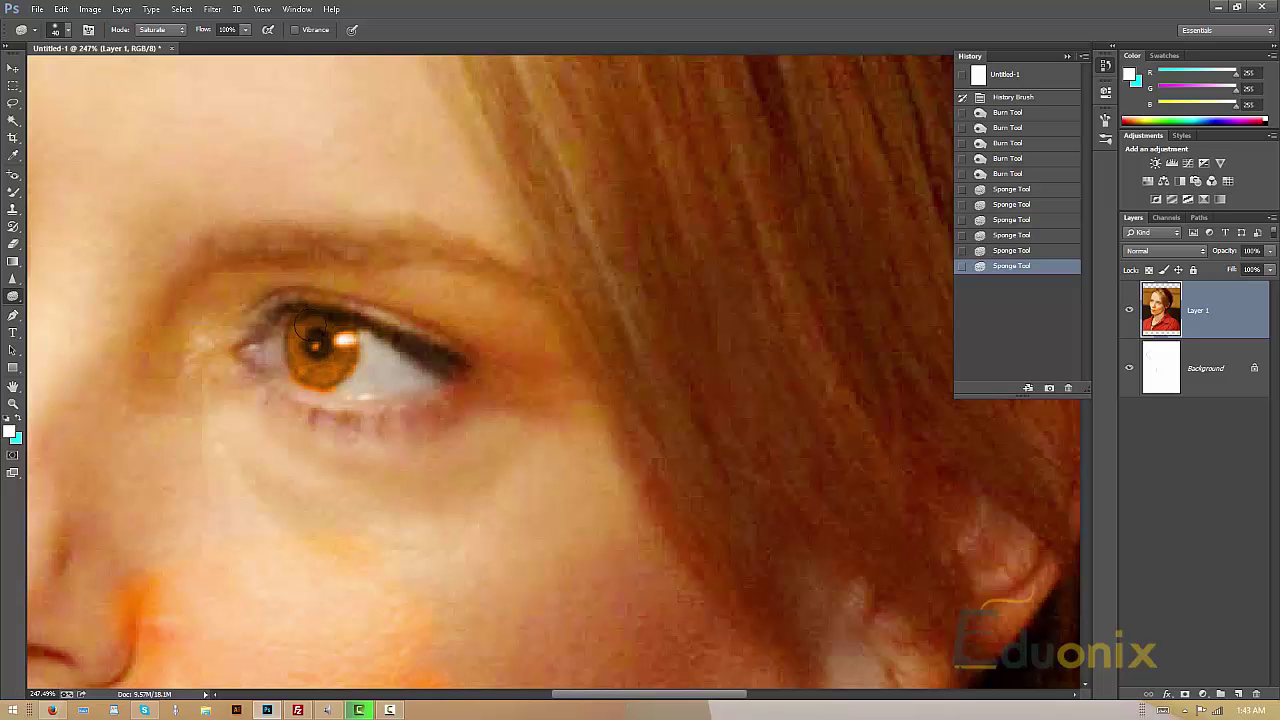
{"action": "left_click_drag", "start_coordinate": [438, 338], "coordinate": [1006, 532]}
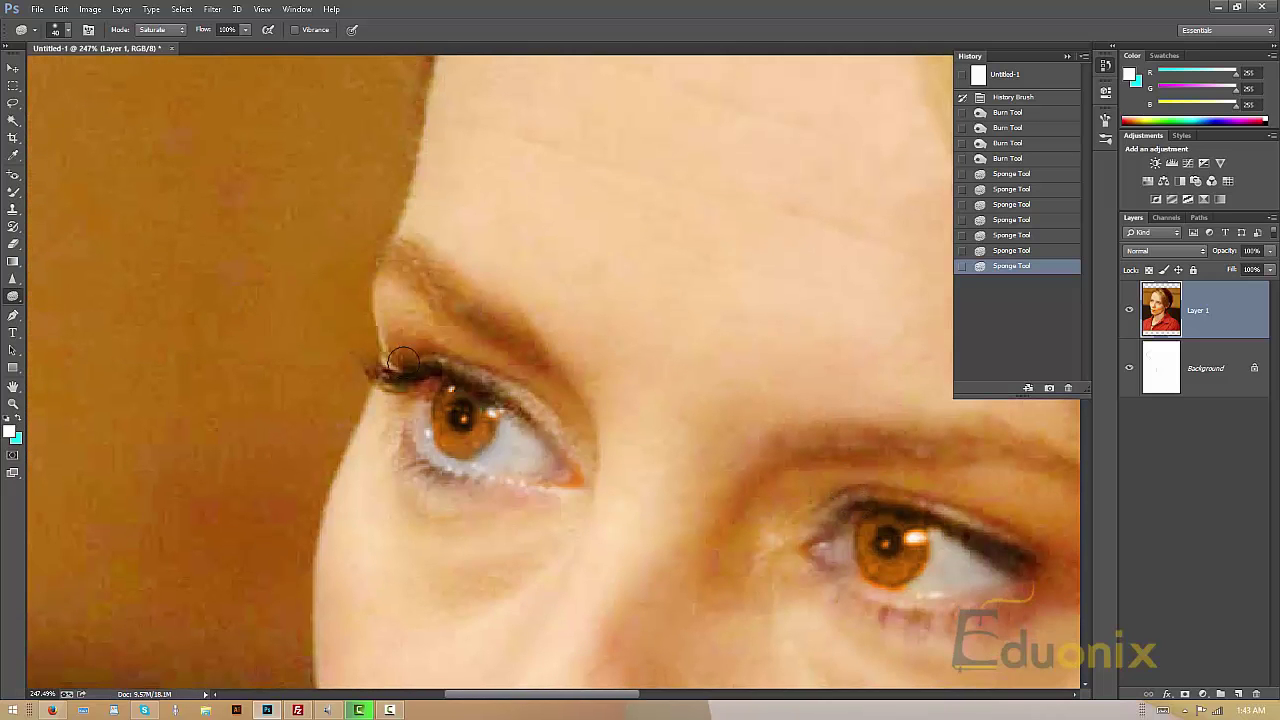
{"action": "key", "text": "z"}
{"action": "left_click", "coordinate": [745, 255], "text": "alt"}
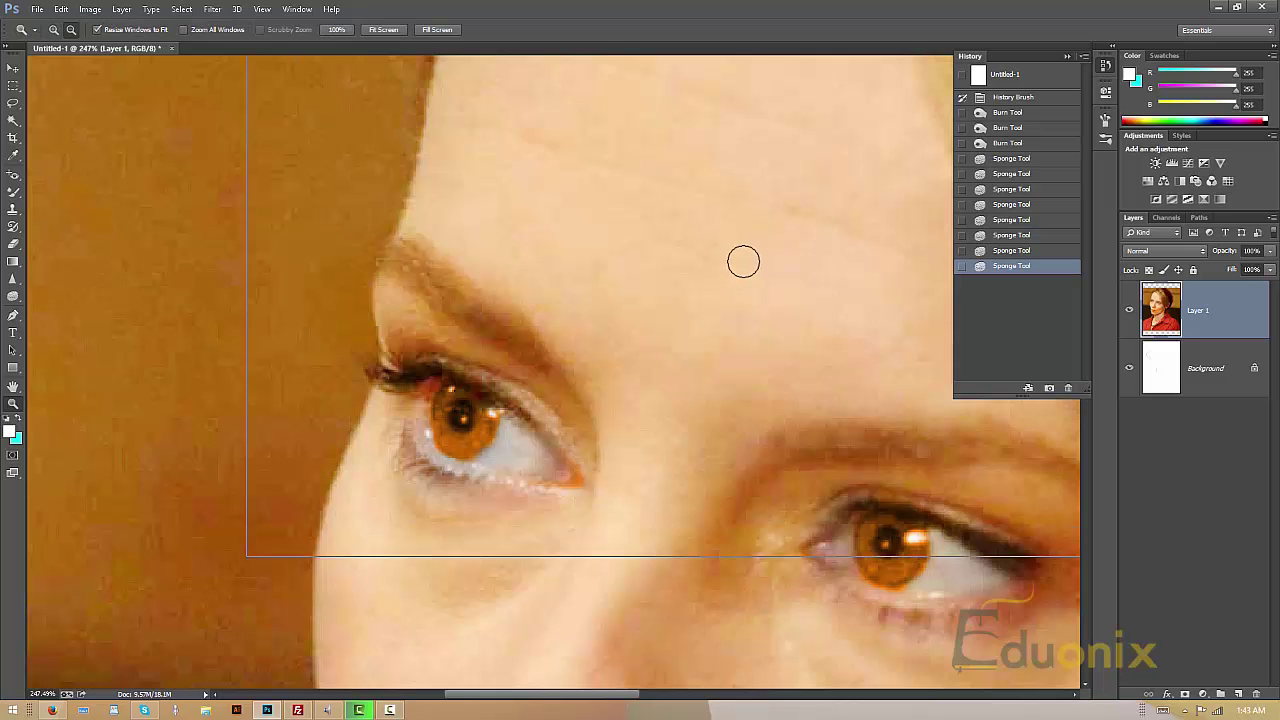
{"action": "left_click", "coordinate": [792, 230], "text": "alt"}
{"action": "left_click", "coordinate": [809, 237], "text": "alt"}
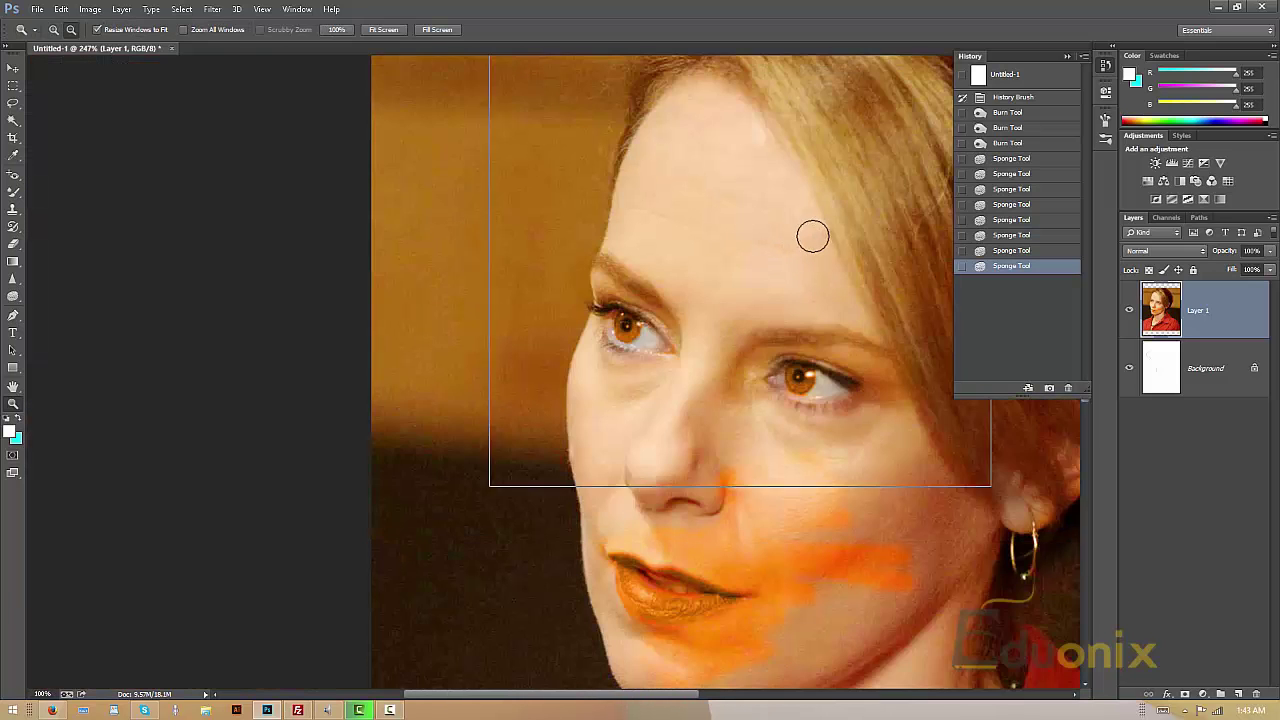
Undo the latest Saturate strokes on the cheek and the skin around the mouth.
{"action": "left_click", "coordinate": [823, 265], "text": "alt"}
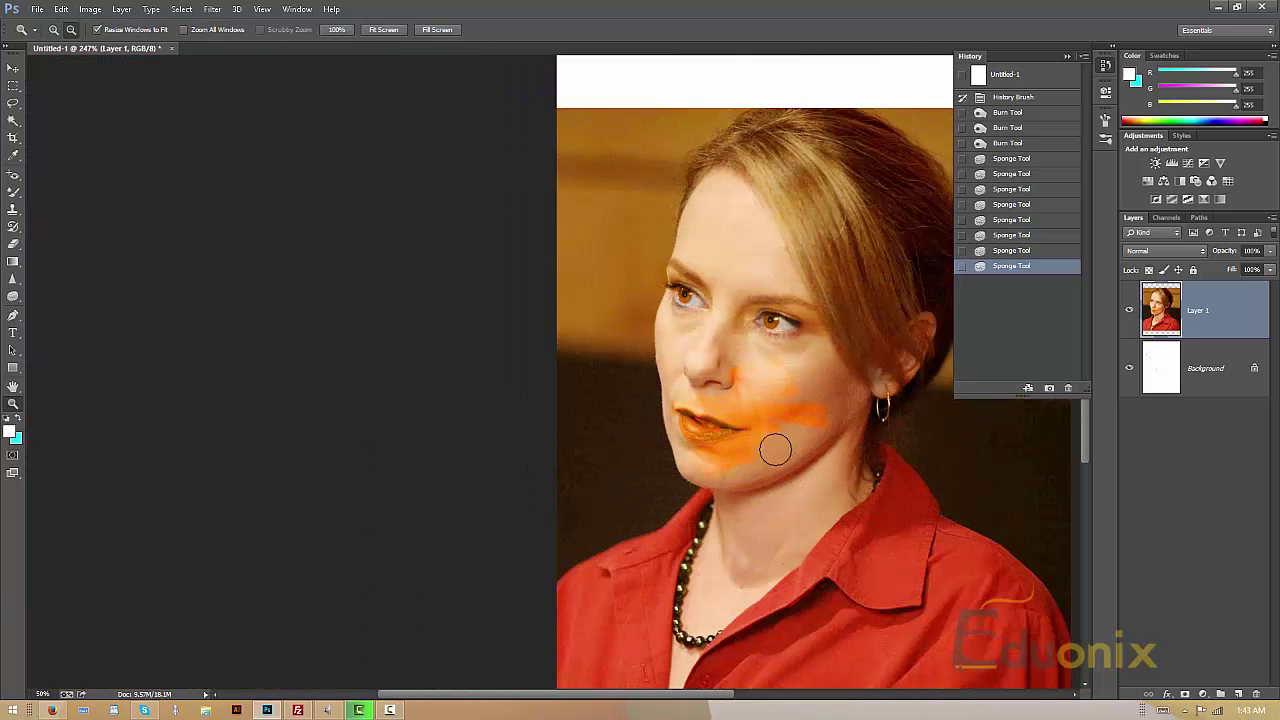
{"action": "left_click", "coordinate": [745, 432], "text": "alt"}
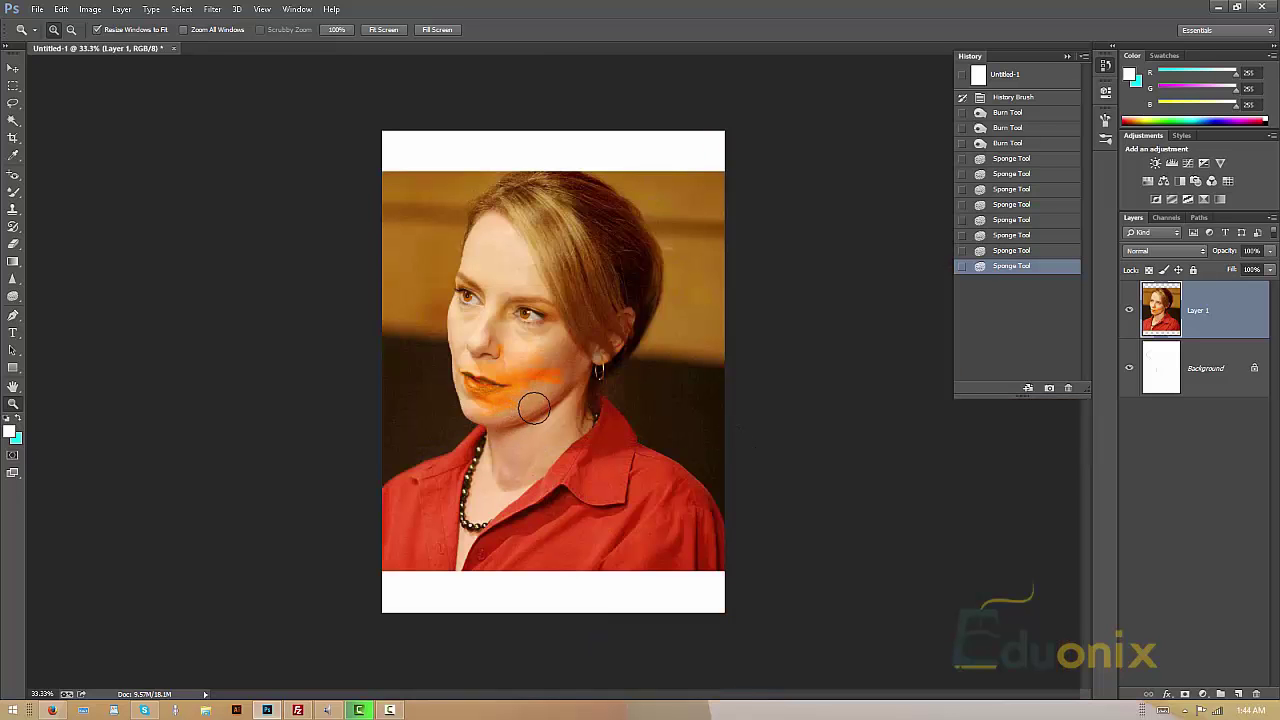
{"action": "key", "text": "ctrl+z"}
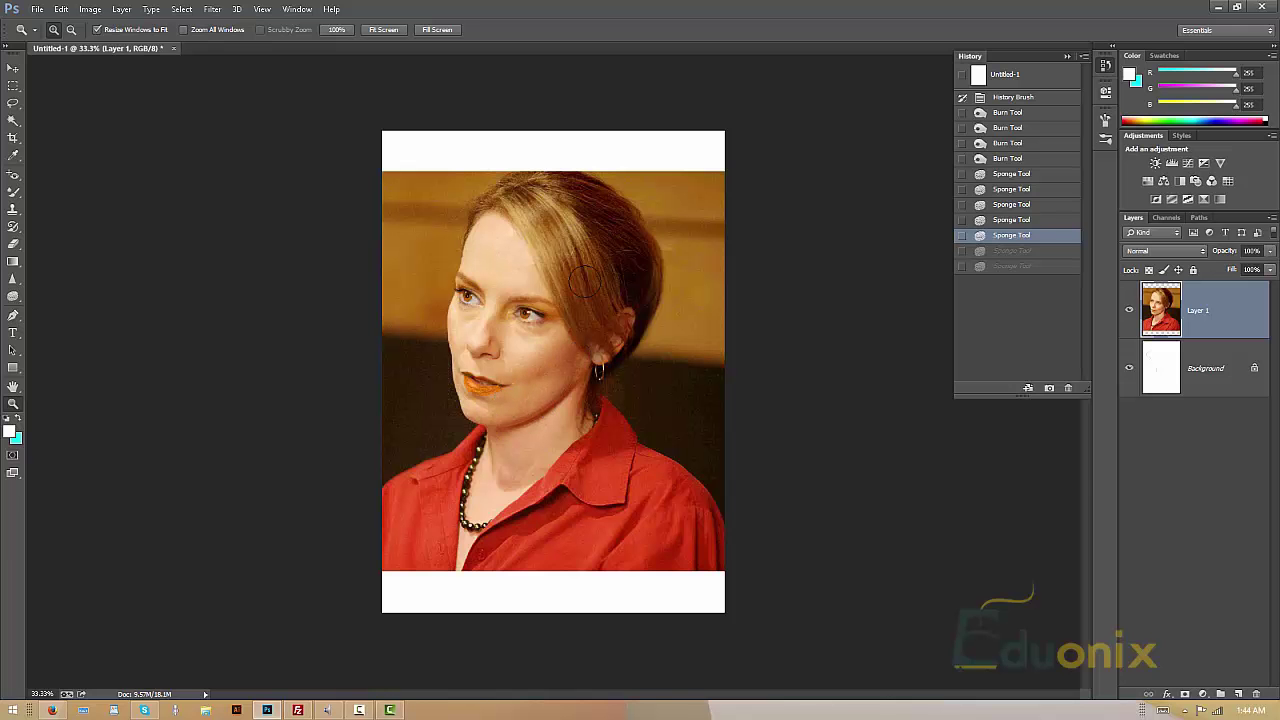
Switch the Sponge mode to Desaturate and remove the colour from the lips and the skin bordering them at 100% flow.
{"action": "left_click_drag", "start_coordinate": [440, 323], "coordinate": [562, 415]}
{"action": "left_click_drag", "start_coordinate": [402, 374], "coordinate": [446, 323]}
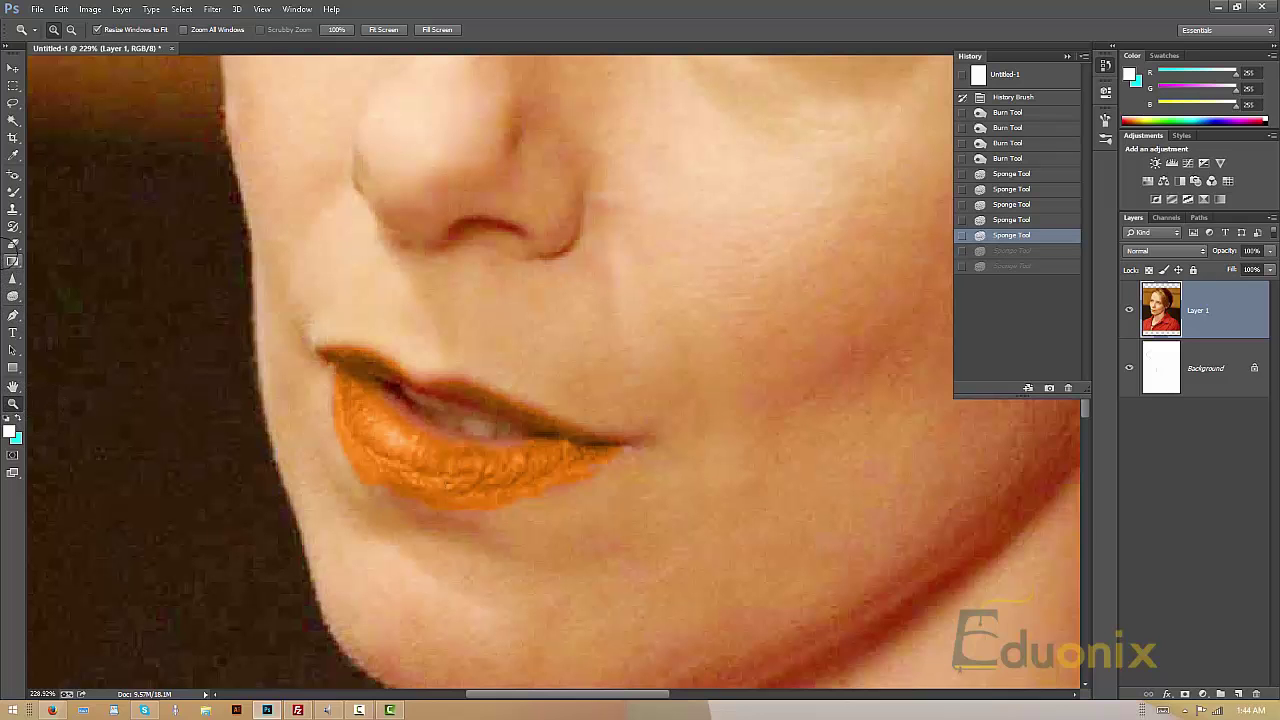
{"action": "left_click", "coordinate": [13, 296]}
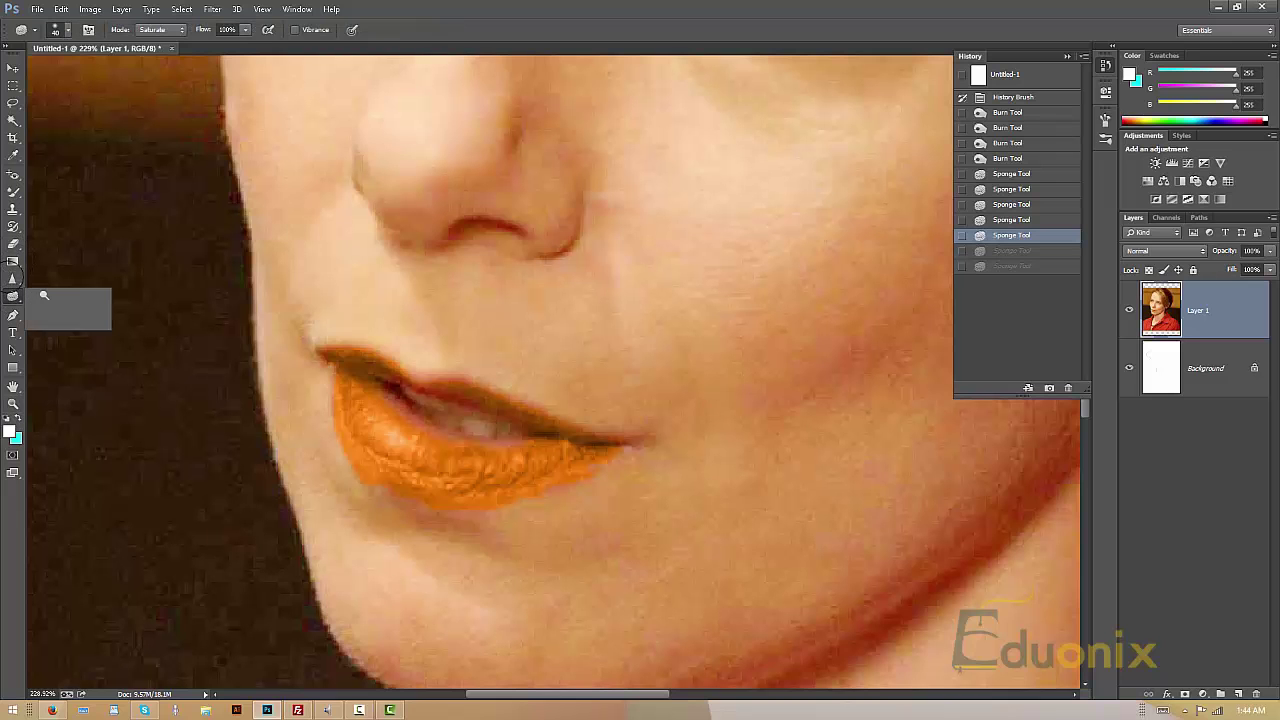
{"action": "left_click", "coordinate": [72, 320]}
{"action": "left_click", "coordinate": [158, 29]}
{"action": "left_click", "coordinate": [155, 52]}
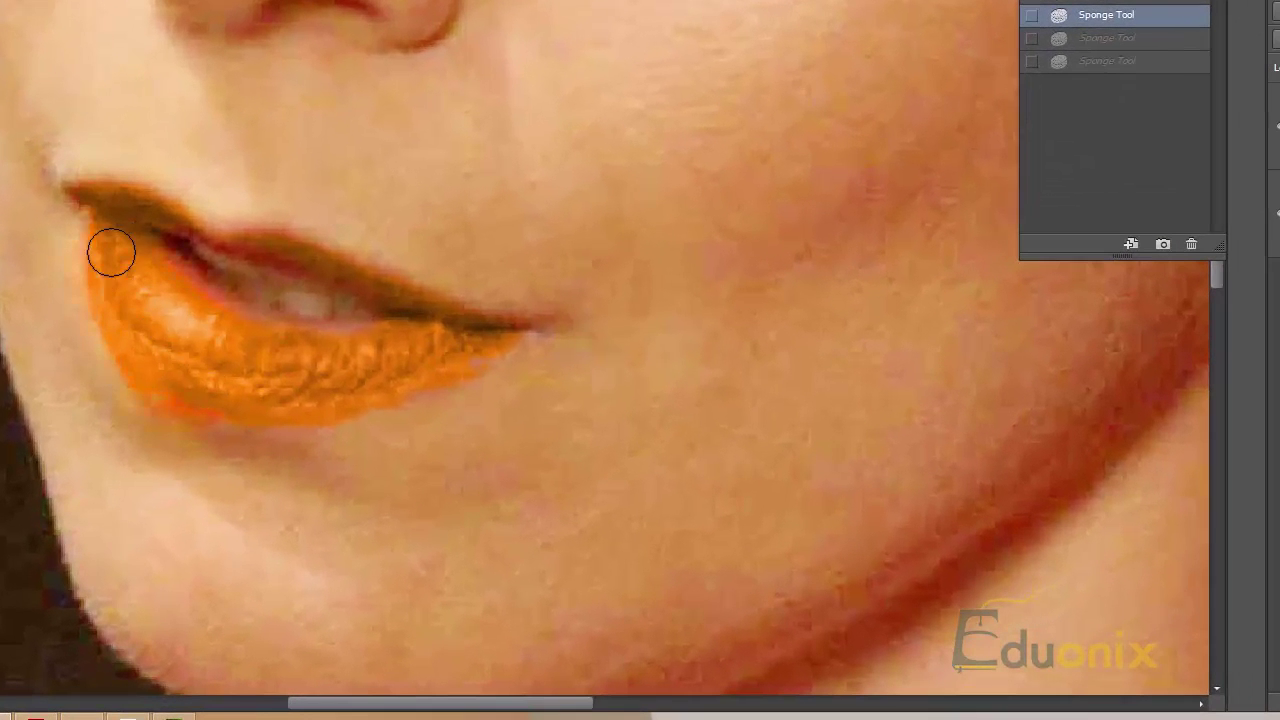
{"action": "left_click_drag", "start_coordinate": [113, 265], "coordinate": [144, 324]}
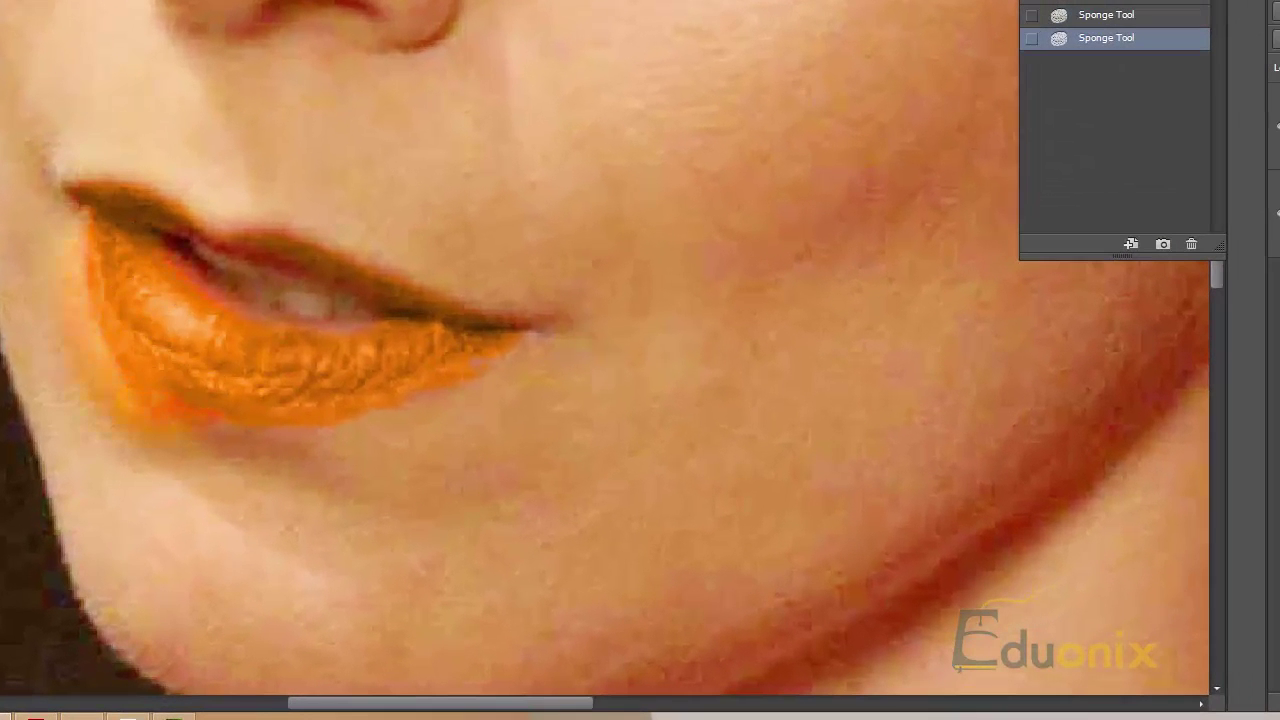
{"action": "mouse_move", "coordinate": [149, 360]}
{"action": "left_mouse_down"}
{"action": "mouse_move", "coordinate": [120, 312]}
{"action": "mouse_move", "coordinate": [111, 252]}
{"action": "mouse_move", "coordinate": [64, 278]}
{"action": "mouse_move", "coordinate": [69, 252]}
{"action": "mouse_move", "coordinate": [146, 287]}
{"action": "mouse_move", "coordinate": [158, 317]}
{"action": "mouse_move", "coordinate": [142, 335]}
{"action": "mouse_move", "coordinate": [340, 377]}
{"action": "mouse_move", "coordinate": [197, 452]}
{"action": "mouse_move", "coordinate": [198, 438]}
{"action": "mouse_move", "coordinate": [333, 394]}
{"action": "mouse_move", "coordinate": [289, 420]}
{"action": "mouse_move", "coordinate": [482, 378]}
{"action": "mouse_move", "coordinate": [413, 411]}
{"action": "left_mouse_up"}
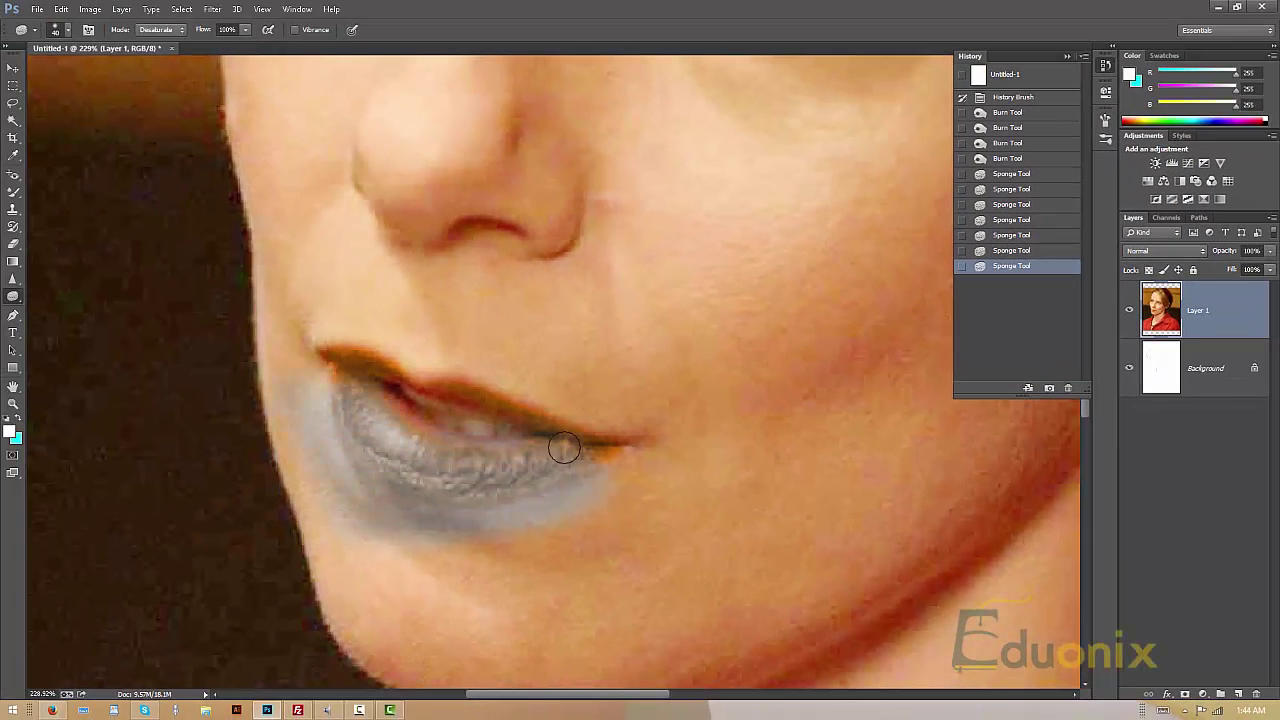
{"action": "left_click_drag", "start_coordinate": [422, 343], "coordinate": [451, 391]}
{"action": "mouse_move", "coordinate": [357, 345]}
{"action": "left_mouse_down"}
{"action": "mouse_move", "coordinate": [321, 355]}
{"action": "mouse_move", "coordinate": [336, 372]}
{"action": "mouse_move", "coordinate": [393, 364]}
{"action": "mouse_move", "coordinate": [495, 433]}
{"action": "mouse_move", "coordinate": [630, 434]}
{"action": "mouse_move", "coordinate": [620, 449]}
{"action": "mouse_move", "coordinate": [514, 451]}
{"action": "left_mouse_up"}
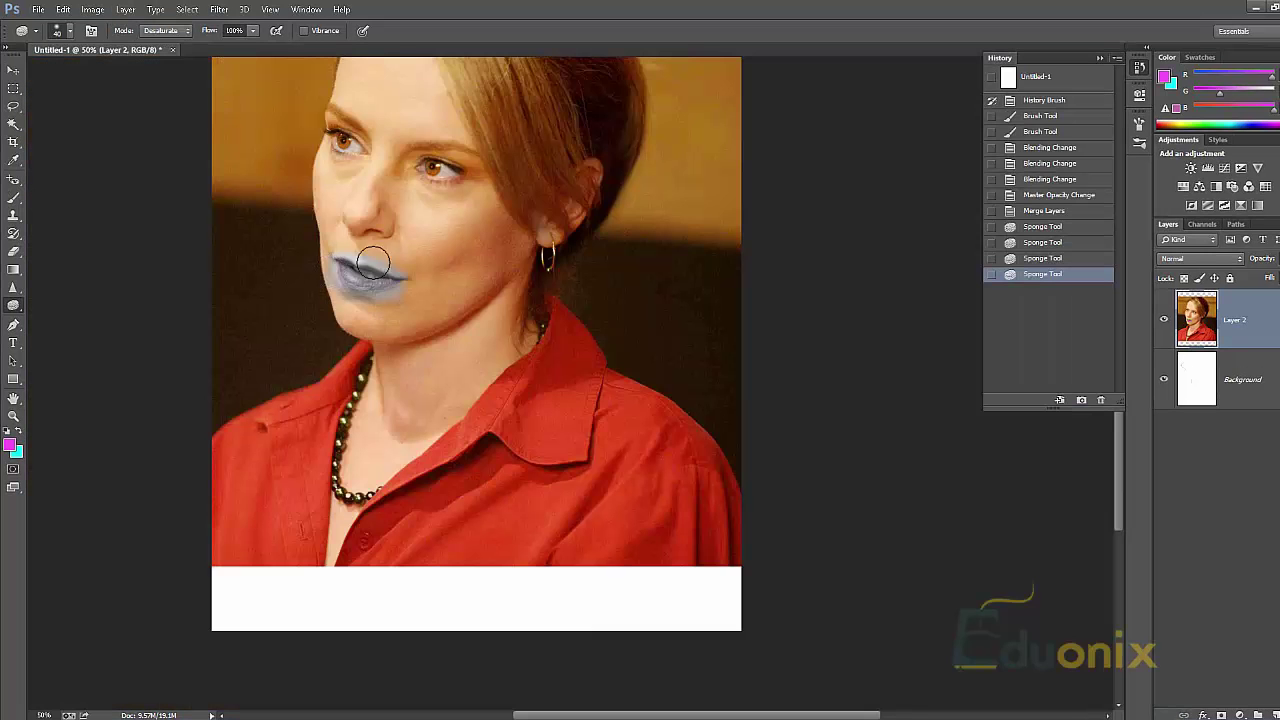
Desaturate the lips further on the merged Layer 2 with the Sponge tool.
{"action": "mouse_move", "coordinate": [371, 251]}
{"action": "left_mouse_down"}
{"action": "mouse_move", "coordinate": [350, 275]}
{"action": "mouse_move", "coordinate": [365, 272]}
{"action": "left_mouse_up"}
{"action": "scroll", "coordinate": [491, 423], "scroll_direction": "up", "scroll_amount": 5}
{"action": "scroll", "coordinate": [491, 477], "scroll_direction": "down", "scroll_amount": 5}
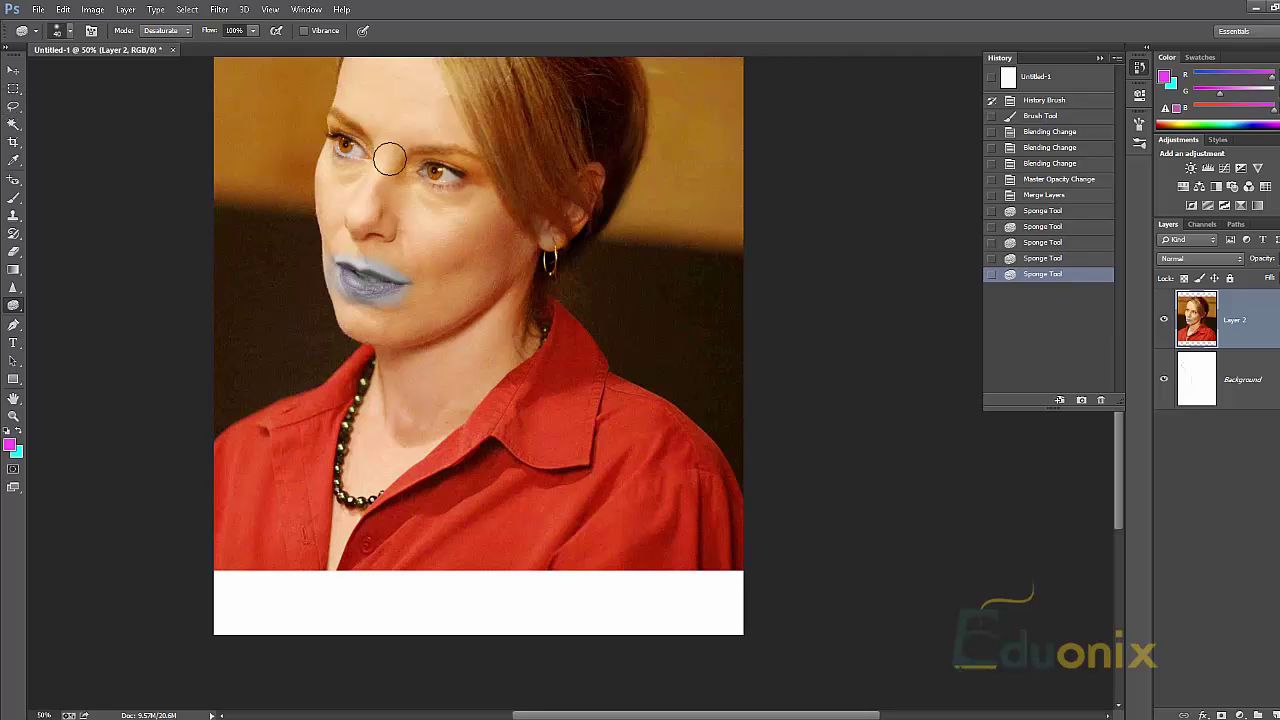
{"action": "left_click_drag", "start_coordinate": [440, 226], "coordinate": [452, 222]}
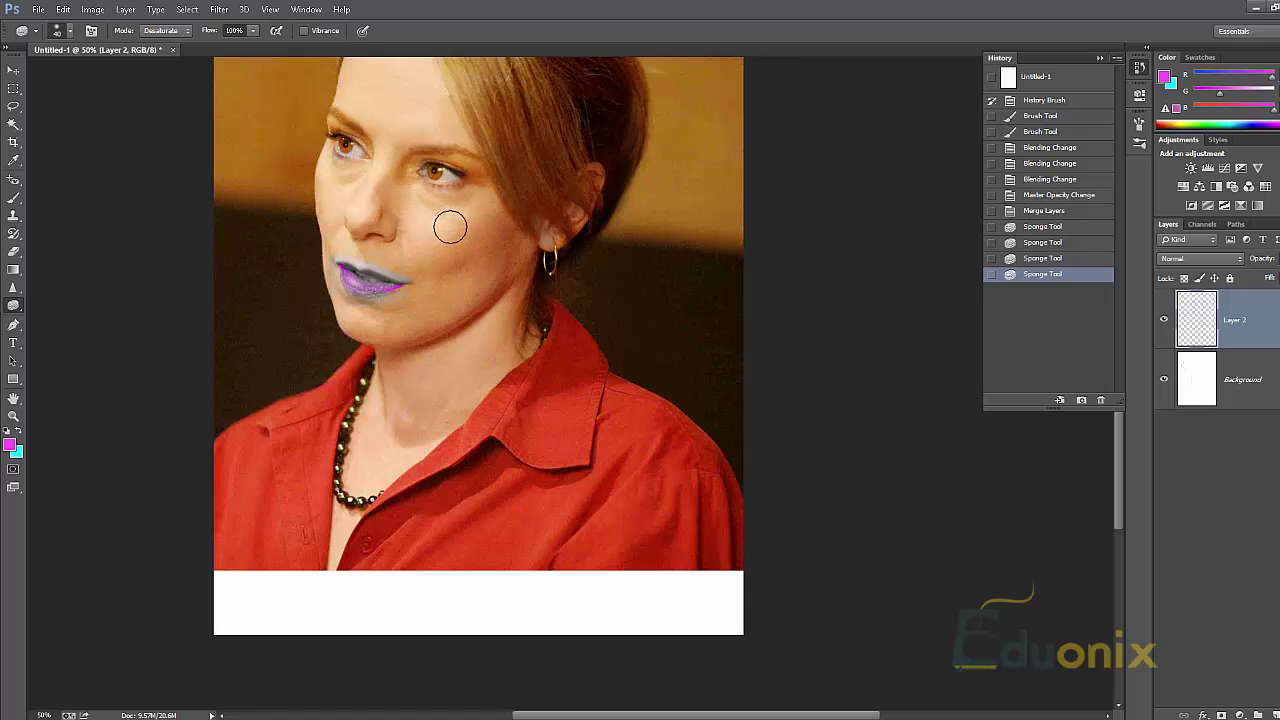
Step back through the history past the Sponge strokes and the layer merge to the lip layer's Saturation blending change.
{"action": "key", "text": "ctrl+alt+z"}
{"action": "key", "text": "ctrl+alt+z"}
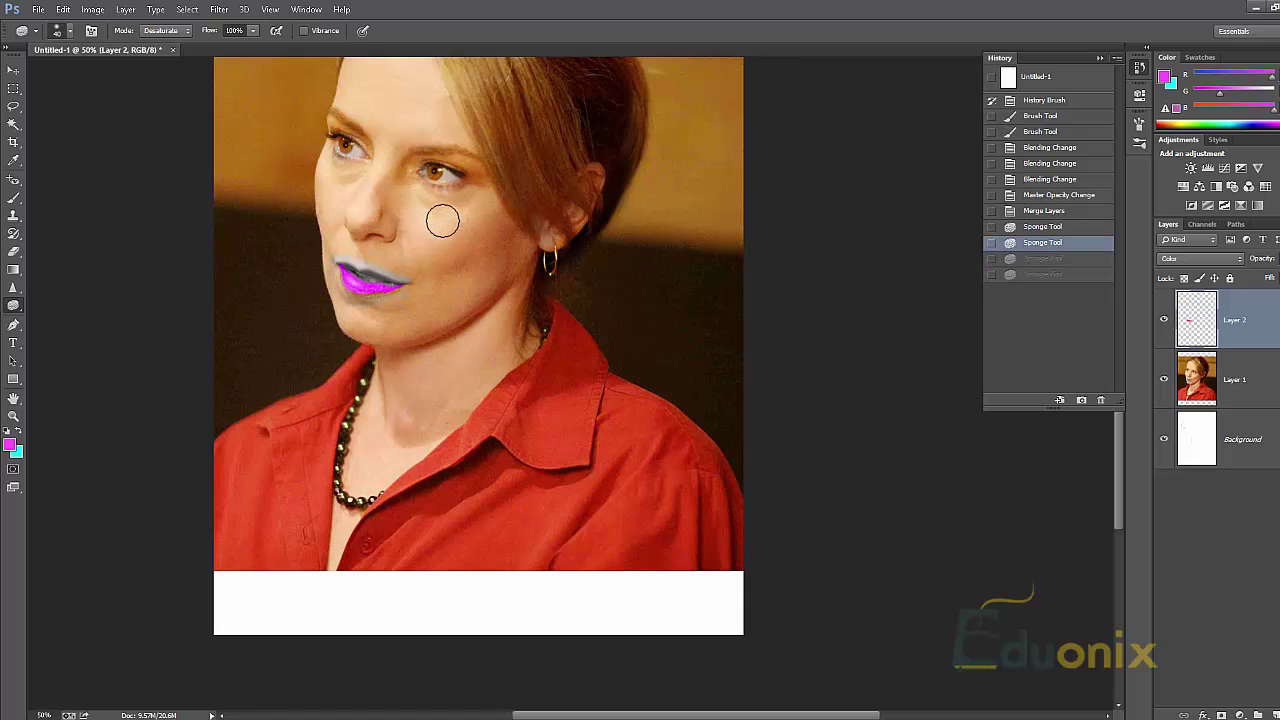
{"action": "key", "text": "ctrl+shift+z"}
{"action": "key", "text": "ctrl+alt+z"}
{"action": "key", "text": "ctrl+alt+z"}
{"action": "key", "text": "ctrl+alt+z"}
{"action": "key", "text": "ctrl+alt+z"}
{"action": "key", "text": "ctrl+alt+z"}
{"action": "key", "text": "ctrl+alt+z"}
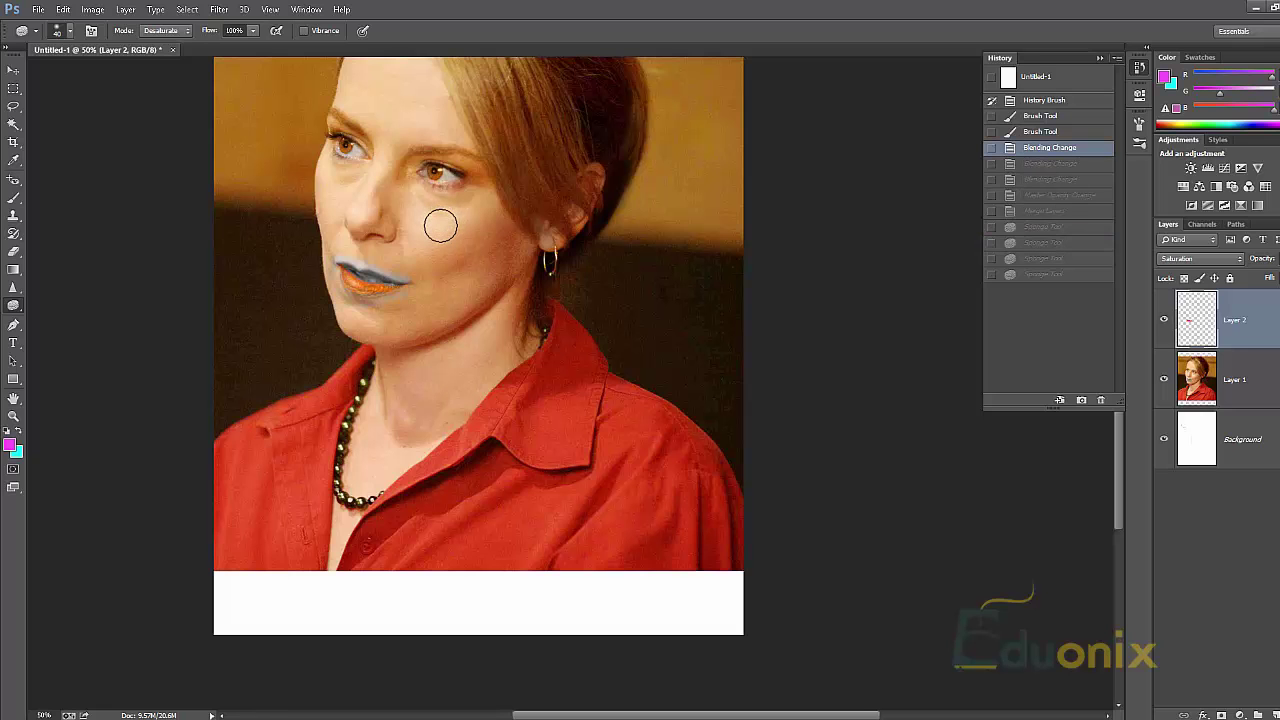